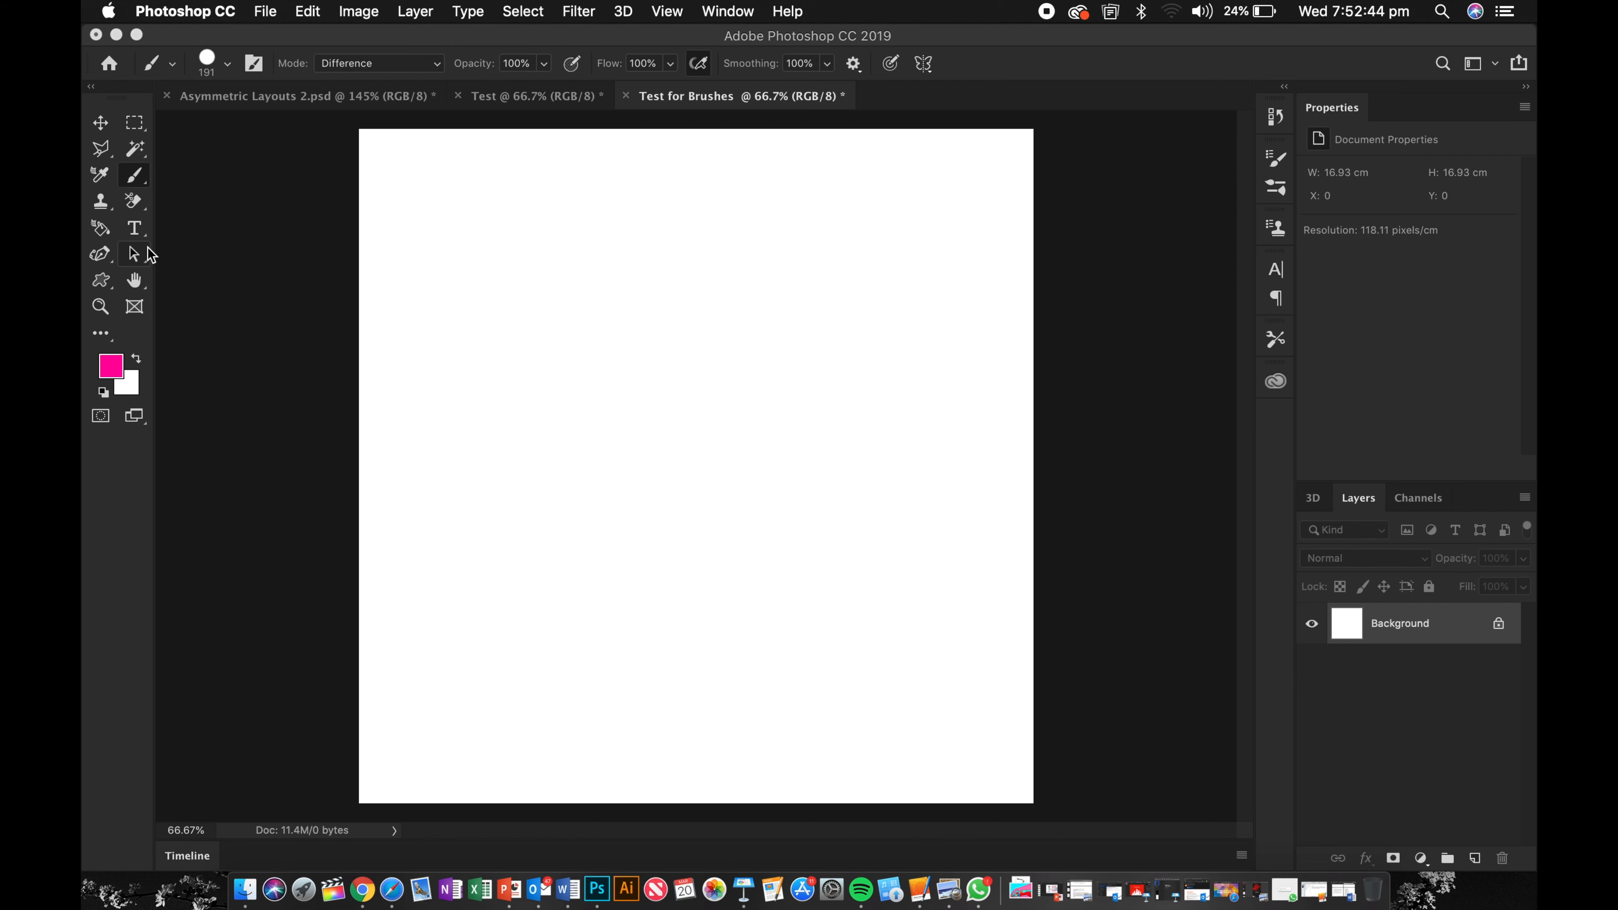
# Step: Select the Brush tool
pyautogui.click(100, 126)
pyautogui.click(131, 125)
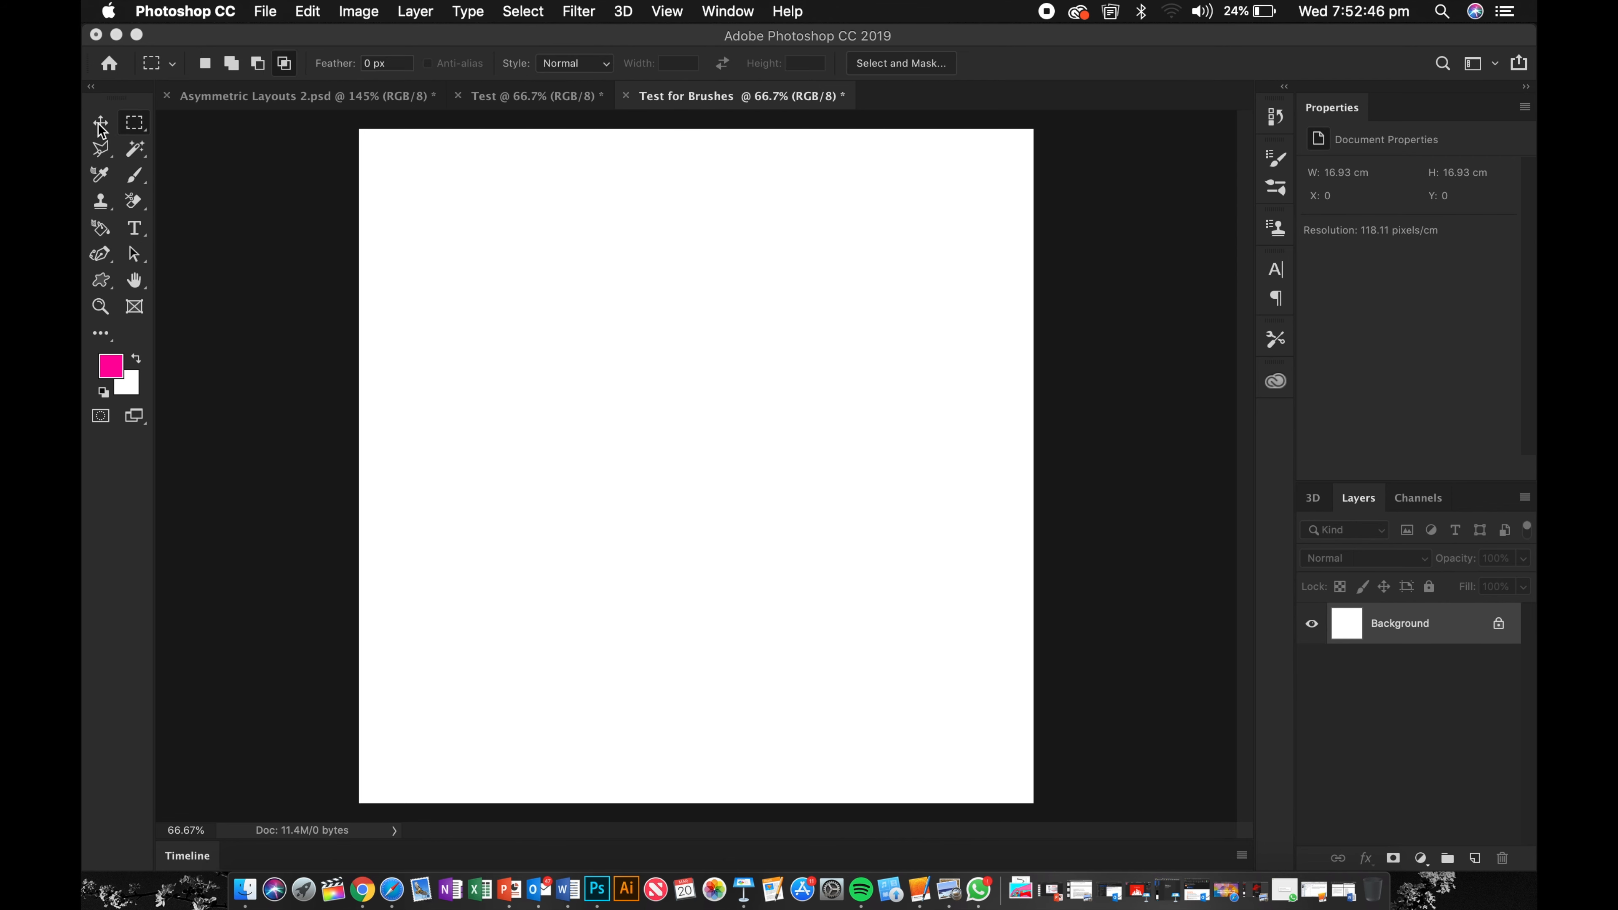
pyautogui.click(101, 125)
pyautogui.click(133, 123)
pyautogui.click(134, 151)
pyautogui.click(110, 230)
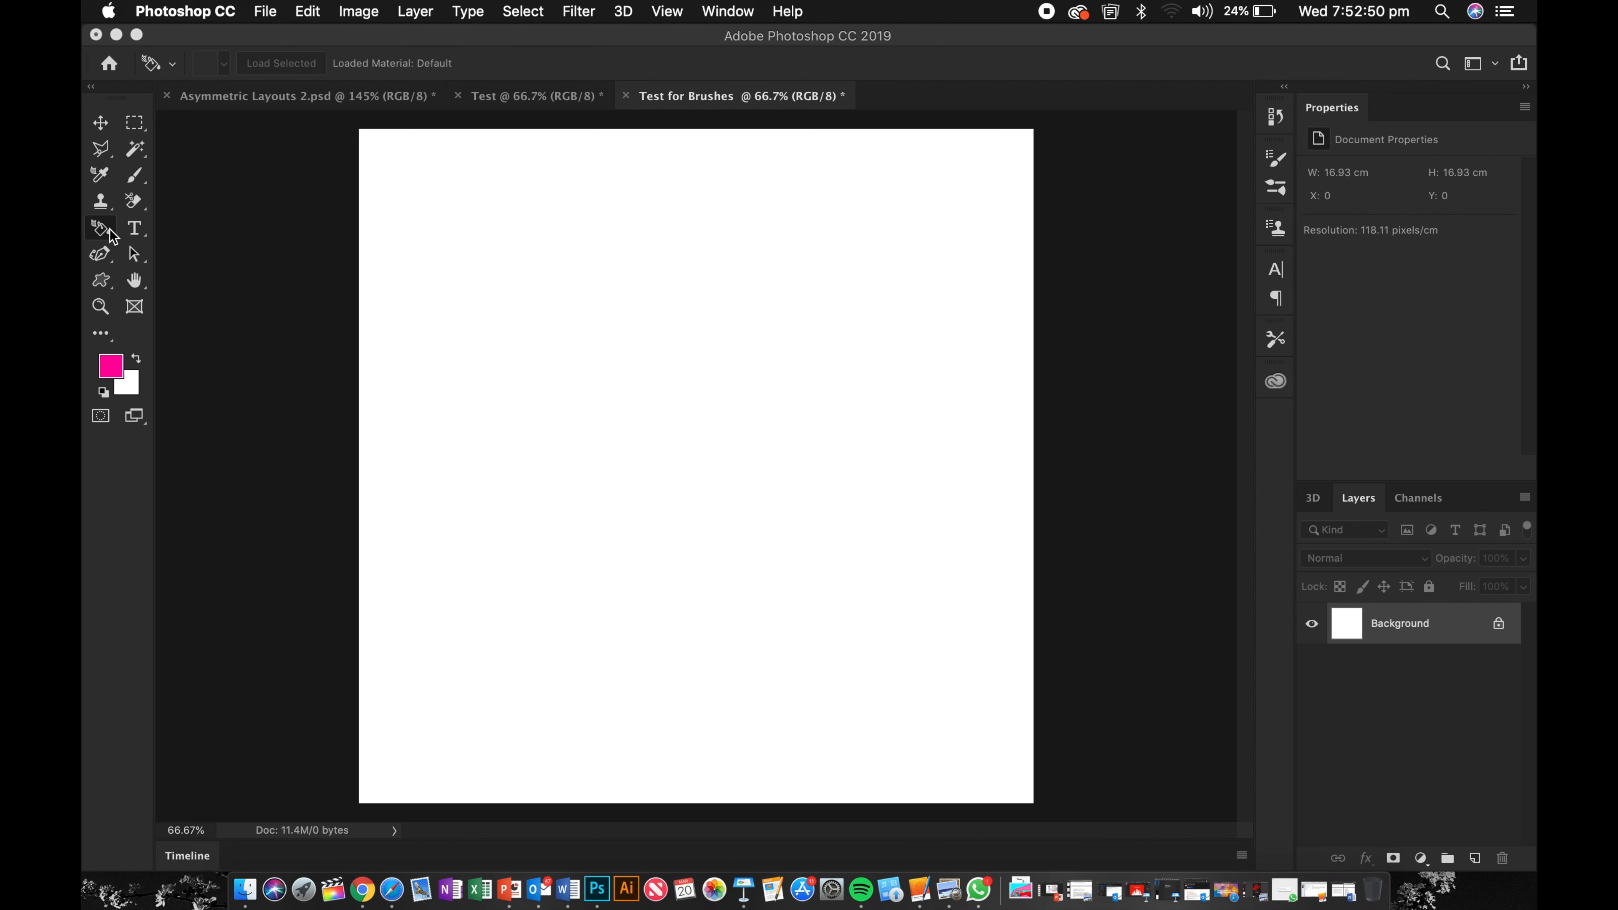
pyautogui.click(125, 256)
pyautogui.click(133, 229)
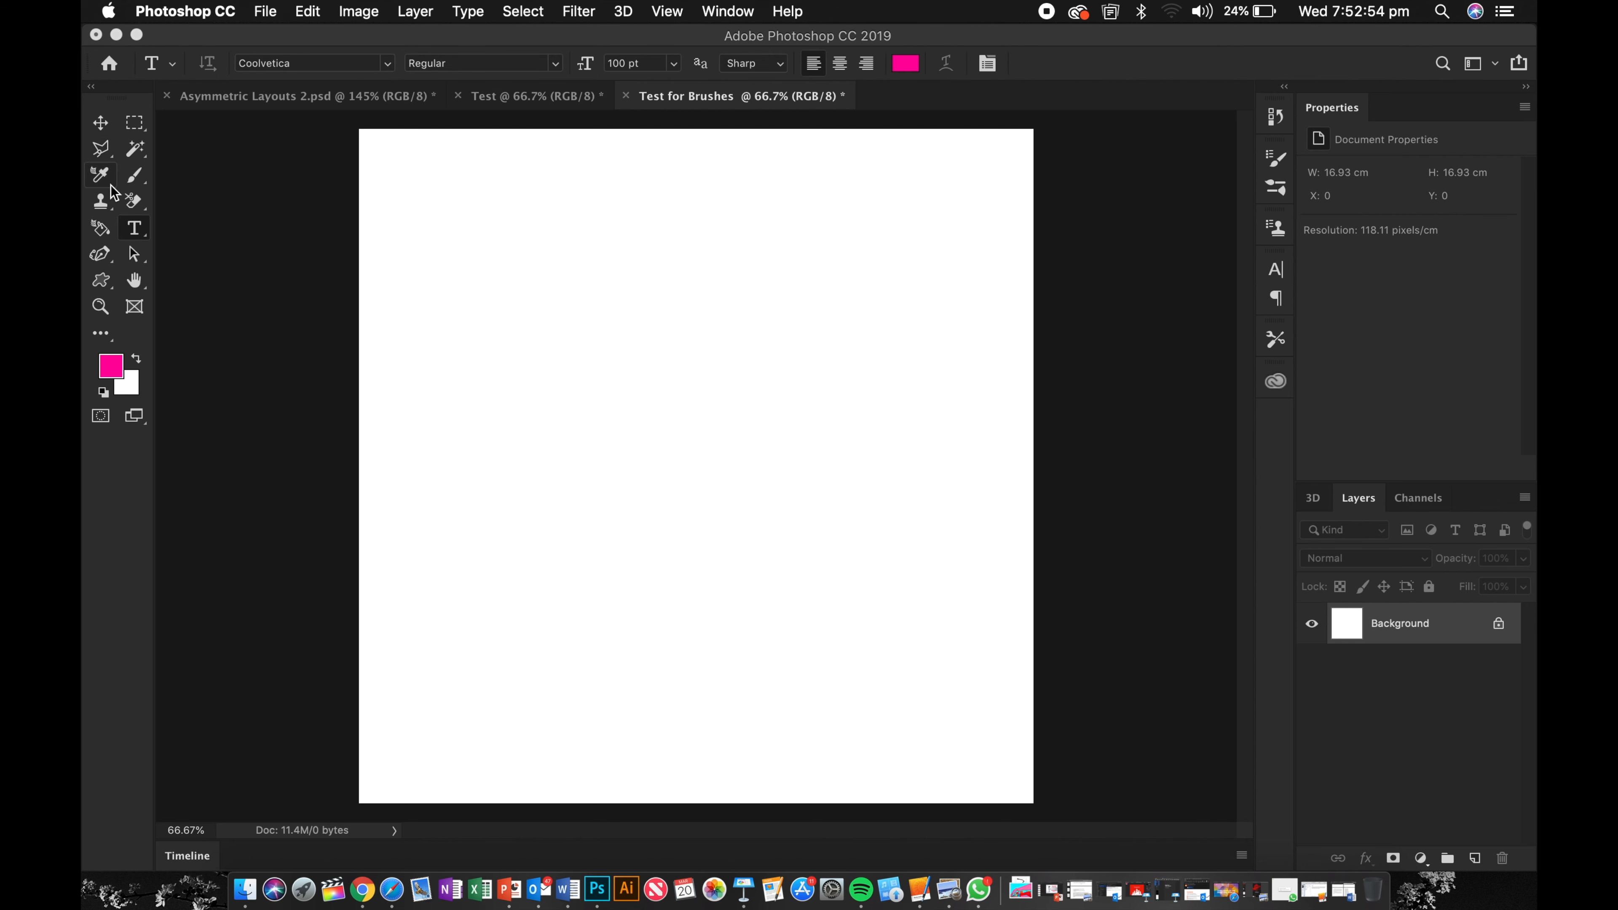
pyautogui.click(134, 185)
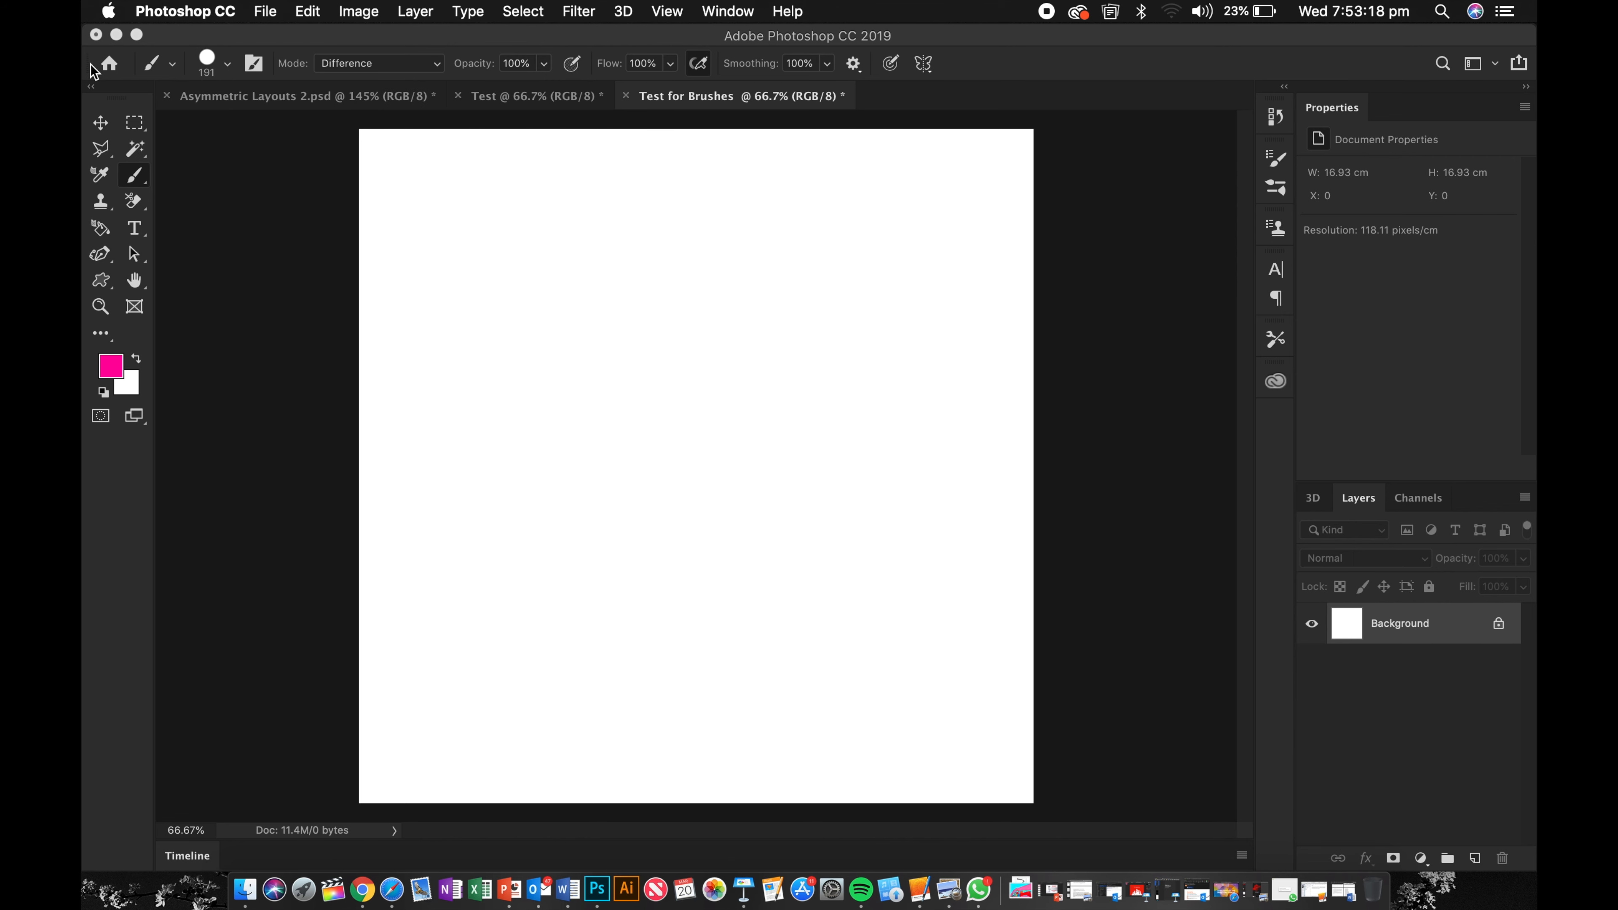
pyautogui.click(171, 64)
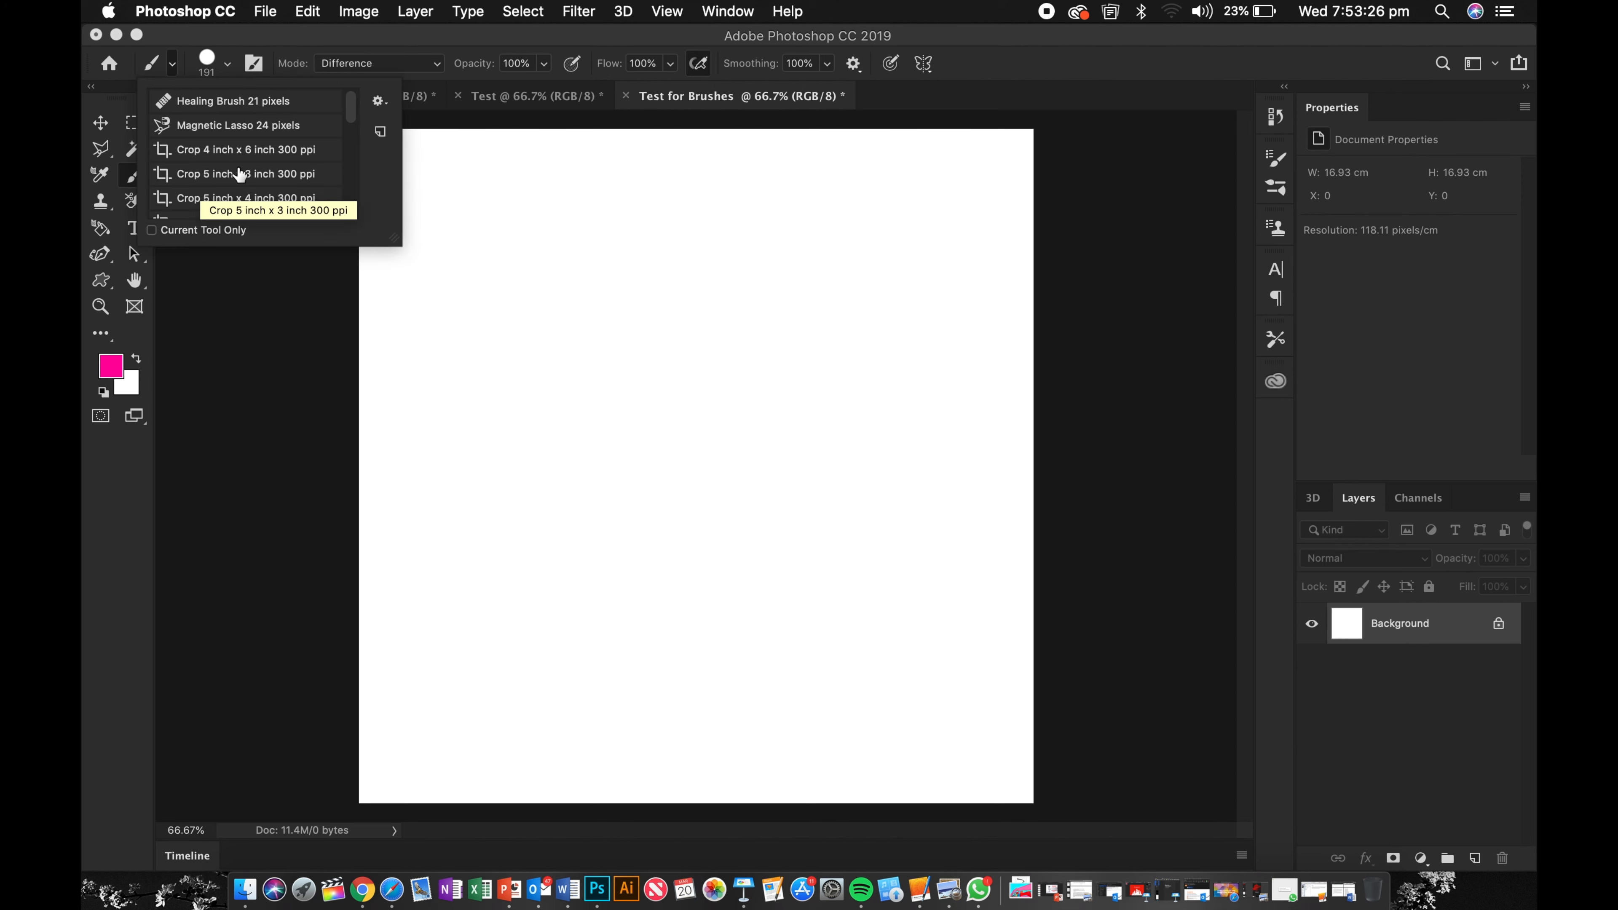
pyautogui.scroll(-10, 223, 125)
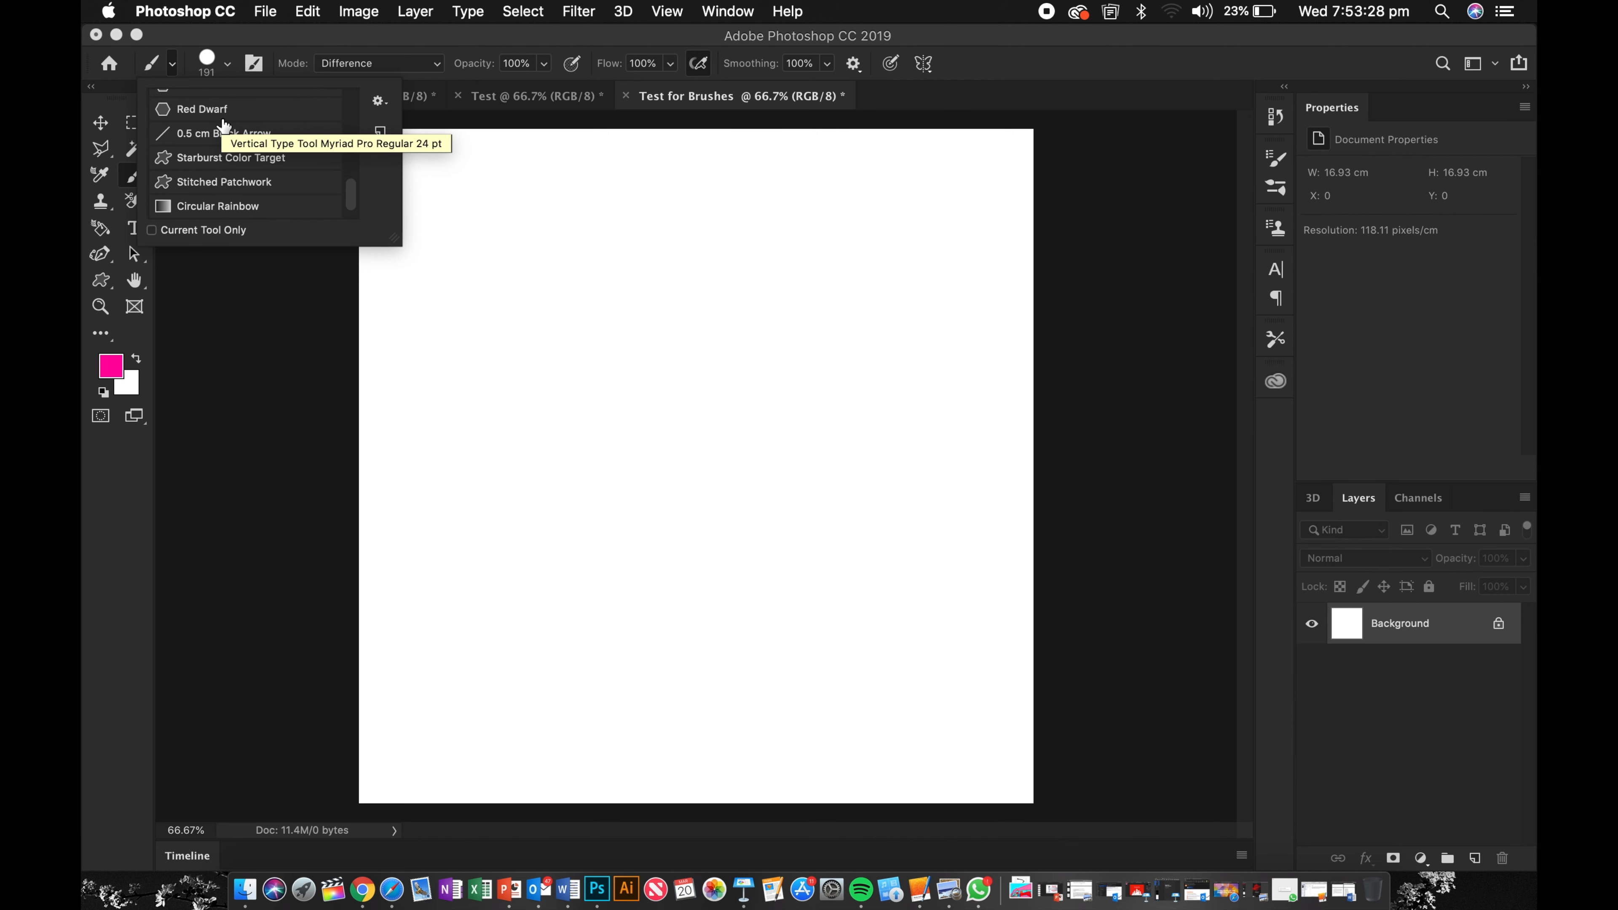
pyautogui.scroll(10, 229, 146)
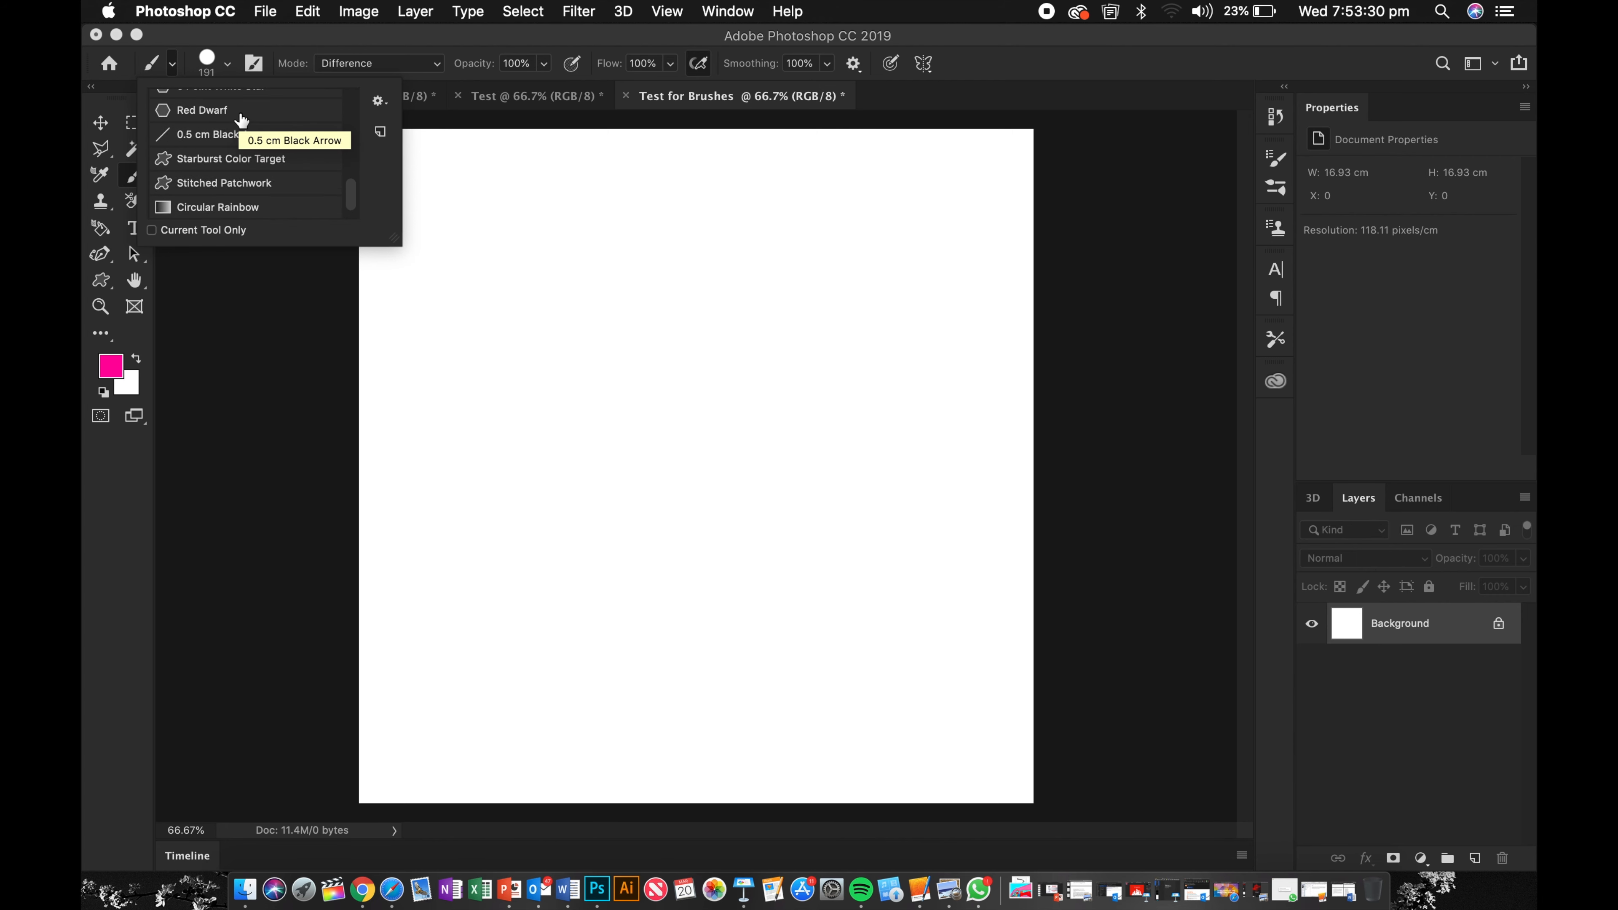
# Step: Set the brush size to 143 px
pyautogui.click(227, 63)
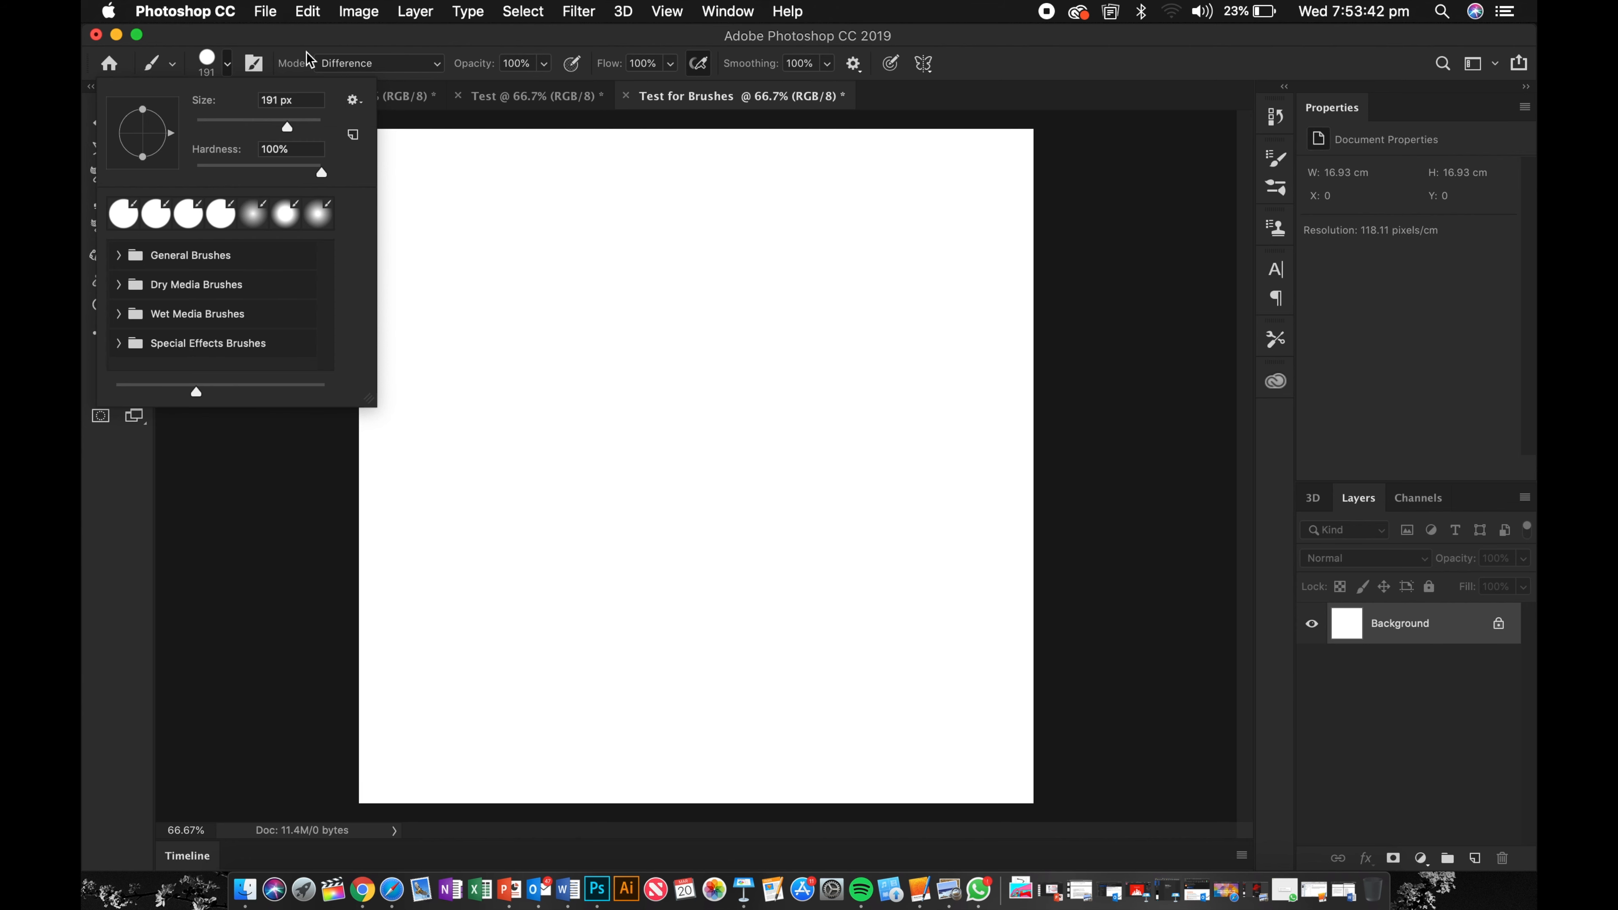
pyautogui.moveTo(285, 124)
pyautogui.mouseDown()
pyautogui.moveTo(203, 129)
pyautogui.moveTo(274, 121)
pyautogui.mouseUp()
pyautogui.click(383, 40)
pyautogui.click(352, 63)
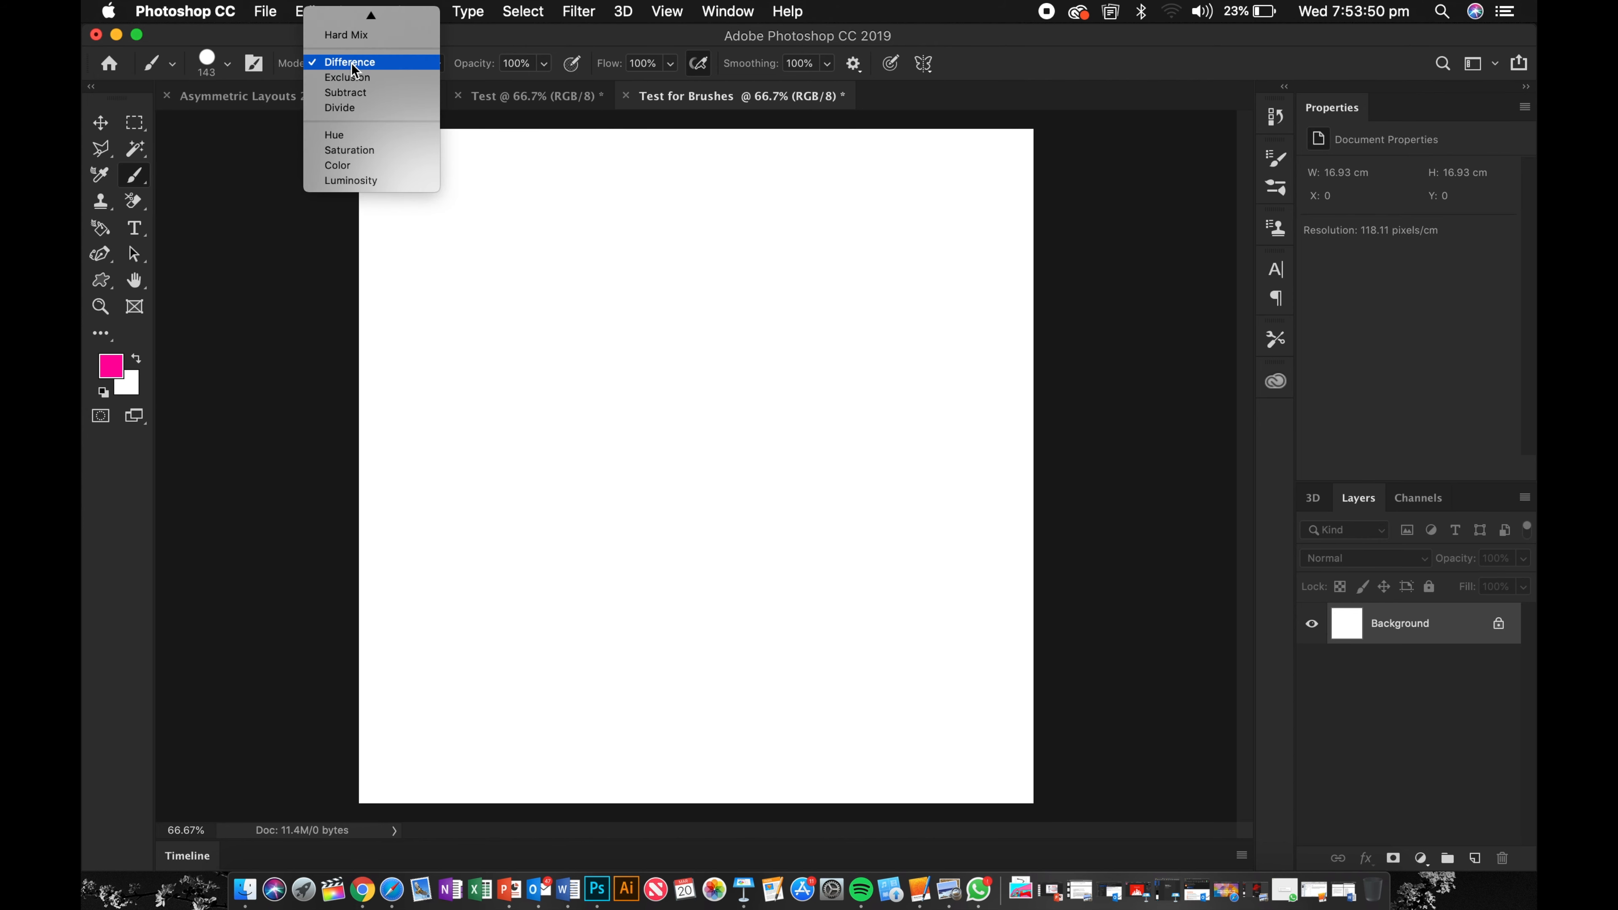
pyautogui.moveTo(361, 14)
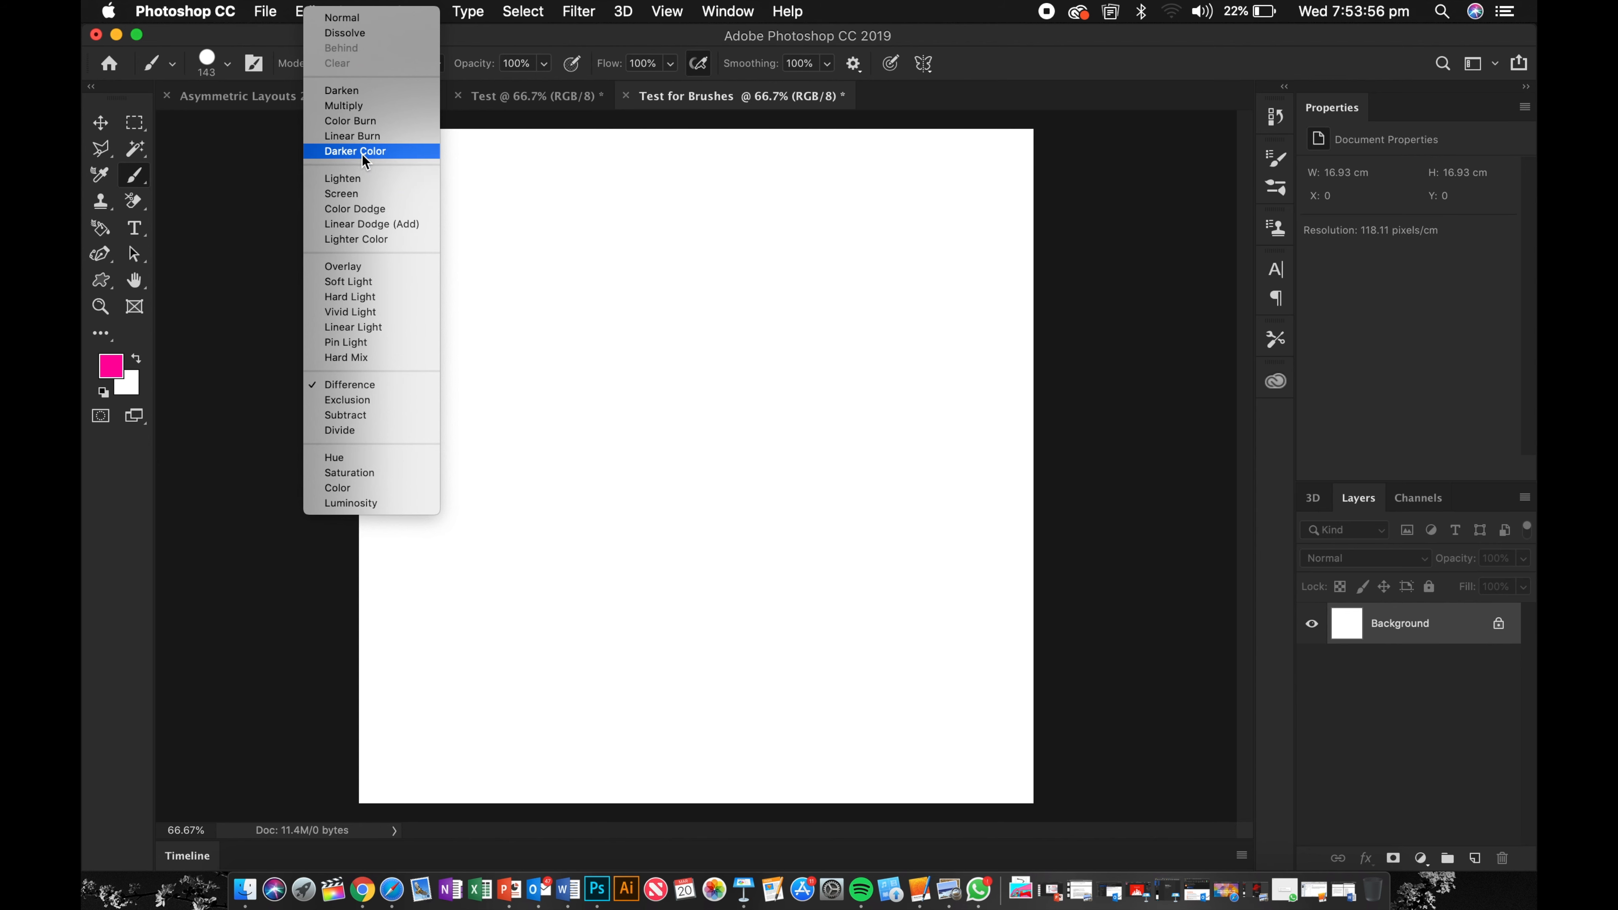
pyautogui.click(514, 49)
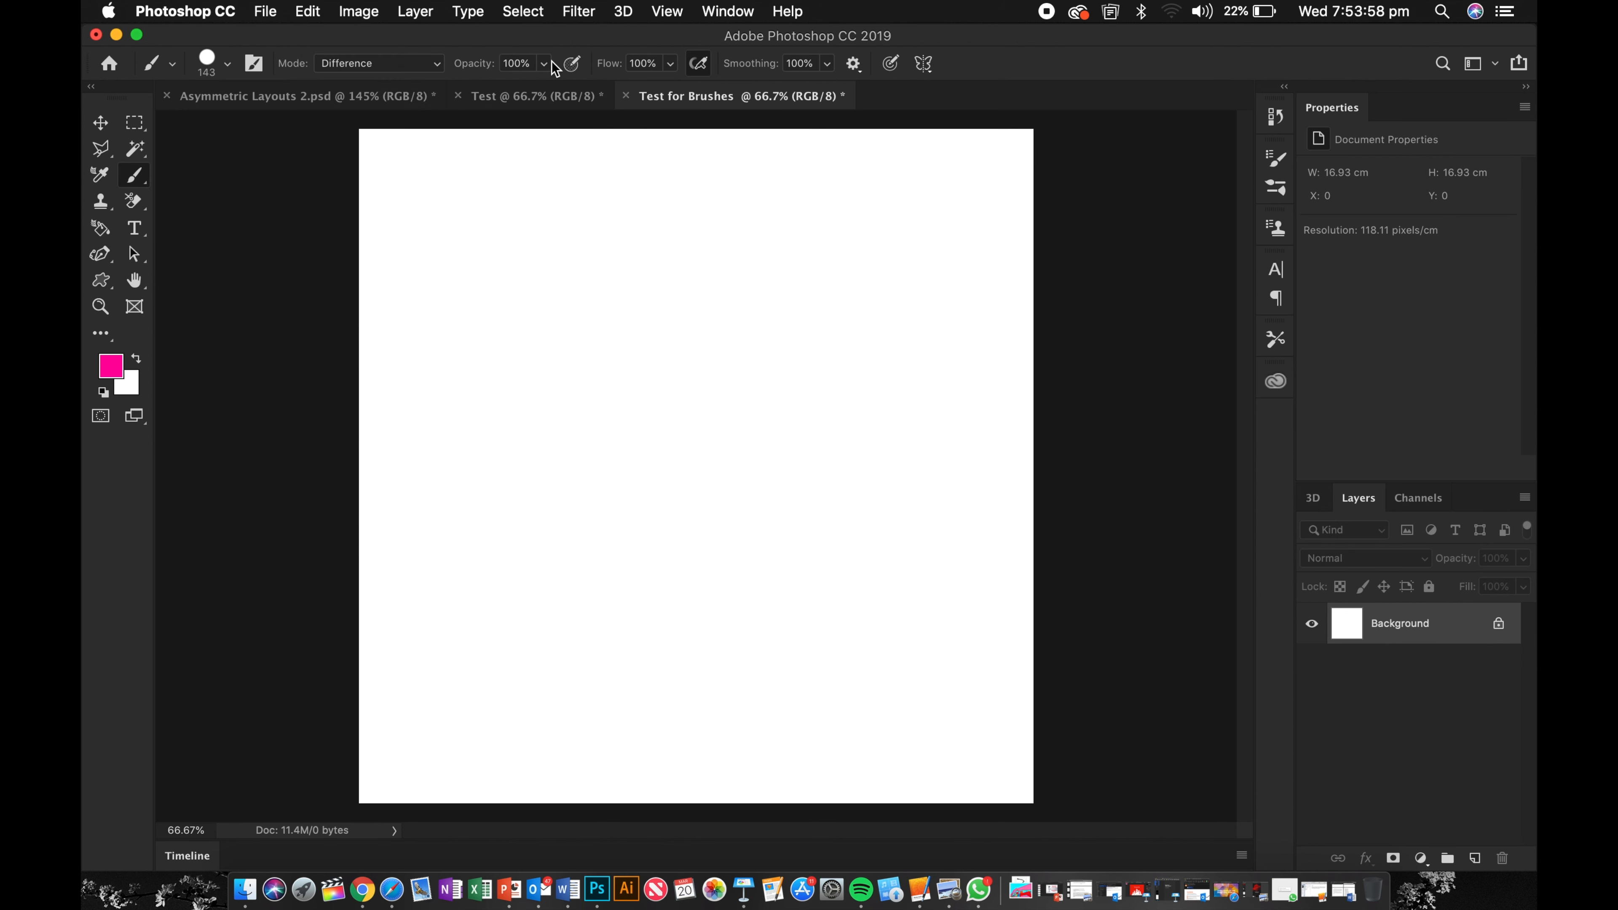
pyautogui.click(545, 64)
pyautogui.moveTo(524, 89); pyautogui.dragTo(451, 92)
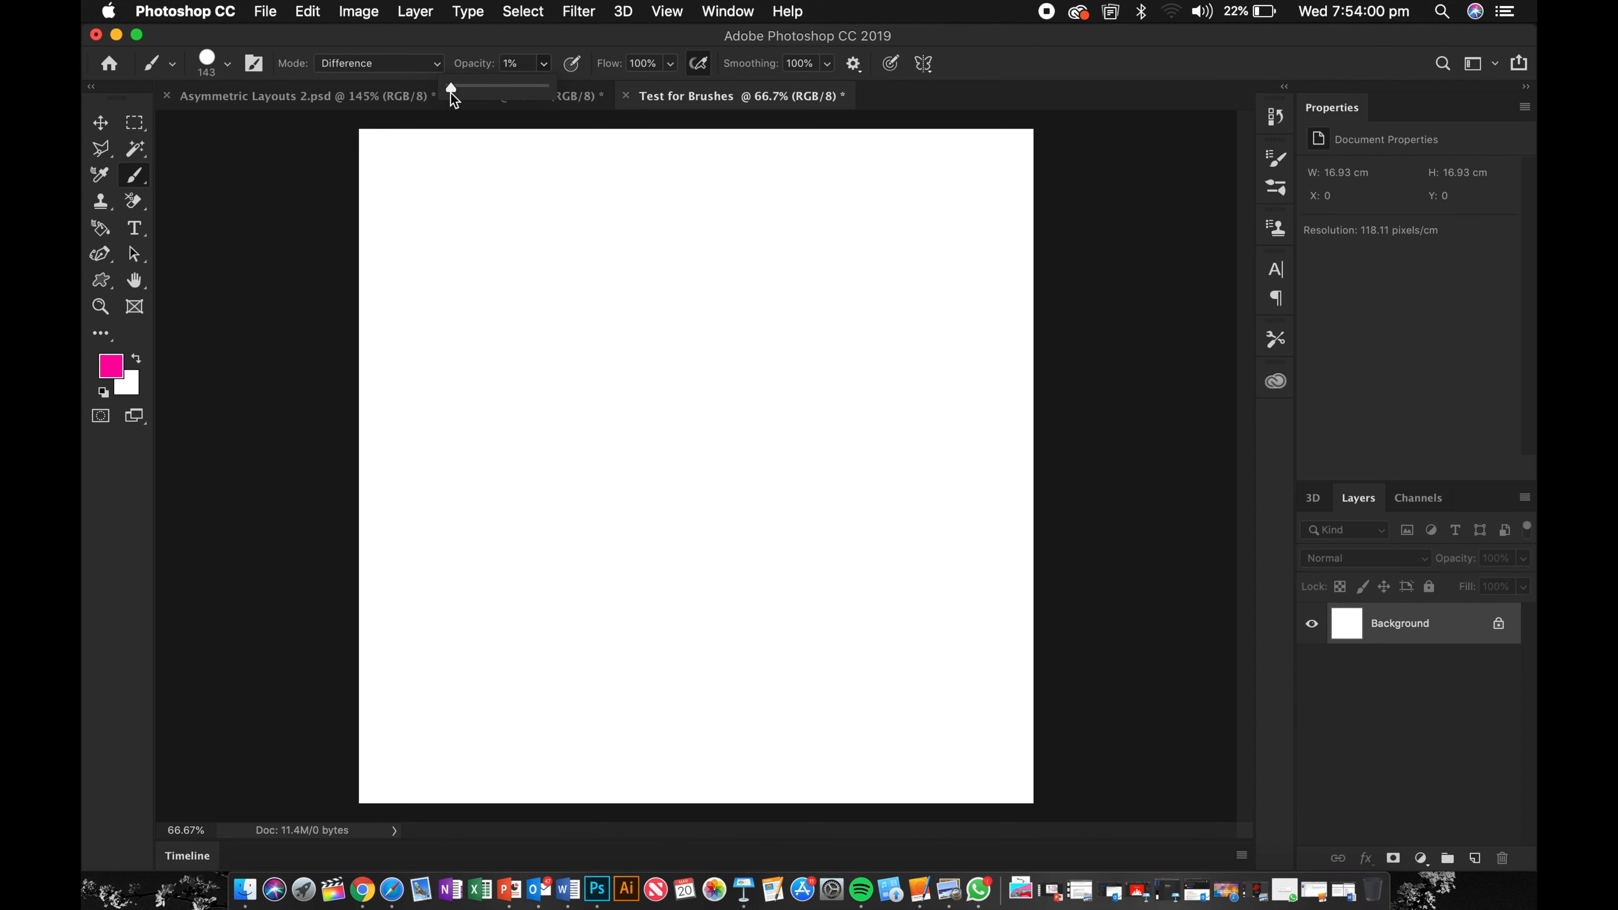
pyautogui.click(589, 37)
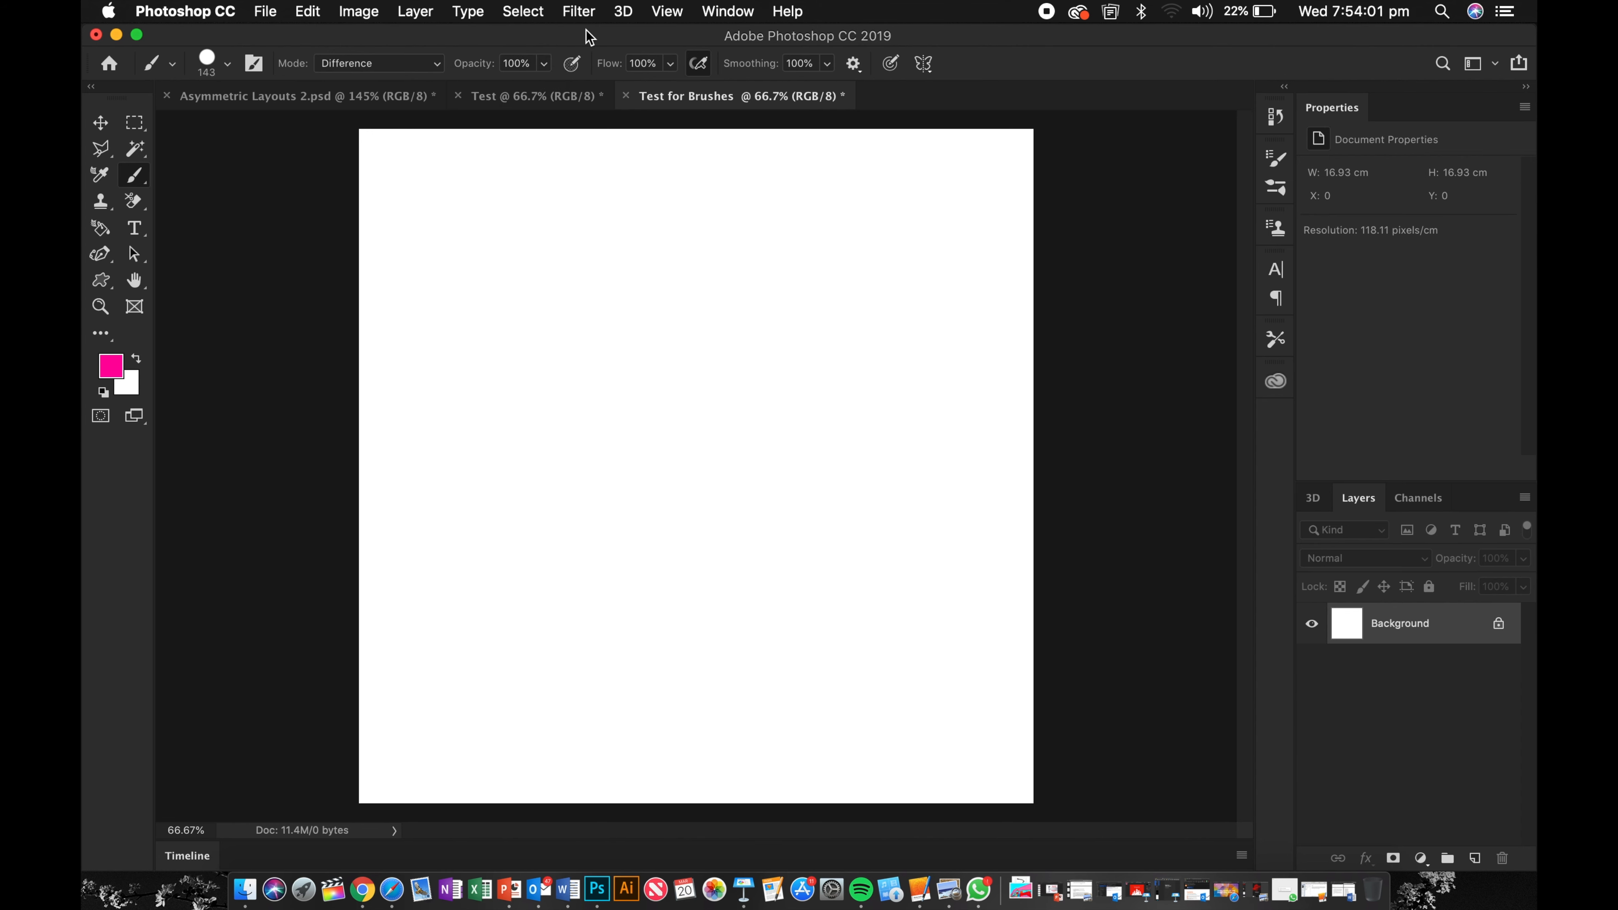
pyautogui.click(671, 64)
pyautogui.click(699, 67)
pyautogui.click(827, 65)
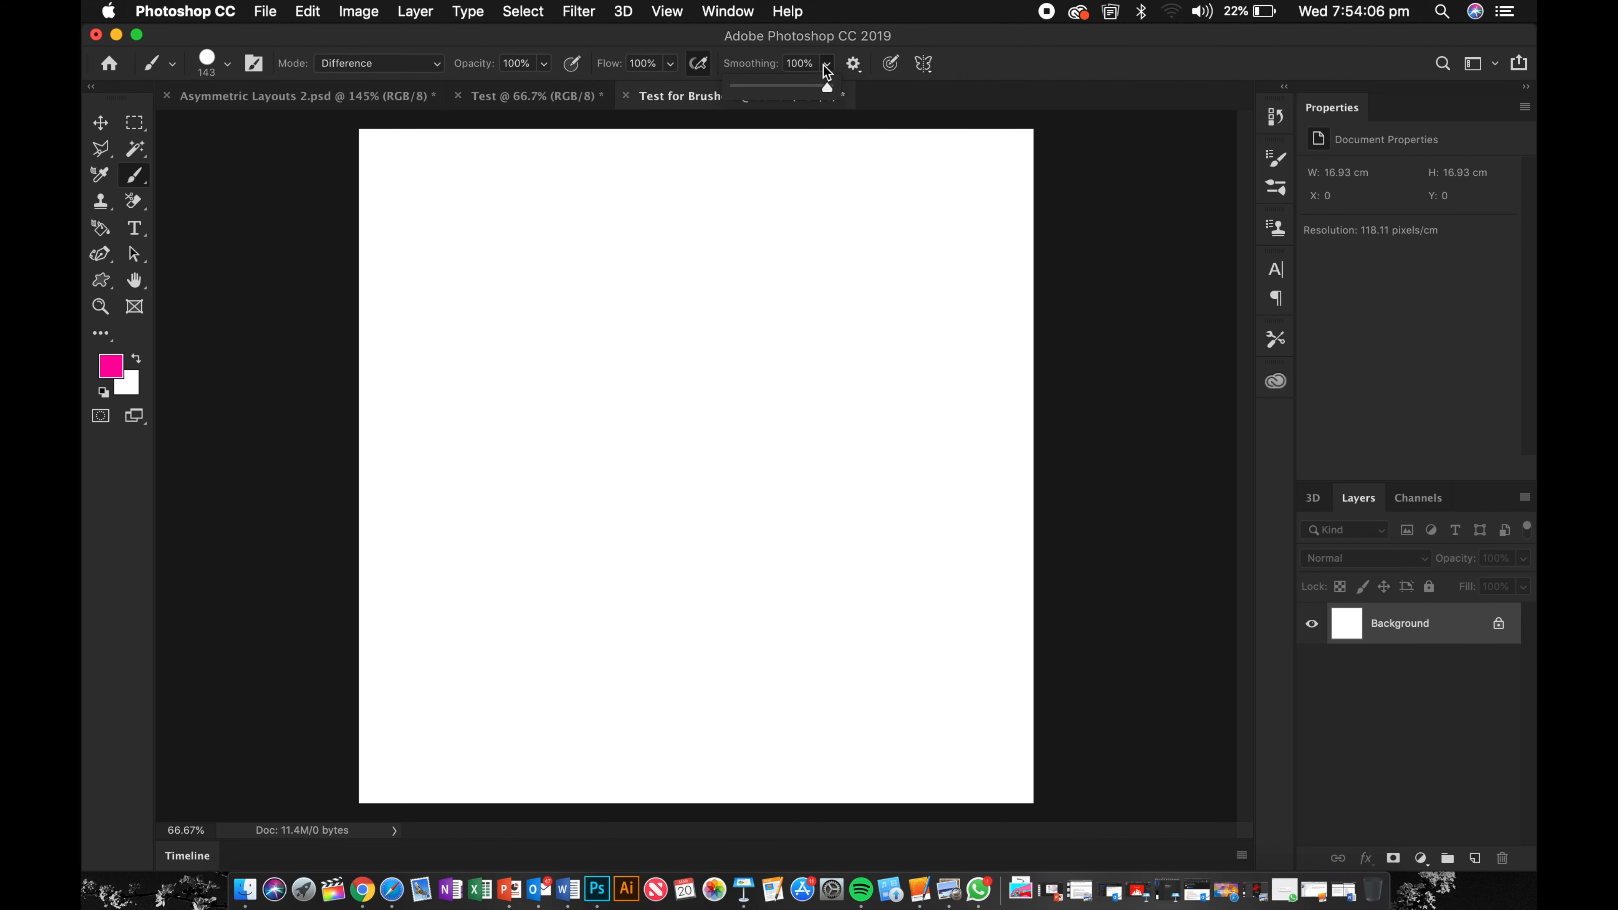
pyautogui.click(826, 69)
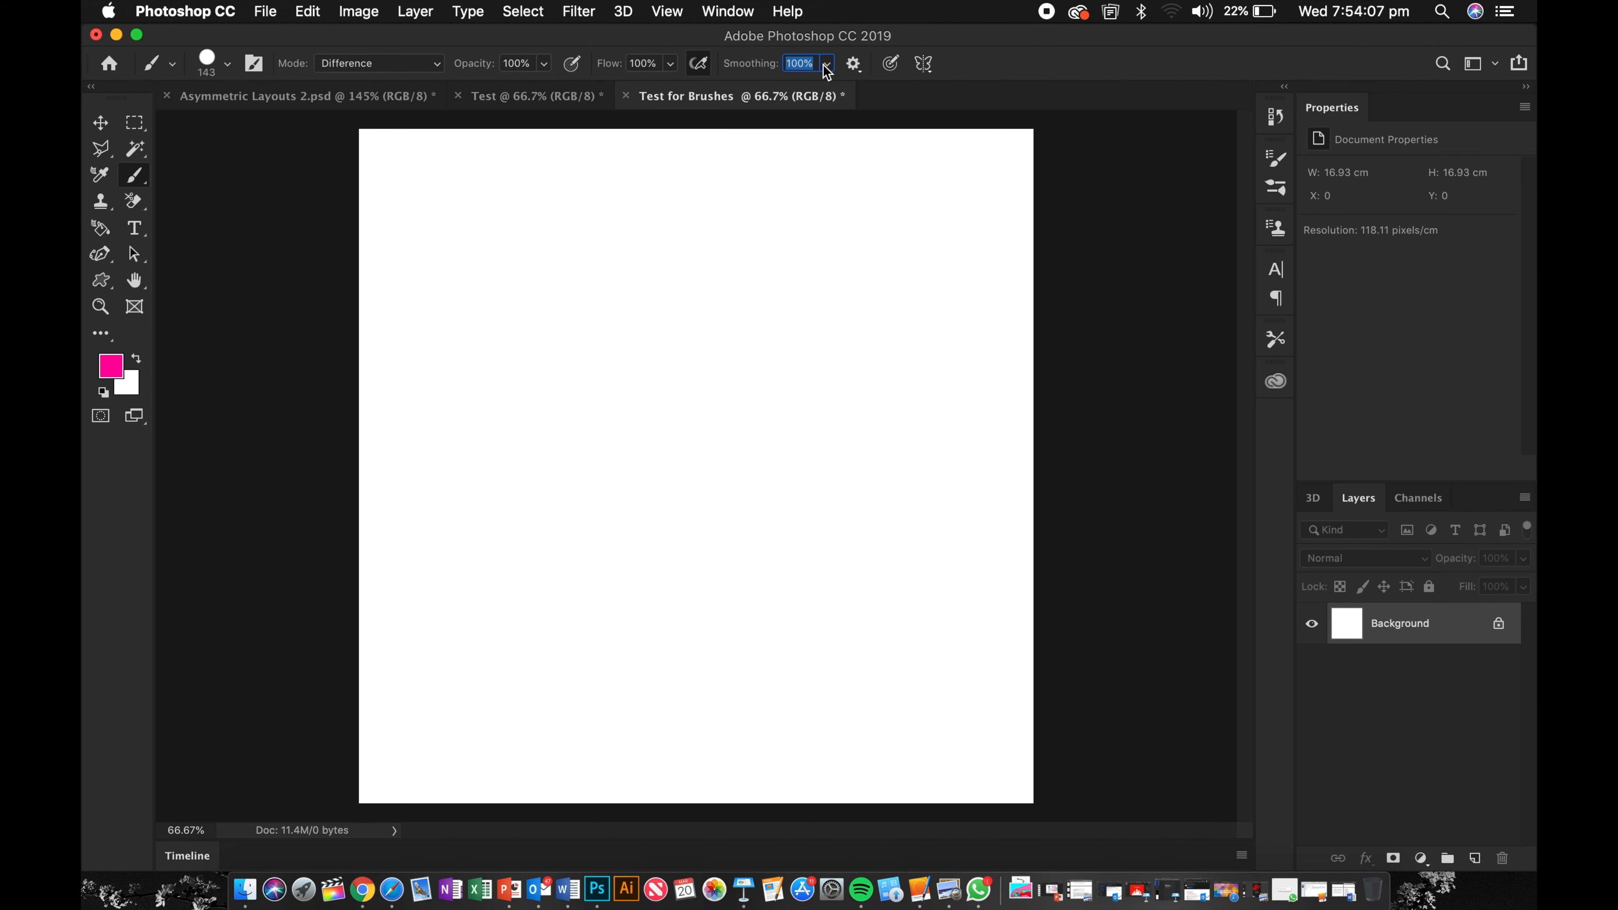
# Step: Open the Brushes panel and expand the Dry Media Brushes folder
pyautogui.click(1276, 190)
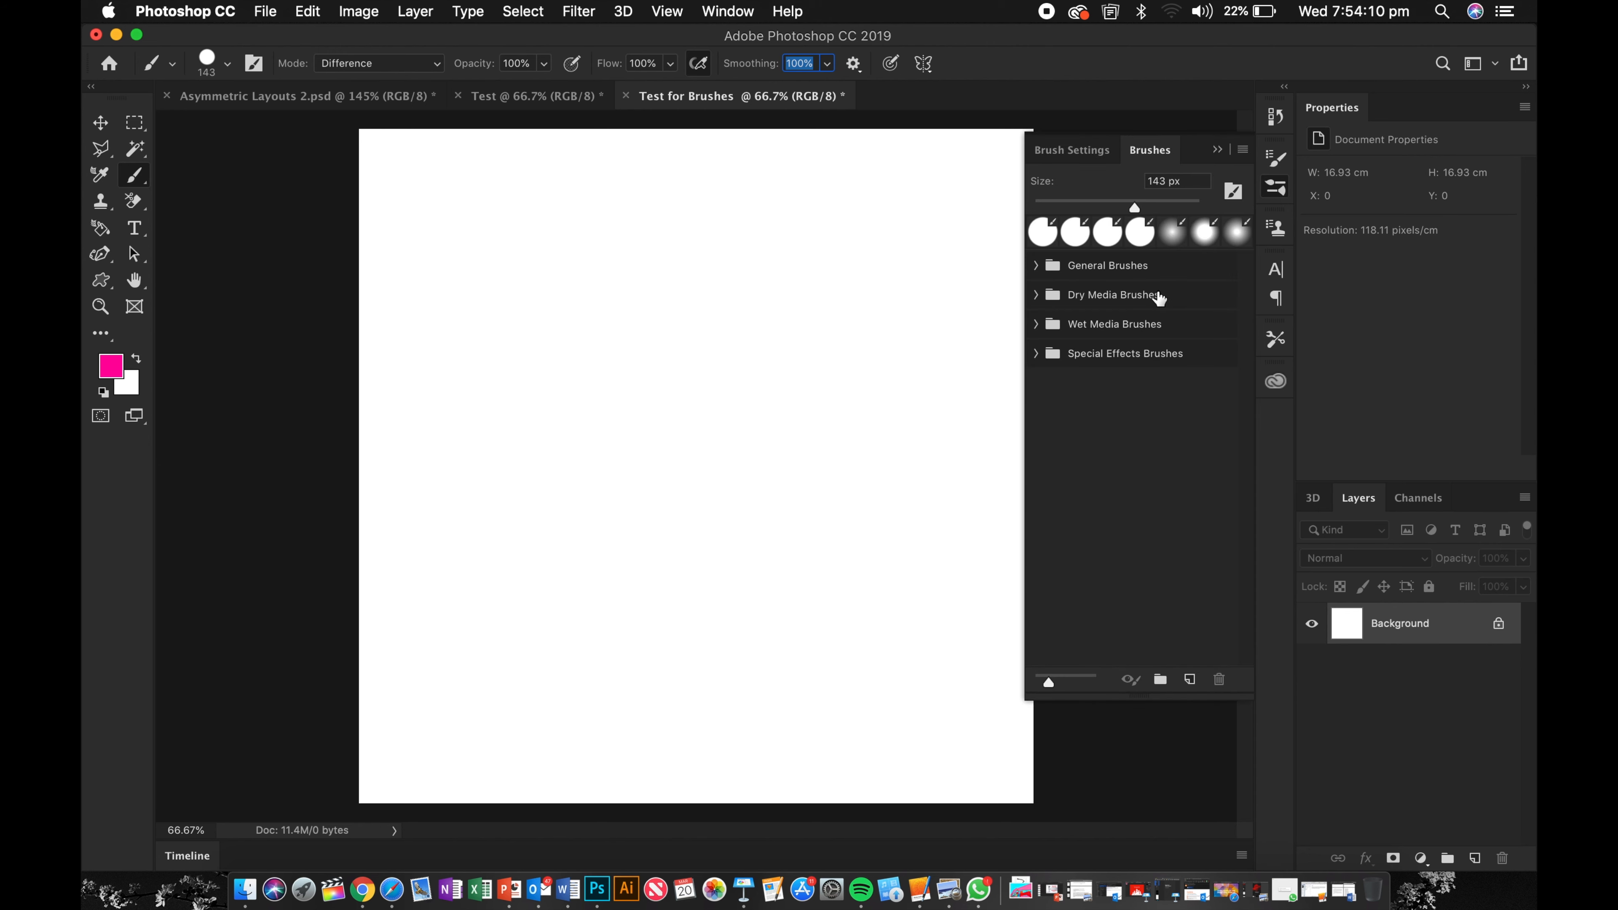
pyautogui.click(1048, 293)
pyautogui.click(1036, 294)
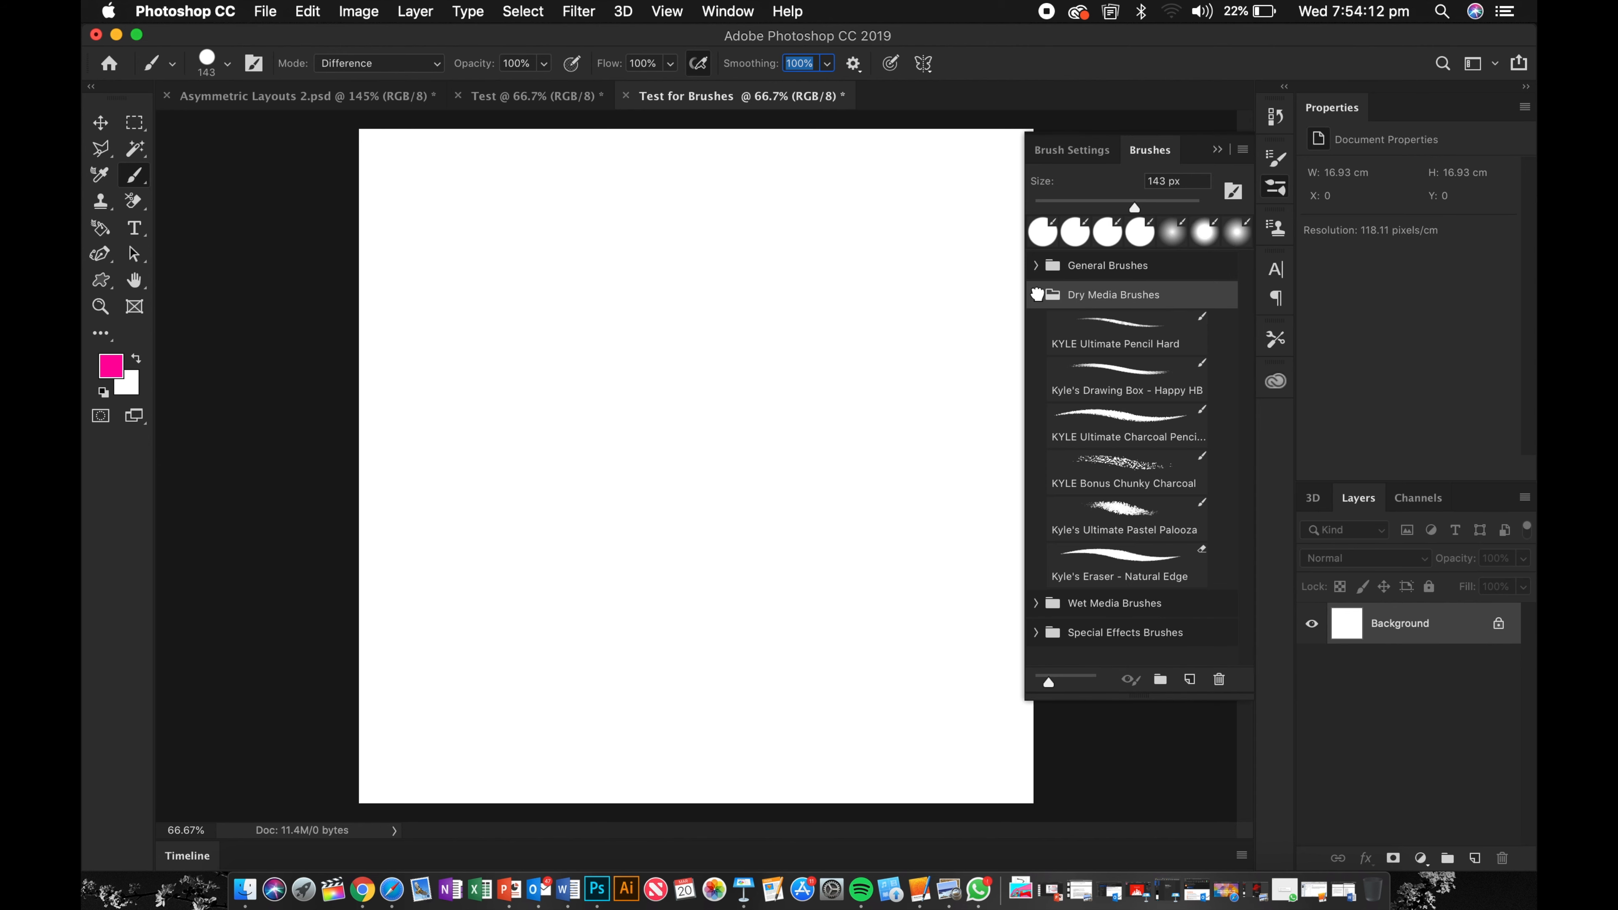
pyautogui.click(1118, 479)
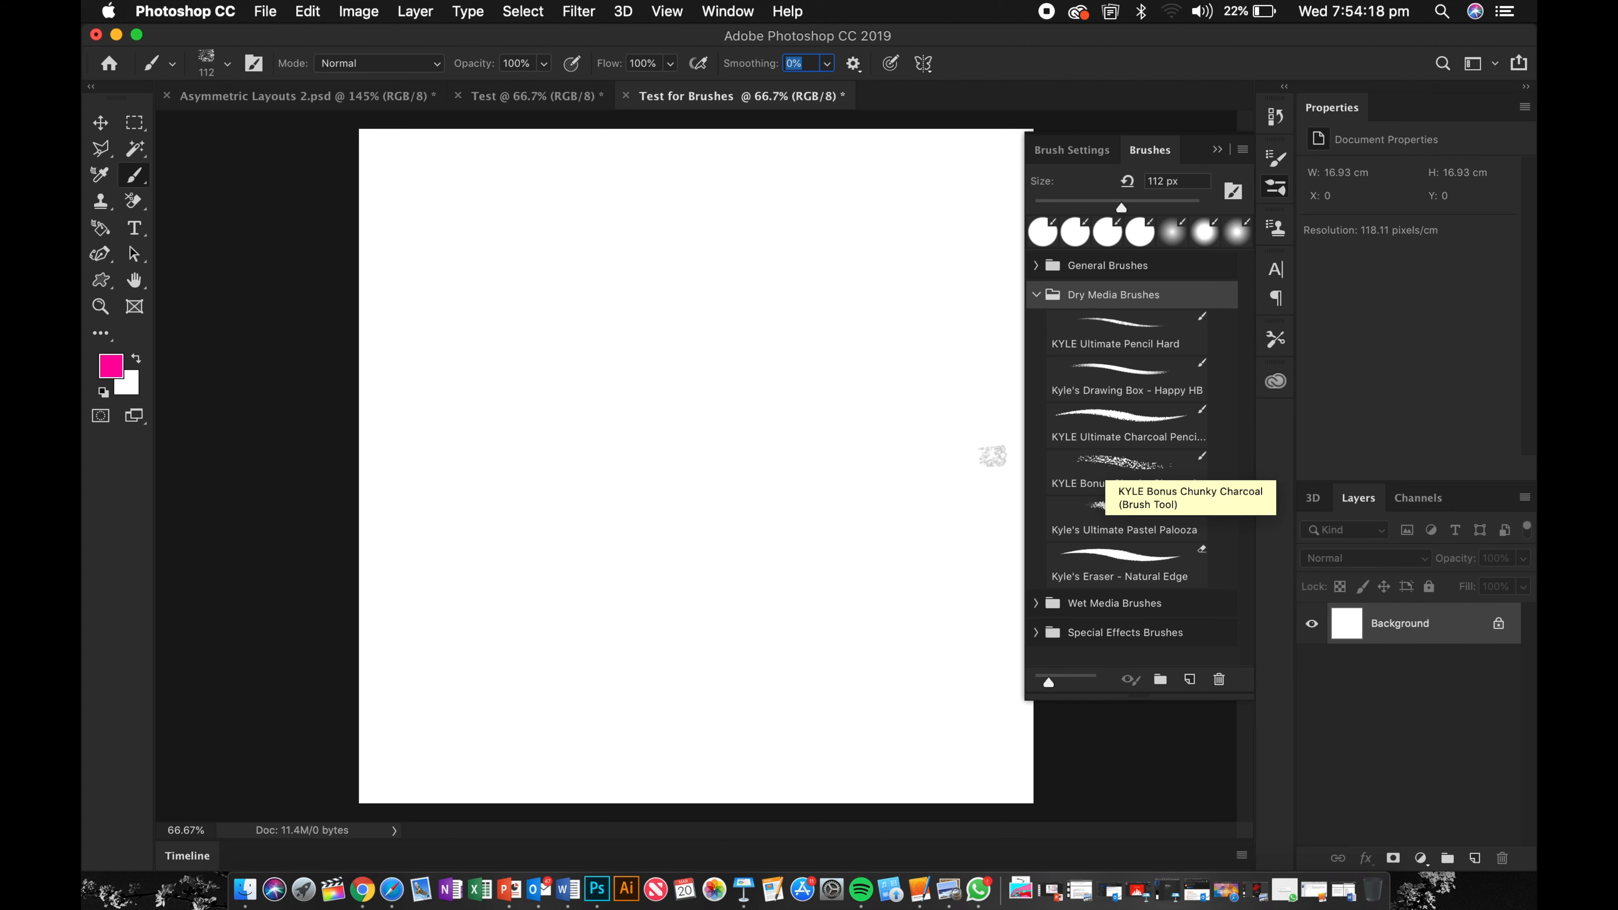
# Step: Paint a zigzag stroke across the upper part of the canvas with the round brush
pyautogui.moveTo(424, 223)
pyautogui.mouseDown()
pyautogui.moveTo(508, 319)
pyautogui.moveTo(571, 477)
pyautogui.mouseUp()
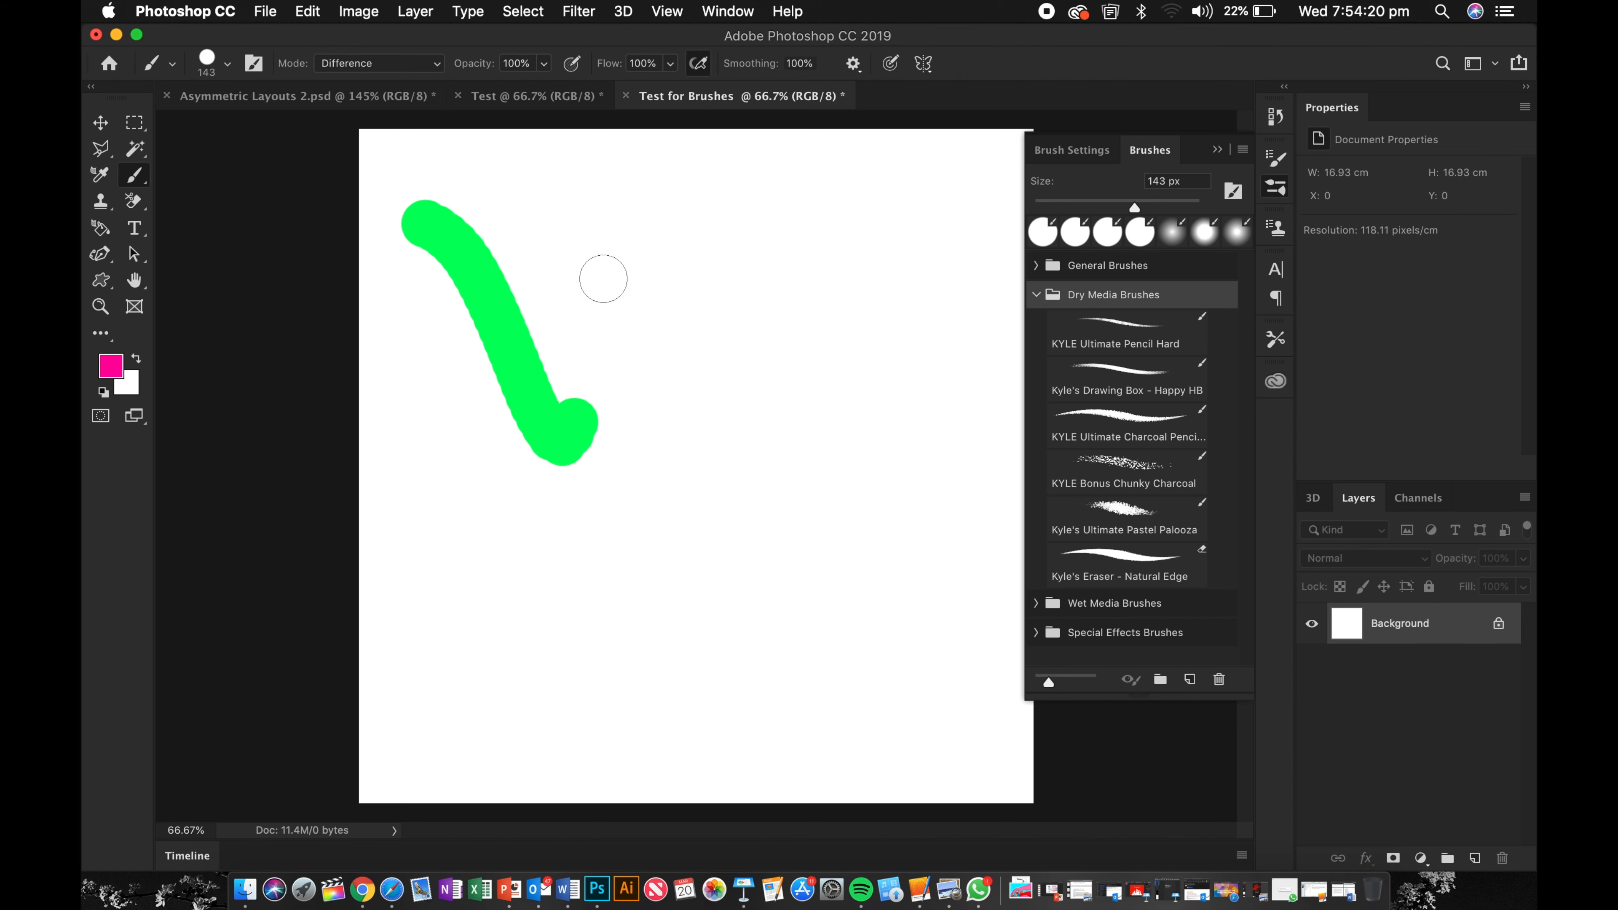
pyautogui.moveTo(603, 279)
pyautogui.mouseDown()
pyautogui.moveTo(636, 167)
pyautogui.moveTo(725, 458)
pyautogui.moveTo(722, 250)
pyautogui.moveTo(761, 254)
pyautogui.moveTo(880, 477)
pyautogui.moveTo(869, 139)
pyautogui.mouseUp()
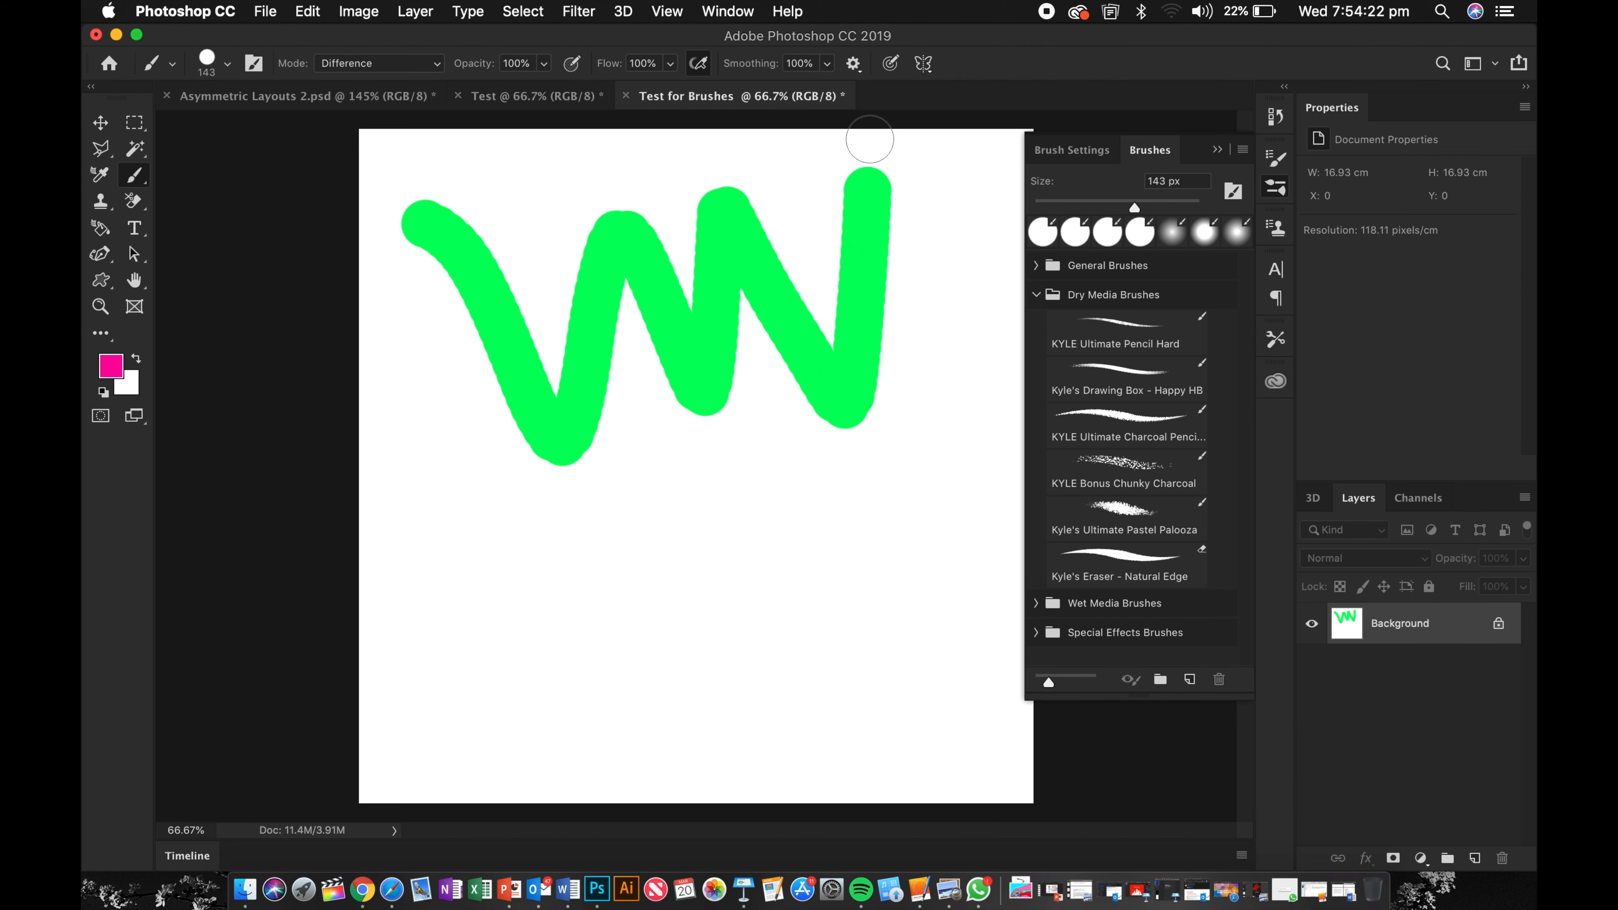
# Step: Select KYLE Bonus Chunky Charcoal and paint a zigzag stroke across the lower part of the canvas
pyautogui.click(1104, 468)
pyautogui.moveTo(472, 663)
pyautogui.mouseDown()
pyautogui.moveTo(473, 517)
pyautogui.moveTo(601, 694)
pyautogui.moveTo(607, 563)
pyautogui.moveTo(756, 782)
pyautogui.moveTo(708, 469)
pyautogui.moveTo(807, 630)
pyautogui.moveTo(830, 438)
pyautogui.moveTo(938, 670)
pyautogui.moveTo(929, 245)
pyautogui.moveTo(870, 247)
pyautogui.mouseUp()
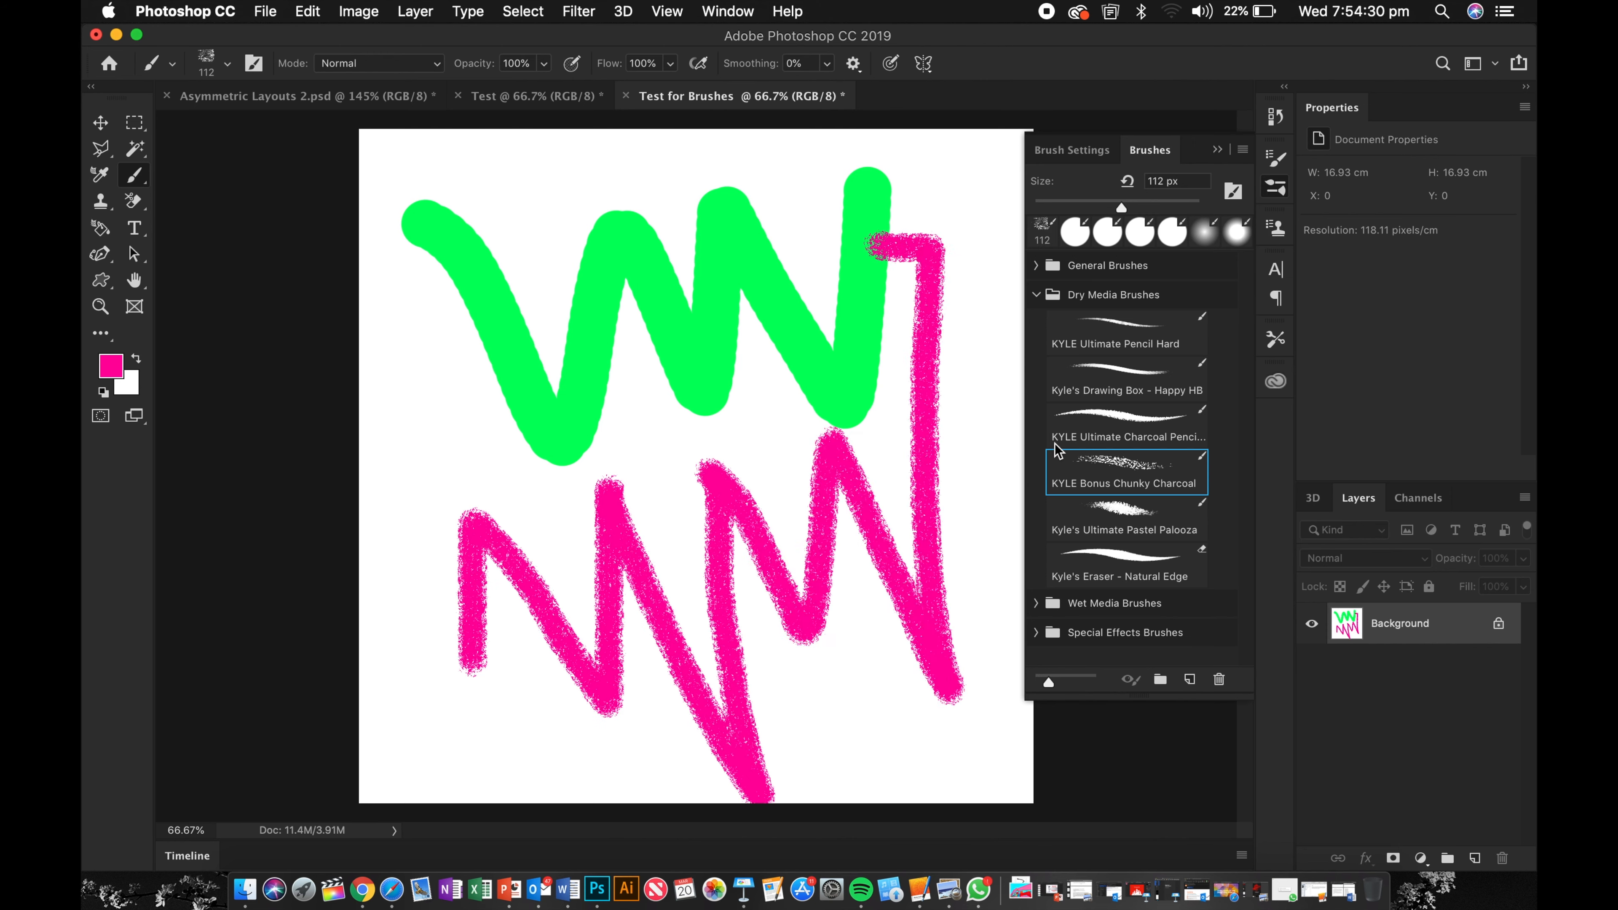
# Step: Switch to Kyle's Paintbox - Wet Blender from Wet Media Brushes and smudge down through the green stroke
pyautogui.click(1036, 294)
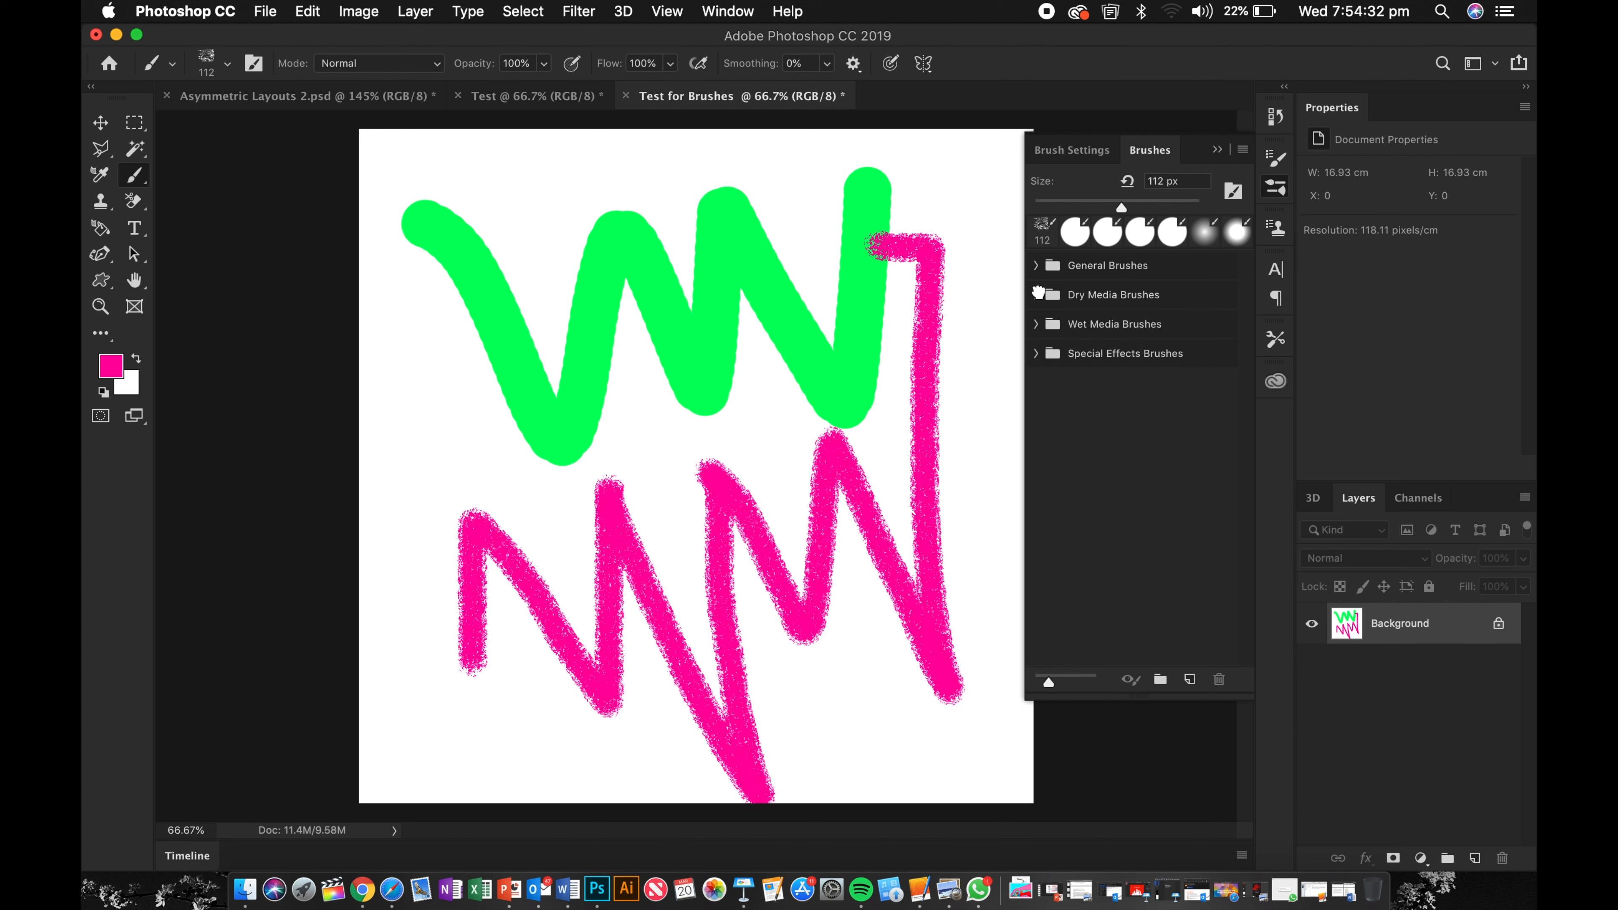
pyautogui.click(1036, 324)
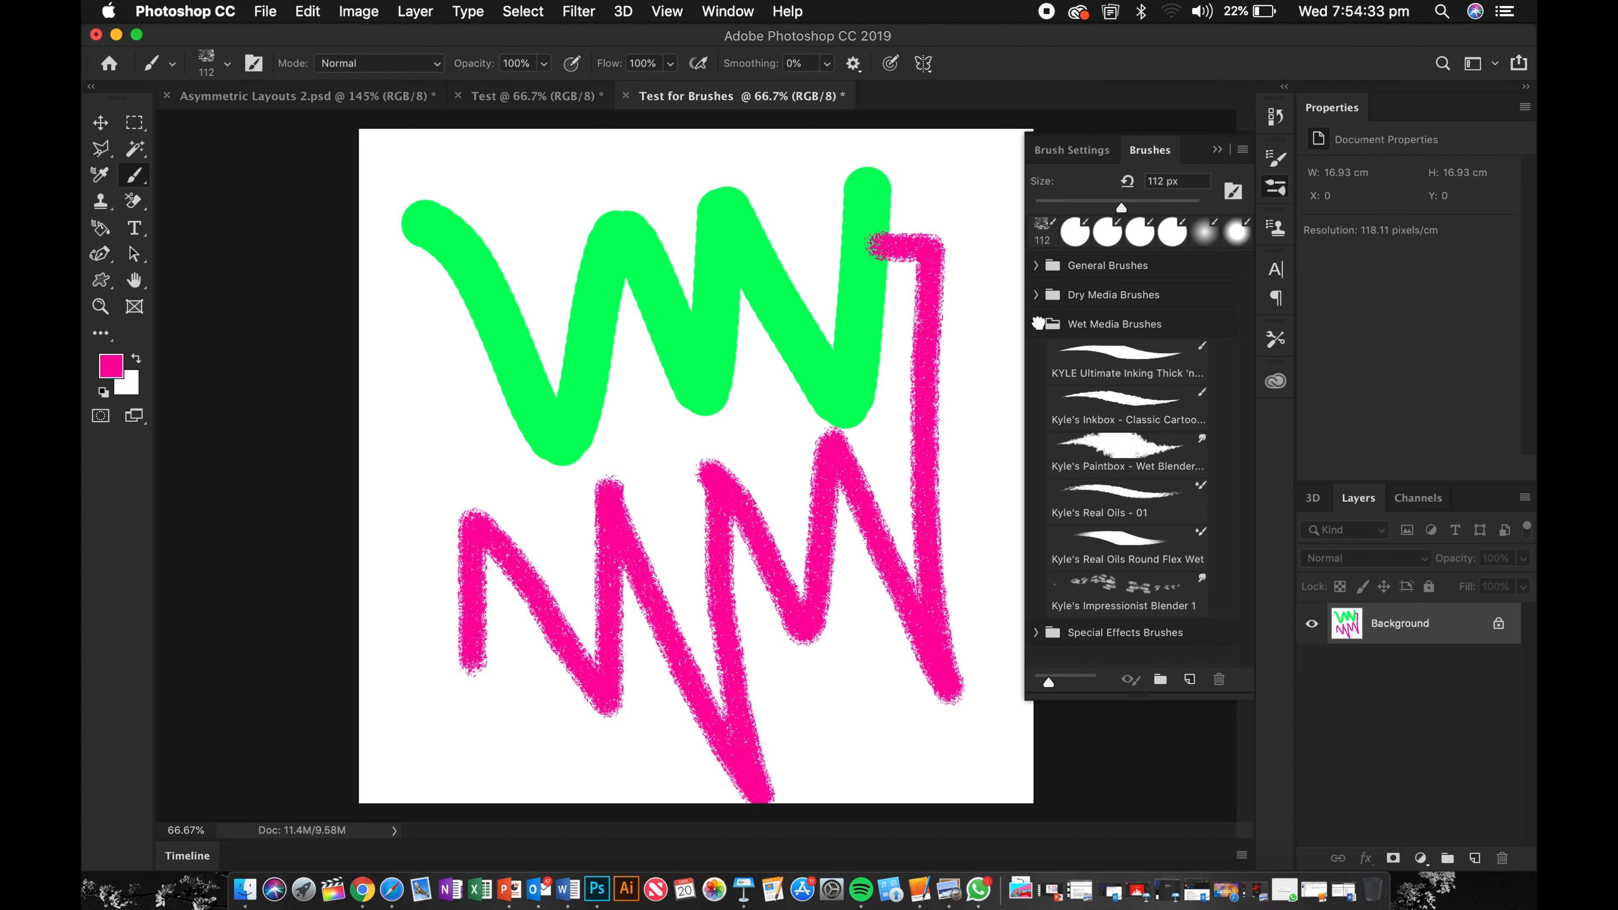
pyautogui.click(1105, 448)
pyautogui.moveTo(529, 269)
pyautogui.mouseDown()
pyautogui.moveTo(517, 395)
pyautogui.moveTo(533, 441)
pyautogui.mouseUp()
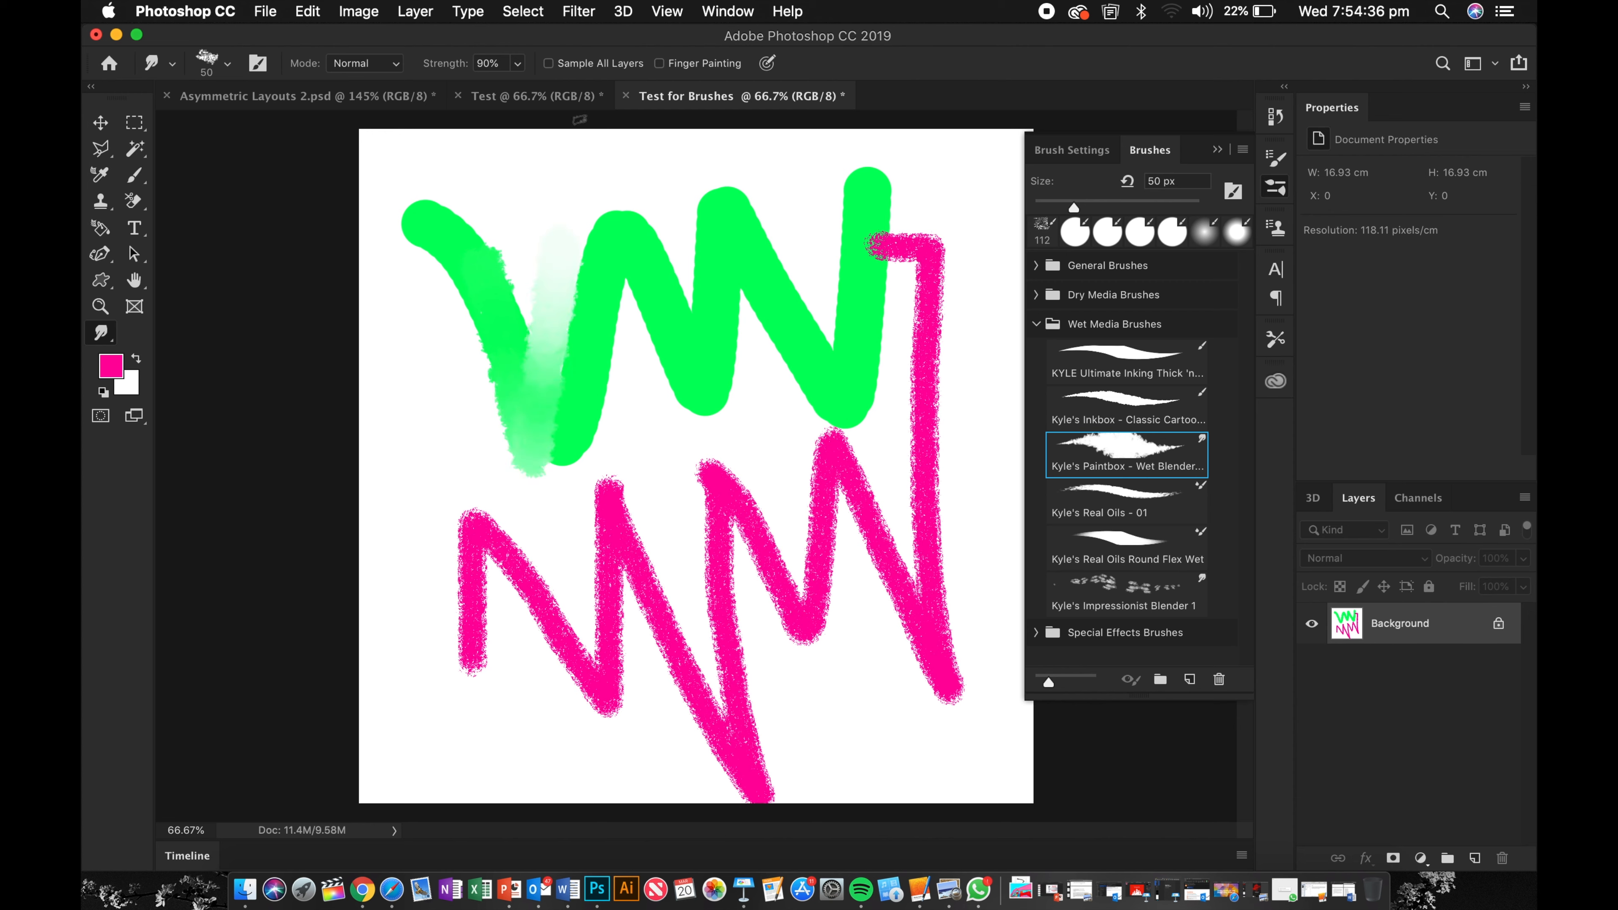
# Step: Blend the green and pink strokes together with several more wet blender strokes
pyautogui.moveTo(592, 192)
pyautogui.mouseDown()
pyautogui.moveTo(685, 515)
pyautogui.moveTo(747, 499)
pyautogui.mouseUp()
pyautogui.moveTo(666, 167)
pyautogui.mouseDown()
pyautogui.moveTo(746, 499)
pyautogui.moveTo(734, 154)
pyautogui.moveTo(761, 337)
pyautogui.moveTo(845, 553)
pyautogui.moveTo(816, 230)
pyautogui.mouseUp()
pyautogui.moveTo(890, 495)
pyautogui.mouseDown()
pyautogui.moveTo(897, 250)
pyautogui.moveTo(967, 503)
pyautogui.moveTo(928, 212)
pyautogui.moveTo(960, 428)
pyautogui.moveTo(956, 201)
pyautogui.moveTo(940, 310)
pyautogui.moveTo(910, 211)
pyautogui.moveTo(884, 283)
pyautogui.moveTo(802, 267)
pyautogui.moveTo(788, 214)
pyautogui.mouseUp()
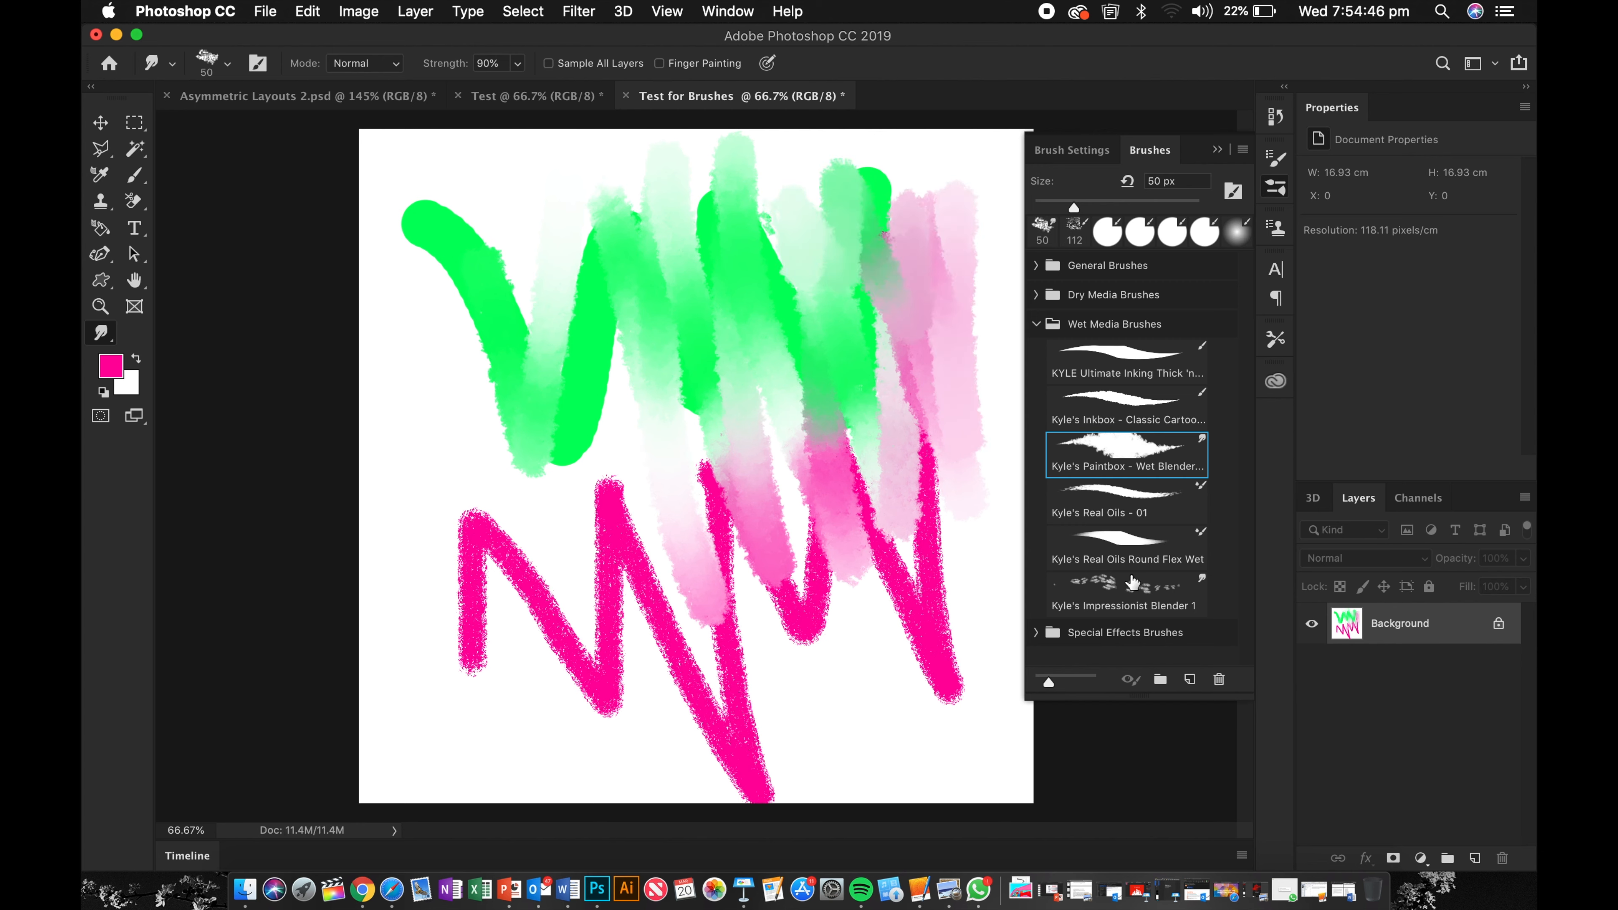
pyautogui.moveTo(442, 498)
pyautogui.mouseDown()
pyautogui.moveTo(592, 666)
pyautogui.moveTo(465, 376)
pyautogui.moveTo(547, 459)
pyautogui.mouseUp()
pyautogui.moveTo(528, 237)
pyautogui.mouseDown()
pyautogui.moveTo(537, 441)
pyautogui.moveTo(612, 792)
pyautogui.mouseUp()
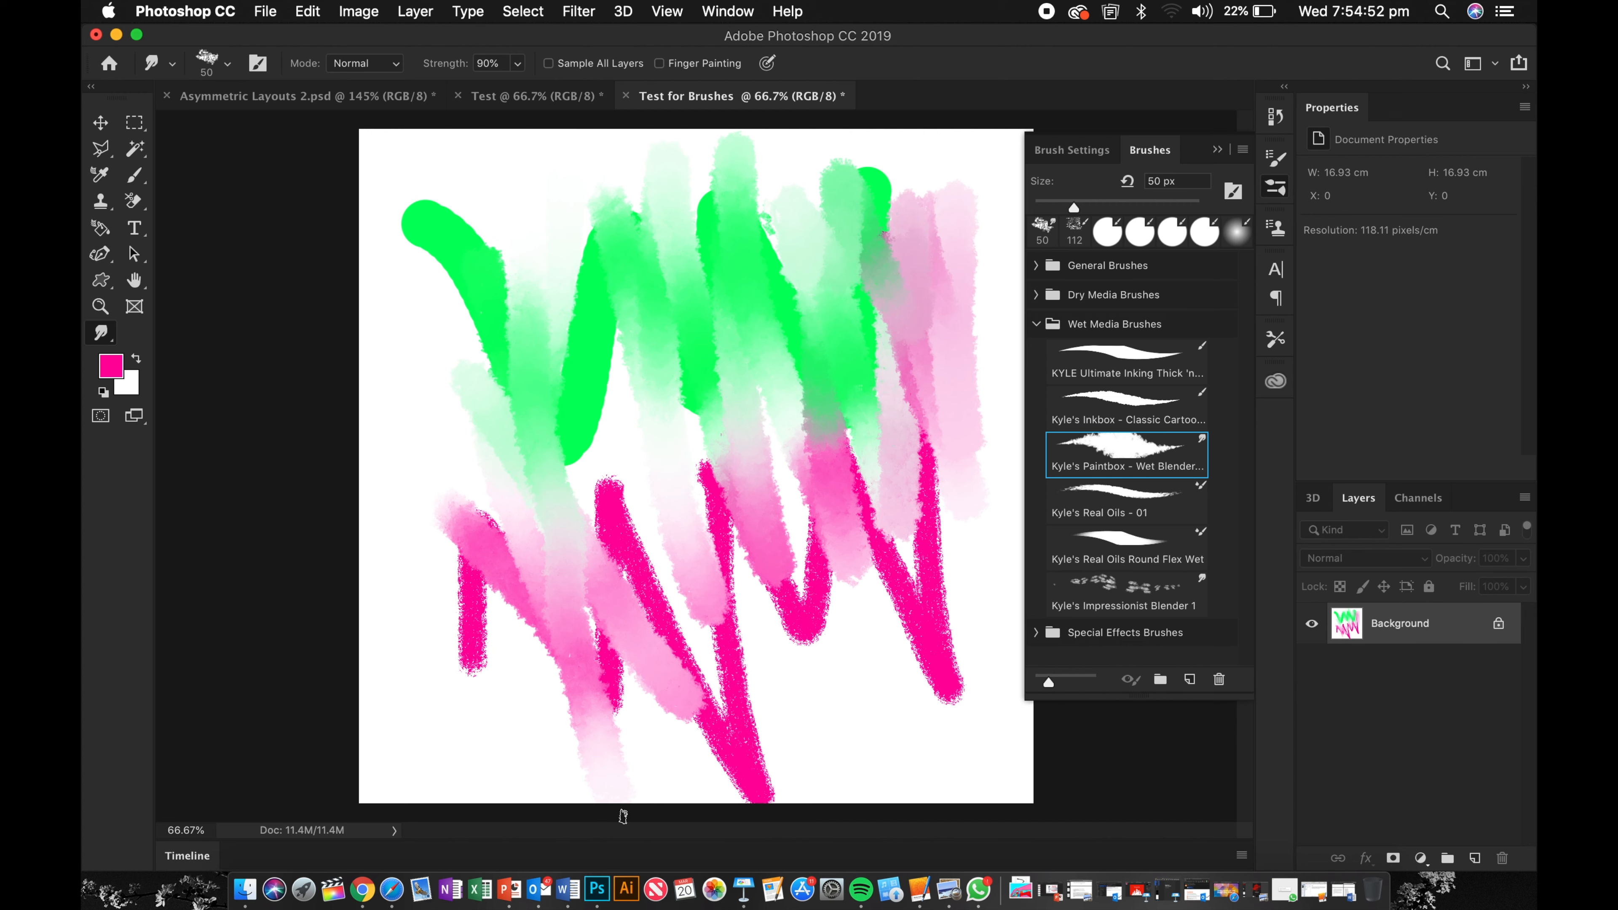
pyautogui.moveTo(389, 663)
pyautogui.mouseDown()
pyautogui.moveTo(672, 545)
pyautogui.moveTo(930, 500)
pyautogui.moveTo(472, 698)
pyautogui.moveTo(614, 625)
pyautogui.moveTo(793, 574)
pyautogui.moveTo(478, 672)
pyautogui.moveTo(717, 504)
pyautogui.moveTo(496, 631)
pyautogui.moveTo(643, 487)
pyautogui.moveTo(611, 544)
pyautogui.moveTo(745, 500)
pyautogui.mouseUp()
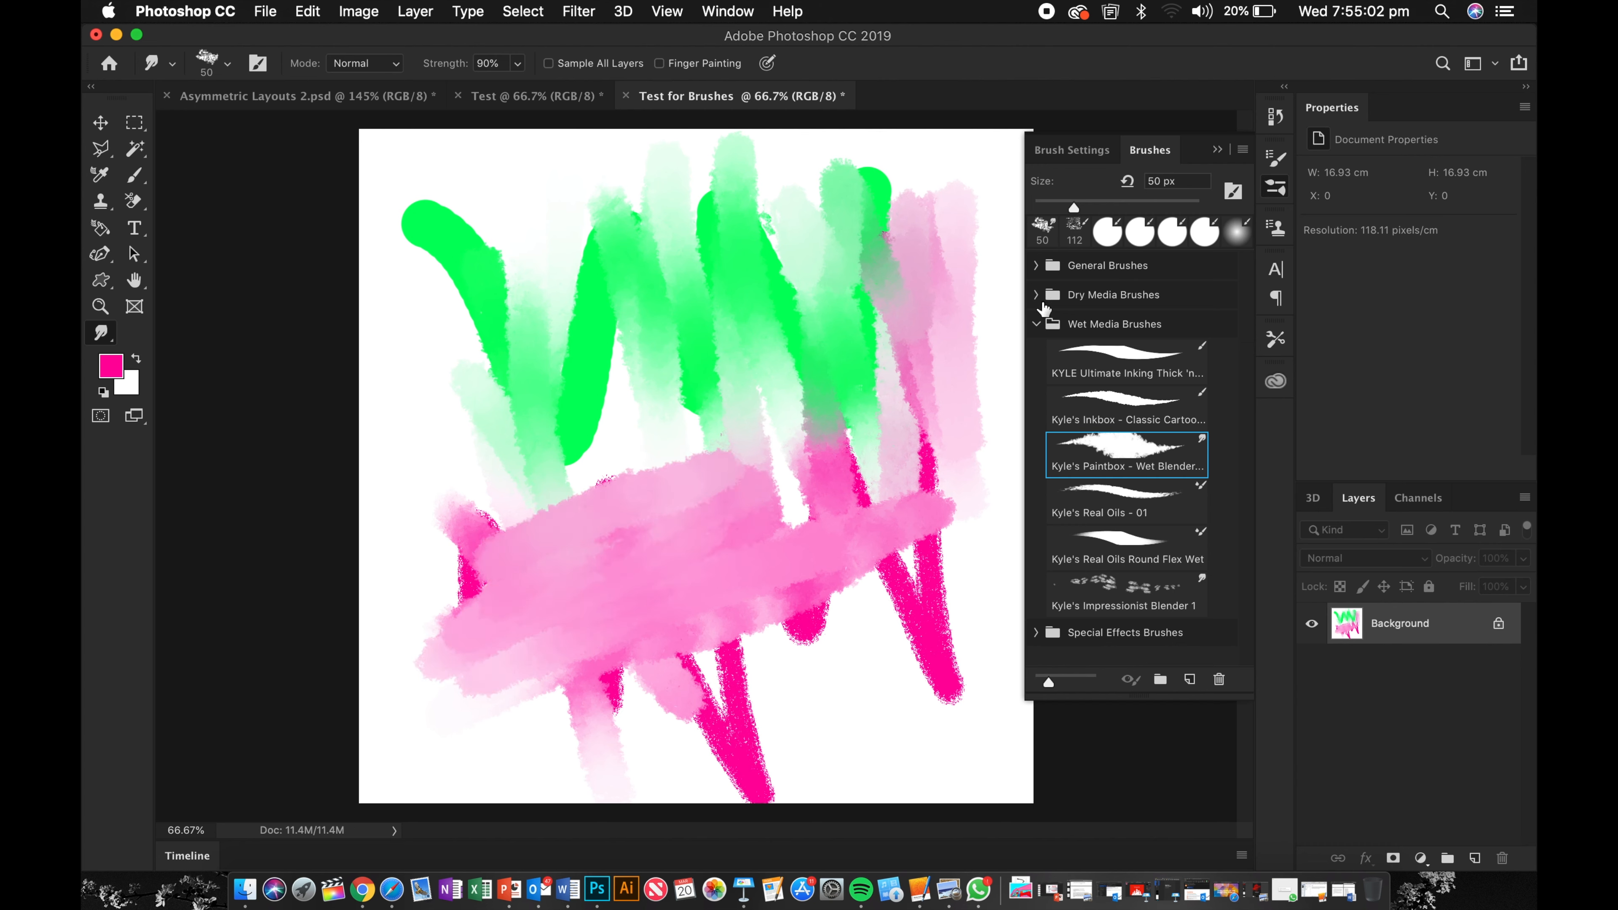
# Step: Select a Kyle's Spatter Brushes preset from Special Effects Brushes and spatter paint across the canvas
pyautogui.click(1036, 325)
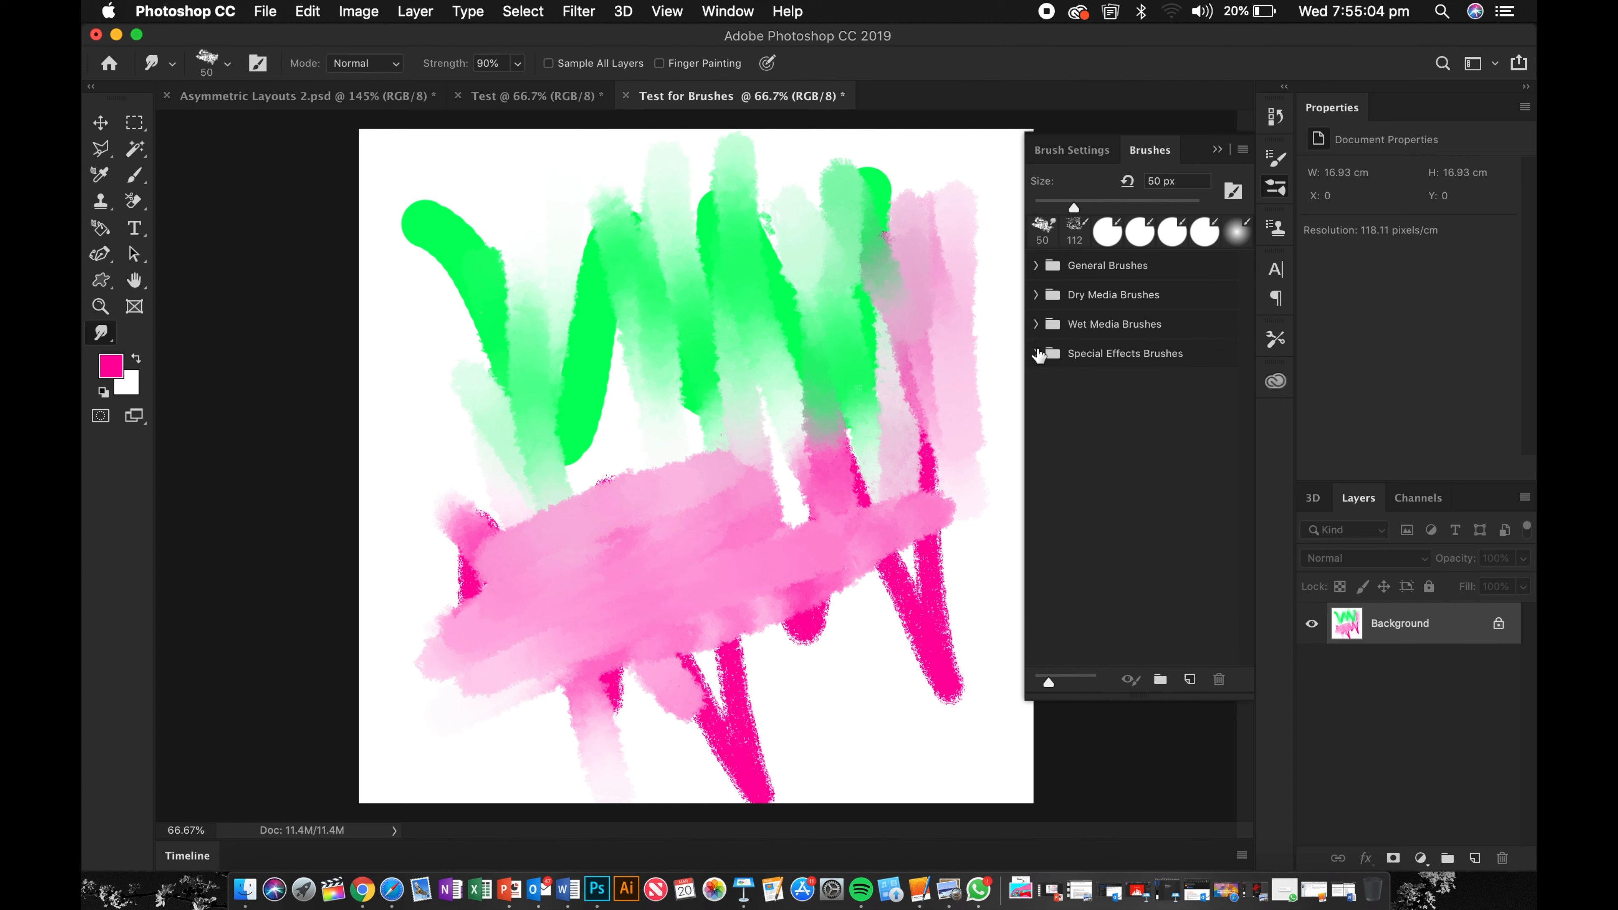
pyautogui.click(1036, 353)
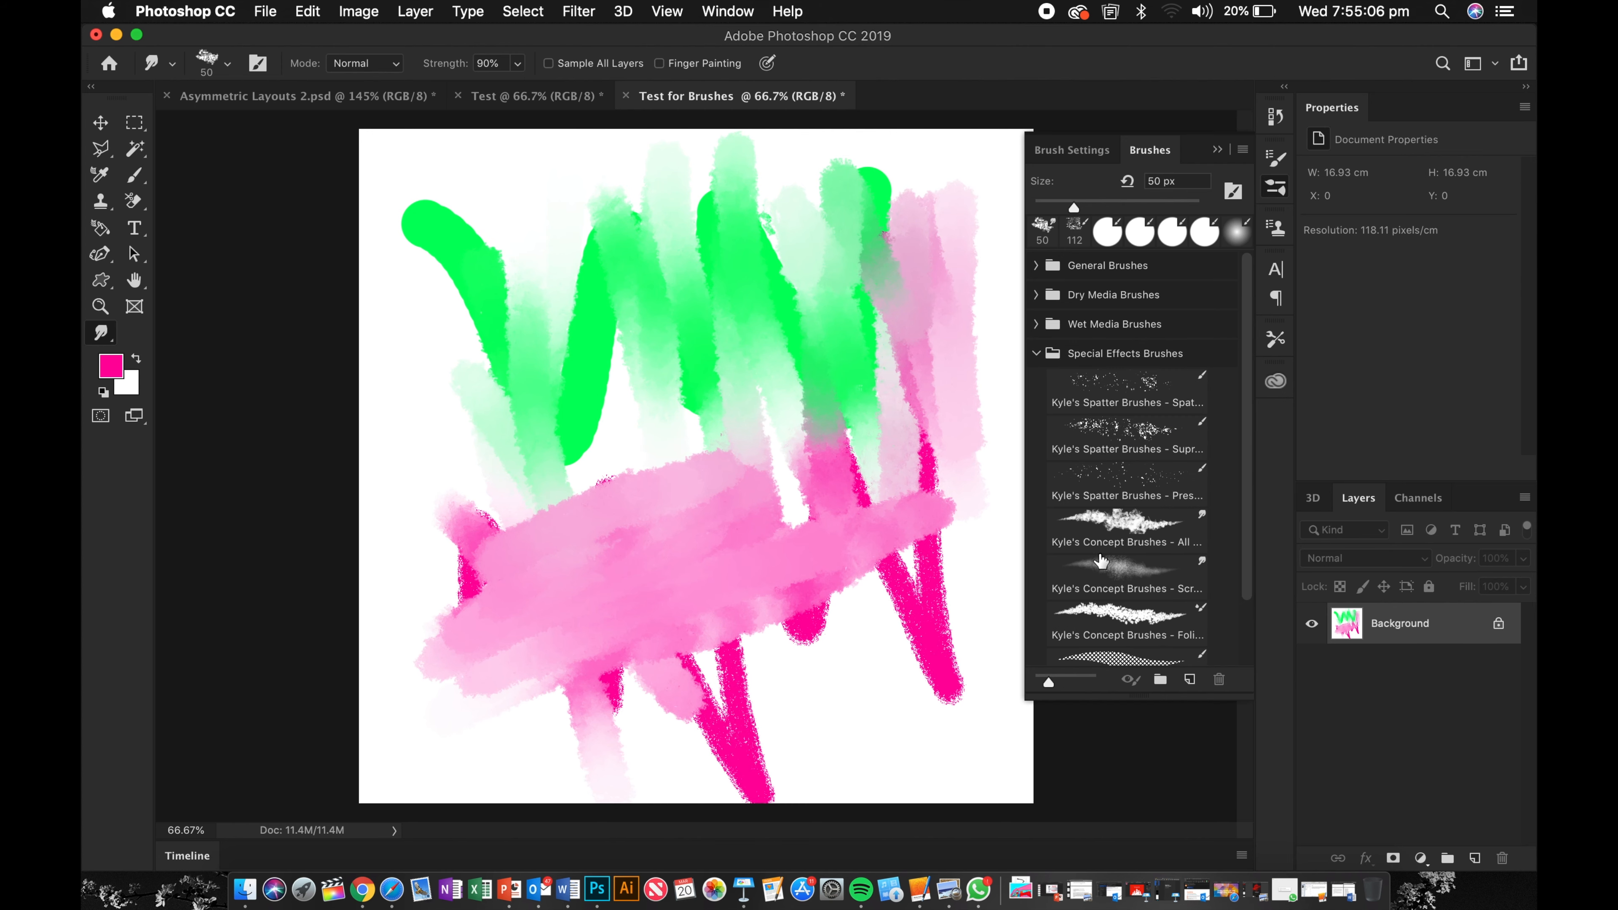
pyautogui.click(1096, 442)
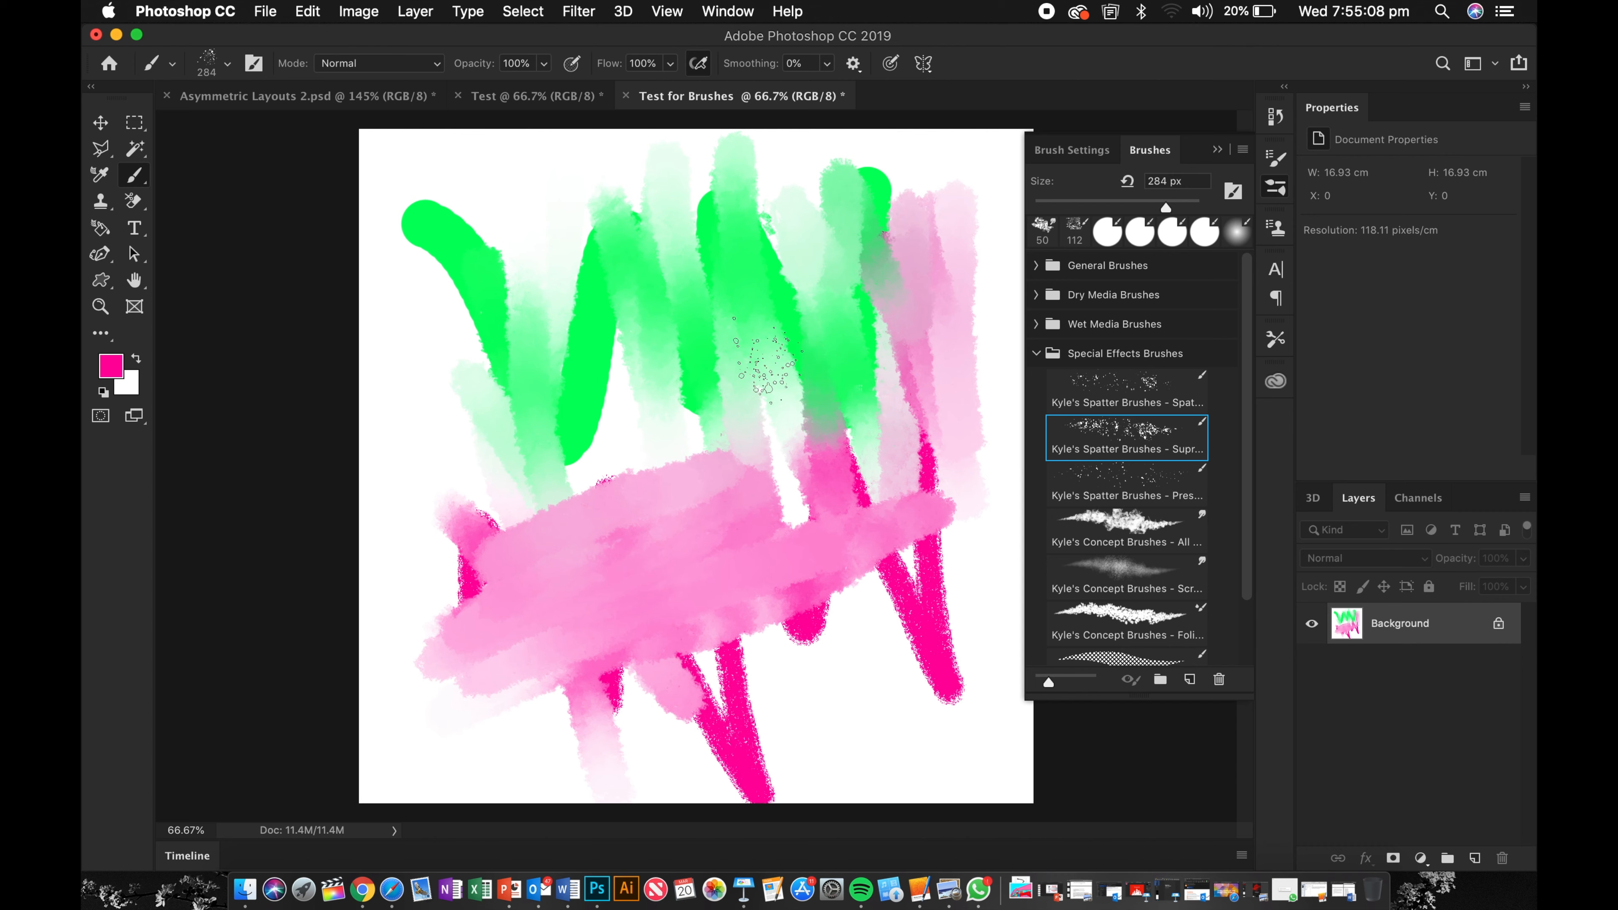
pyautogui.moveTo(560, 299)
pyautogui.mouseDown()
pyautogui.moveTo(733, 452)
pyautogui.moveTo(796, 242)
pyautogui.moveTo(408, 191)
pyautogui.moveTo(439, 497)
pyautogui.moveTo(637, 701)
pyautogui.moveTo(860, 638)
pyautogui.mouseUp()
pyautogui.moveTo(1010, 102)
pyautogui.mouseDown()
pyautogui.moveTo(1047, 147)
pyautogui.moveTo(992, 162)
pyautogui.moveTo(958, 399)
pyautogui.moveTo(965, 708)
pyautogui.mouseUp()
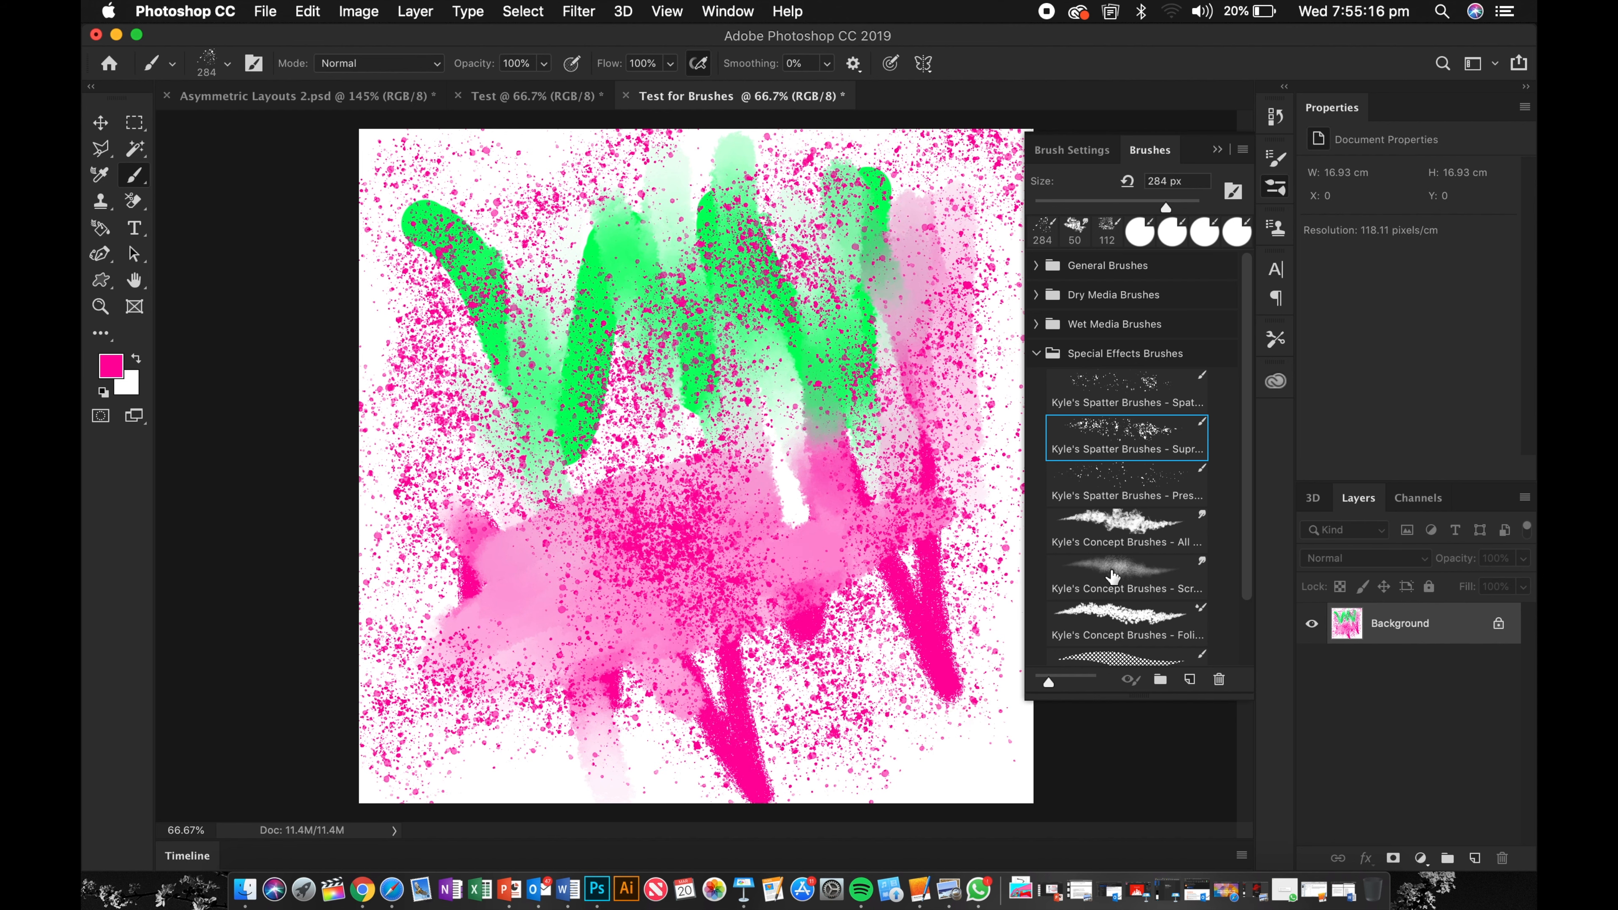
# Step: Select Kyle's Concept Brushes - Scratch Blend and smudge a circular area in the canvas centre
pyautogui.click(1126, 577)
pyautogui.moveTo(605, 465)
pyautogui.mouseDown()
pyautogui.moveTo(719, 255)
pyautogui.moveTo(790, 408)
pyautogui.moveTo(605, 612)
pyautogui.moveTo(465, 433)
pyautogui.mouseUp()
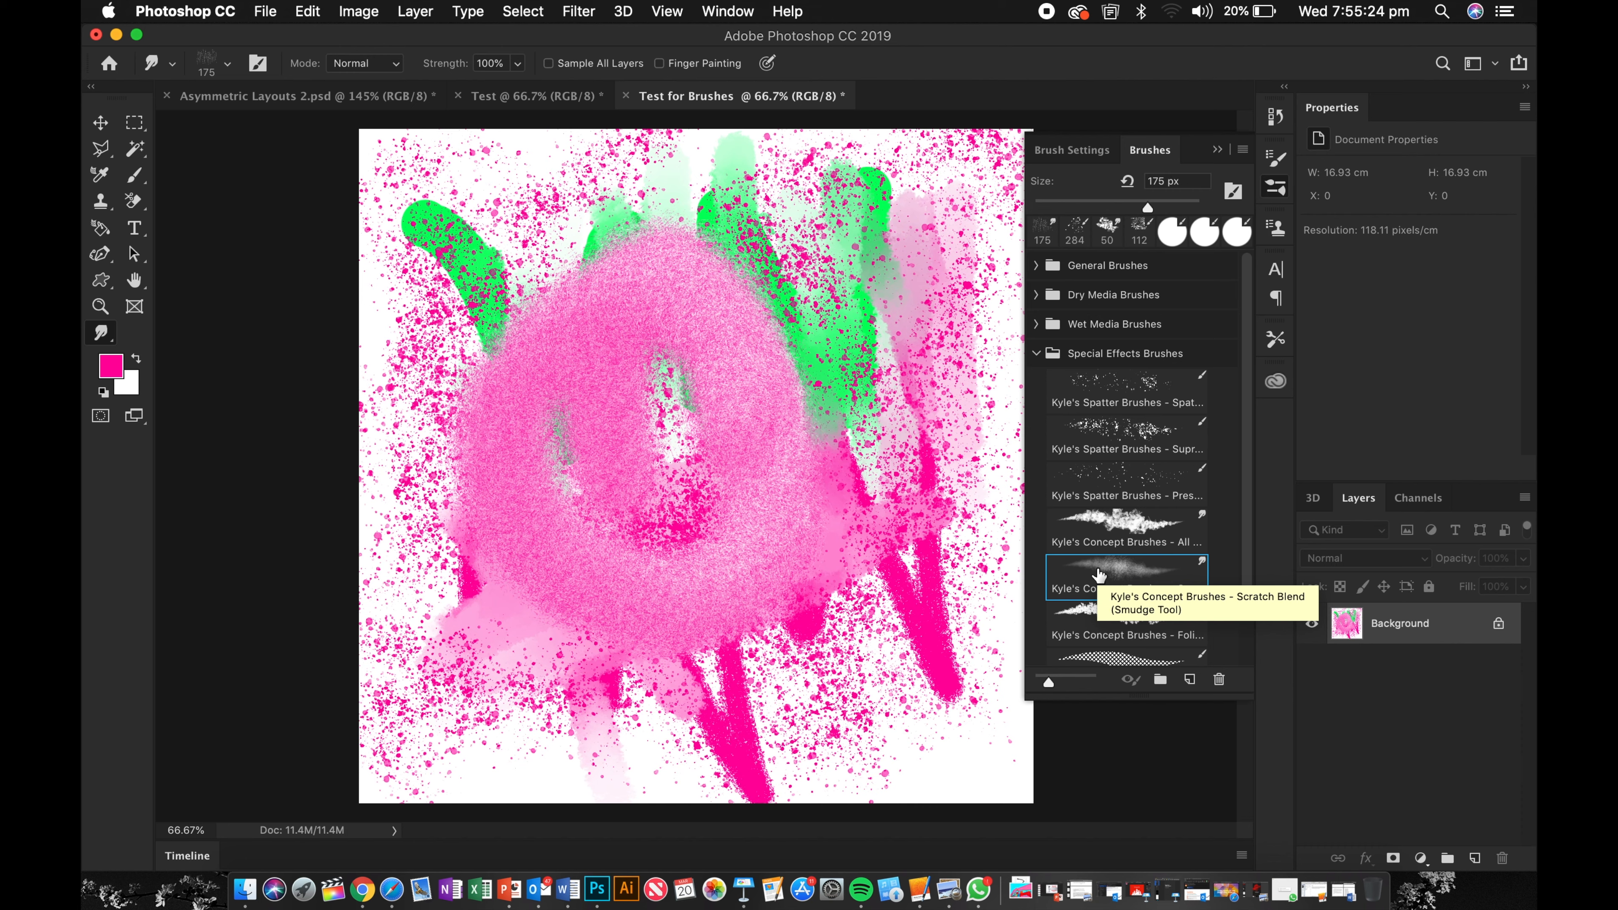
pyautogui.moveTo(678, 504)
pyautogui.mouseDown()
pyautogui.moveTo(660, 392)
pyautogui.moveTo(745, 567)
pyautogui.moveTo(710, 439)
pyautogui.mouseUp()
# Step: Paint strokes with the Kyle's Screentones 38 and Kyle's Screentones 35 brushes
pyautogui.scroll(-2, 1113, 622)
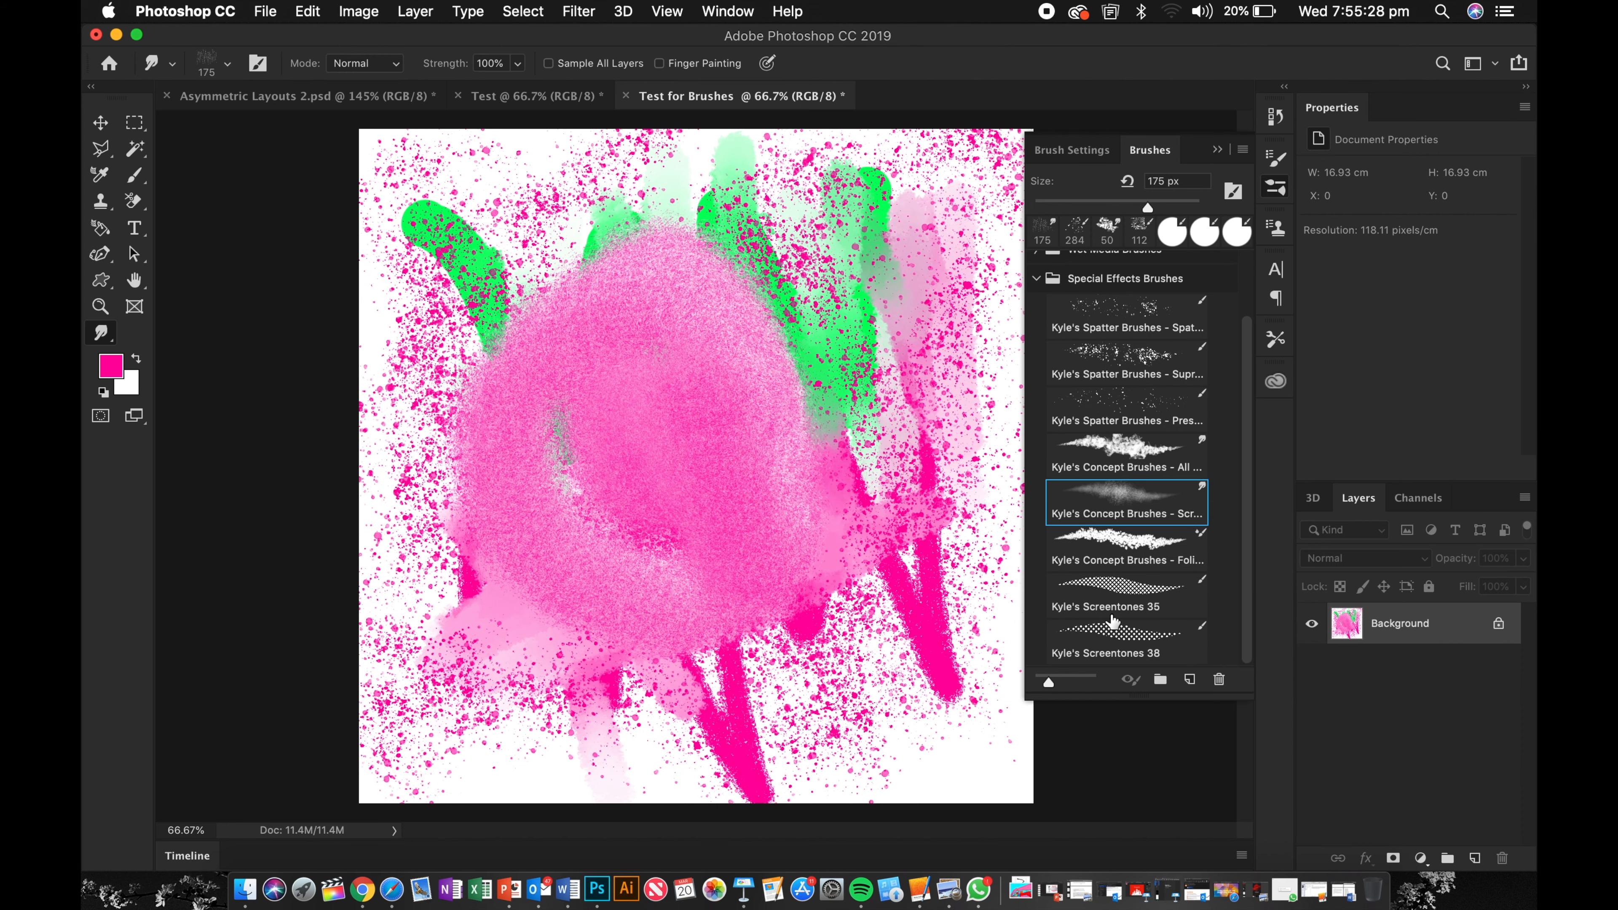
pyautogui.click(1090, 634)
pyautogui.moveTo(952, 387)
pyautogui.mouseDown()
pyautogui.moveTo(688, 413)
pyautogui.moveTo(780, 290)
pyautogui.moveTo(420, 255)
pyautogui.moveTo(494, 210)
pyautogui.moveTo(522, 153)
pyautogui.moveTo(560, 130)
pyautogui.moveTo(564, 244)
pyautogui.moveTo(656, 638)
pyautogui.moveTo(437, 611)
pyautogui.moveTo(719, 698)
pyautogui.mouseUp()
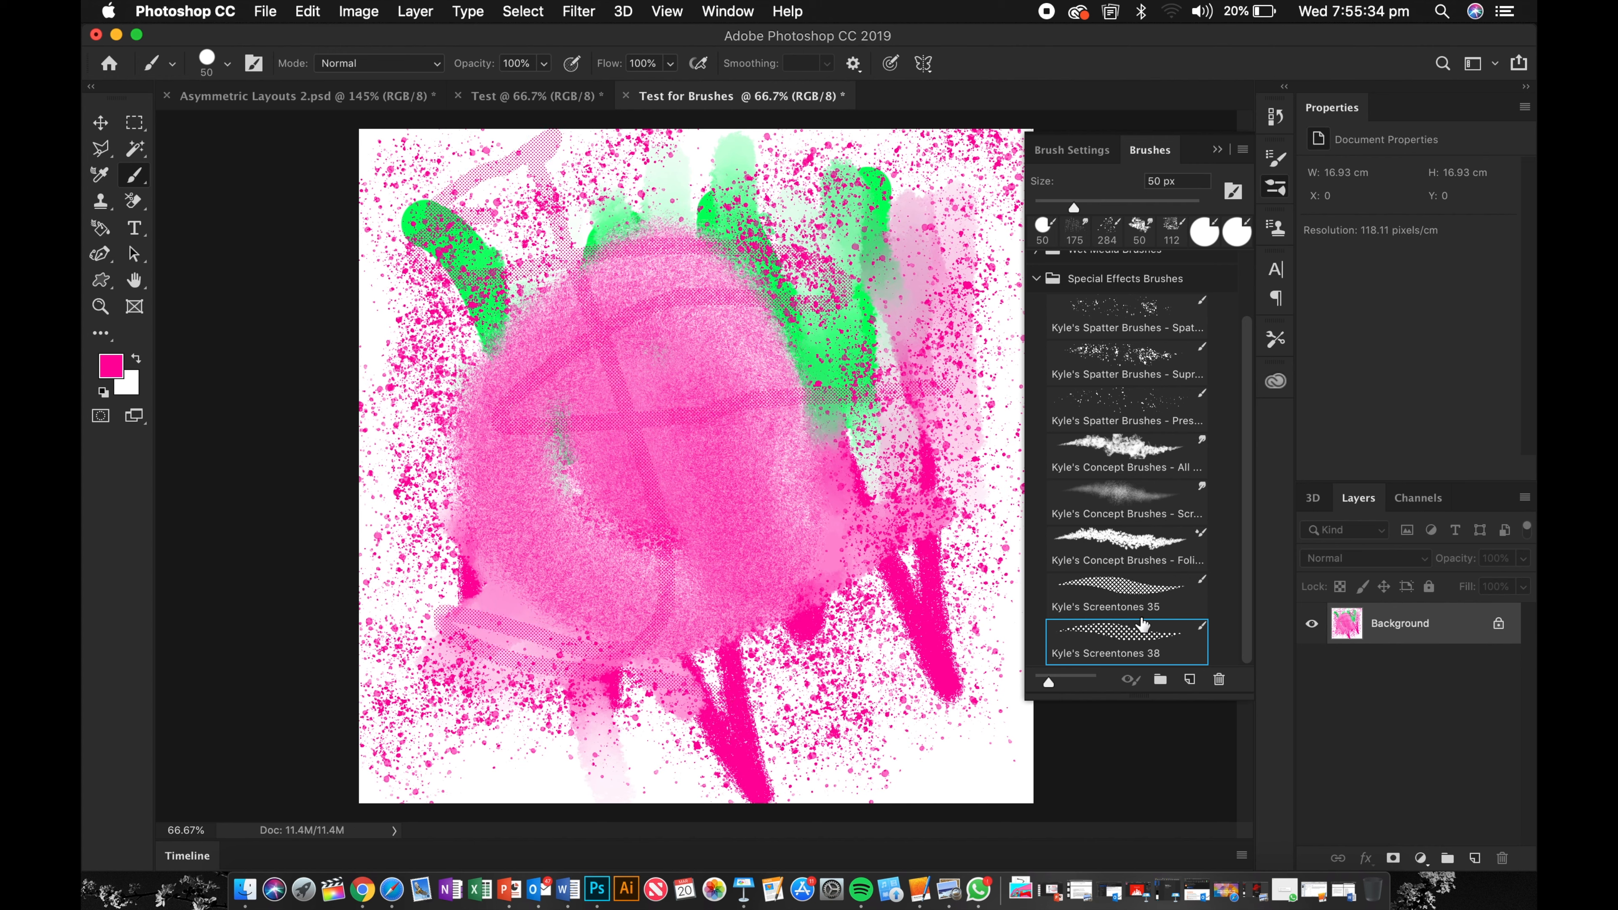
pyautogui.click(1145, 602)
pyautogui.moveTo(892, 624)
pyautogui.mouseDown()
pyautogui.moveTo(821, 545)
pyautogui.moveTo(982, 534)
pyautogui.moveTo(895, 690)
pyautogui.moveTo(742, 719)
pyautogui.moveTo(831, 447)
pyautogui.moveTo(744, 626)
pyautogui.moveTo(719, 732)
pyautogui.moveTo(664, 724)
pyautogui.moveTo(936, 755)
pyautogui.mouseUp()
# Step: Select the Kyle's Concept Brushes - Foliage brush and paint a broad stroke over the canvas
pyautogui.click(1139, 550)
pyautogui.moveTo(892, 663)
pyautogui.mouseDown()
pyautogui.moveTo(849, 562)
pyautogui.moveTo(916, 383)
pyautogui.moveTo(963, 350)
pyautogui.moveTo(867, 189)
pyautogui.moveTo(751, 189)
pyautogui.moveTo(663, 236)
pyautogui.moveTo(544, 243)
pyautogui.moveTo(474, 233)
pyautogui.moveTo(487, 147)
pyautogui.moveTo(424, 409)
pyautogui.moveTo(435, 529)
pyautogui.moveTo(674, 319)
pyautogui.moveTo(428, 526)
pyautogui.moveTo(754, 481)
pyautogui.mouseUp()
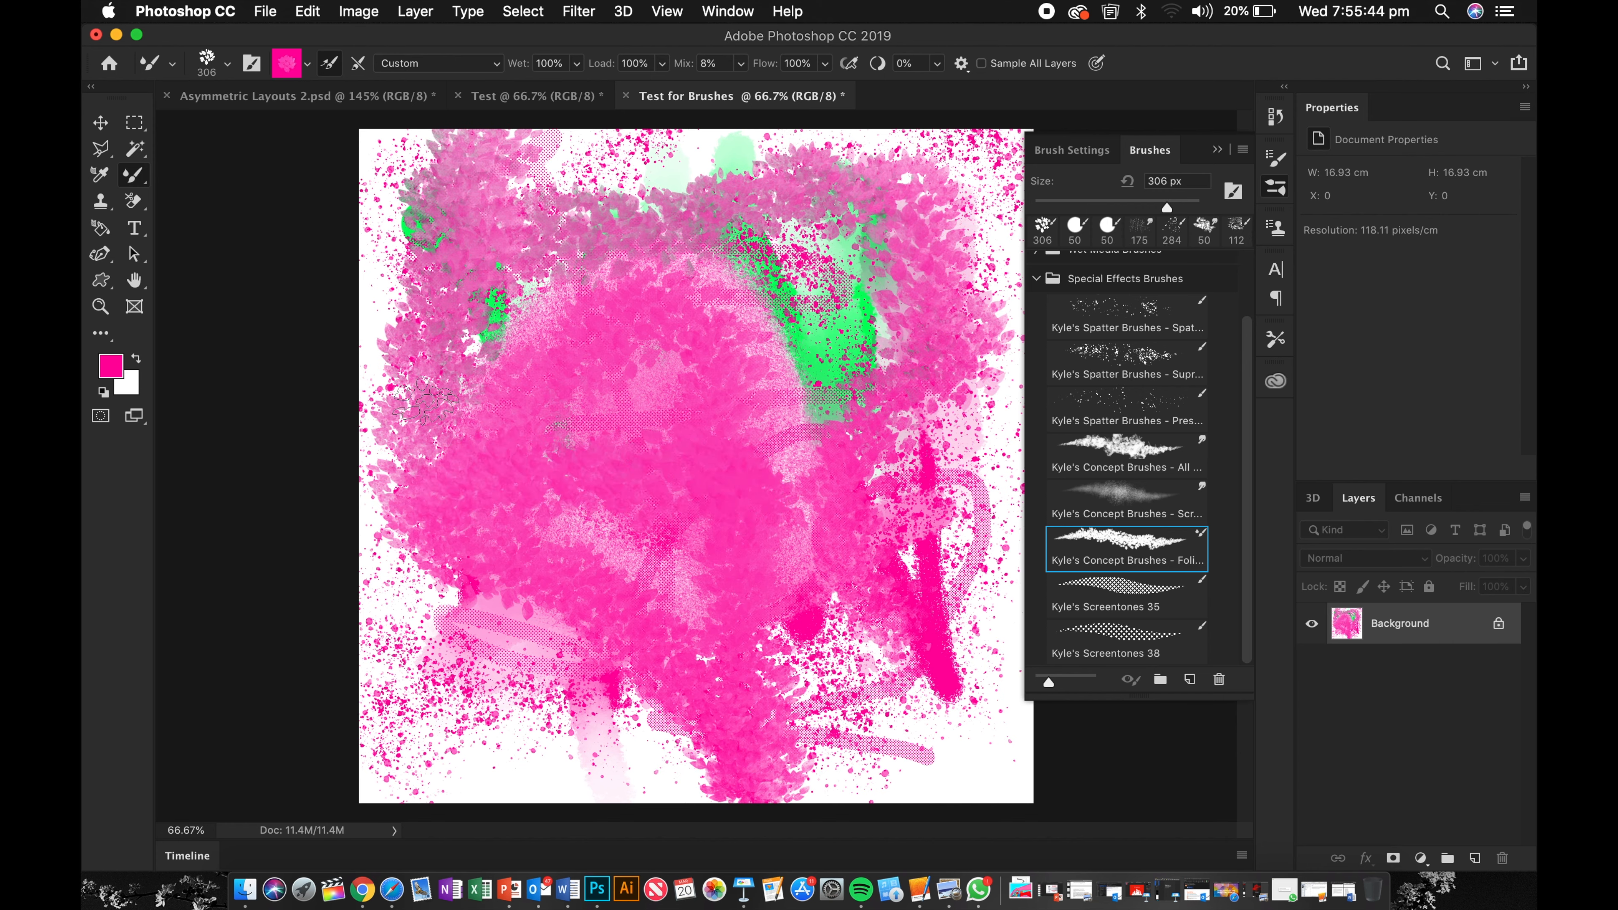
# Step: Undo all the previous brush strokes to clear the test canvas
pyautogui.press('super+z')
pyautogui.press('super+z')
pyautogui.press('super+z')
pyautogui.press('super+z')
pyautogui.press('super+z')
pyautogui.press('super+z')
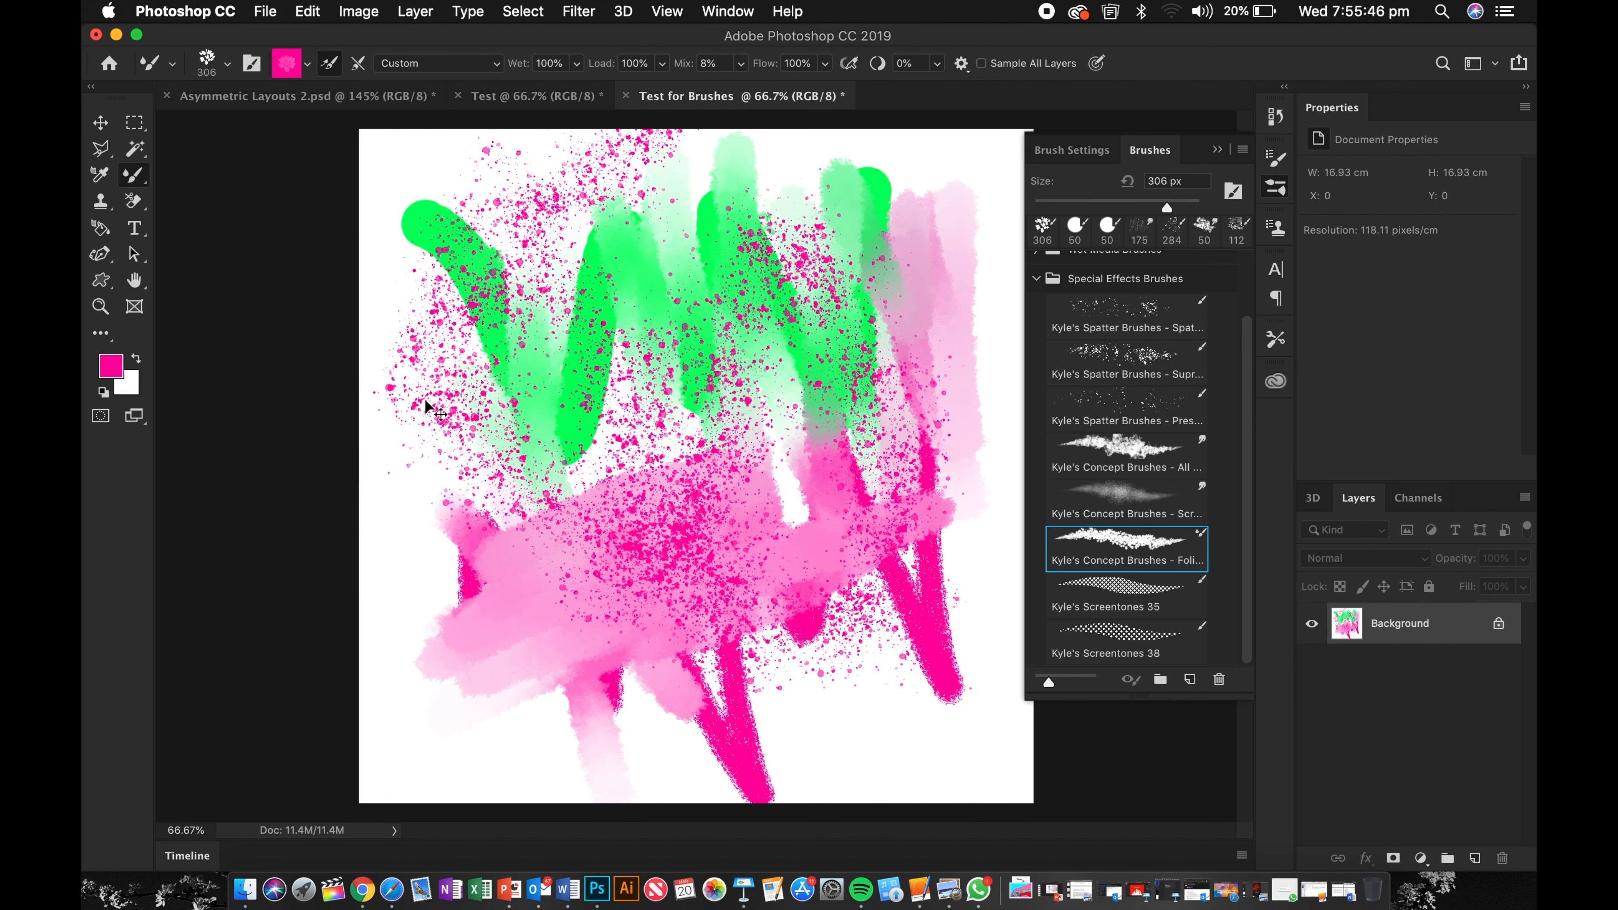
pyautogui.press('super+z')
pyautogui.press('super+z')
pyautogui.press('super+z')
pyautogui.press('super+z')
pyautogui.press('super+z')
pyautogui.press('super+z')
pyautogui.press('super+z')
pyautogui.press('super+z')
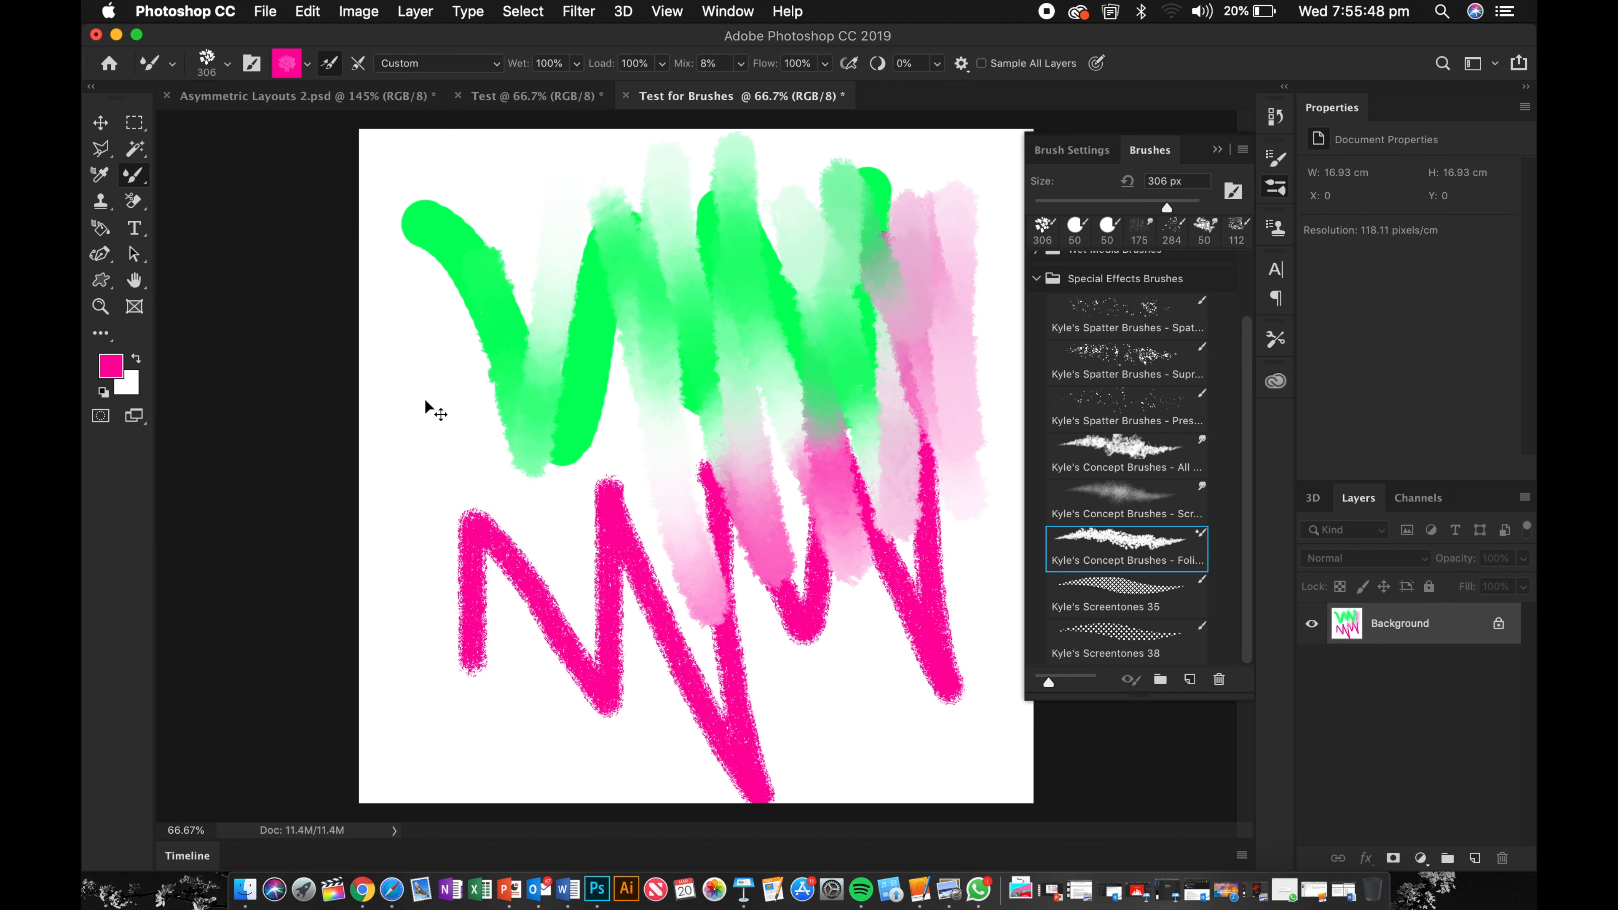
# Step: Load the mixer brush with the solid ff00a2 pink colour and close the Brushes panel
pyautogui.click(285, 63)
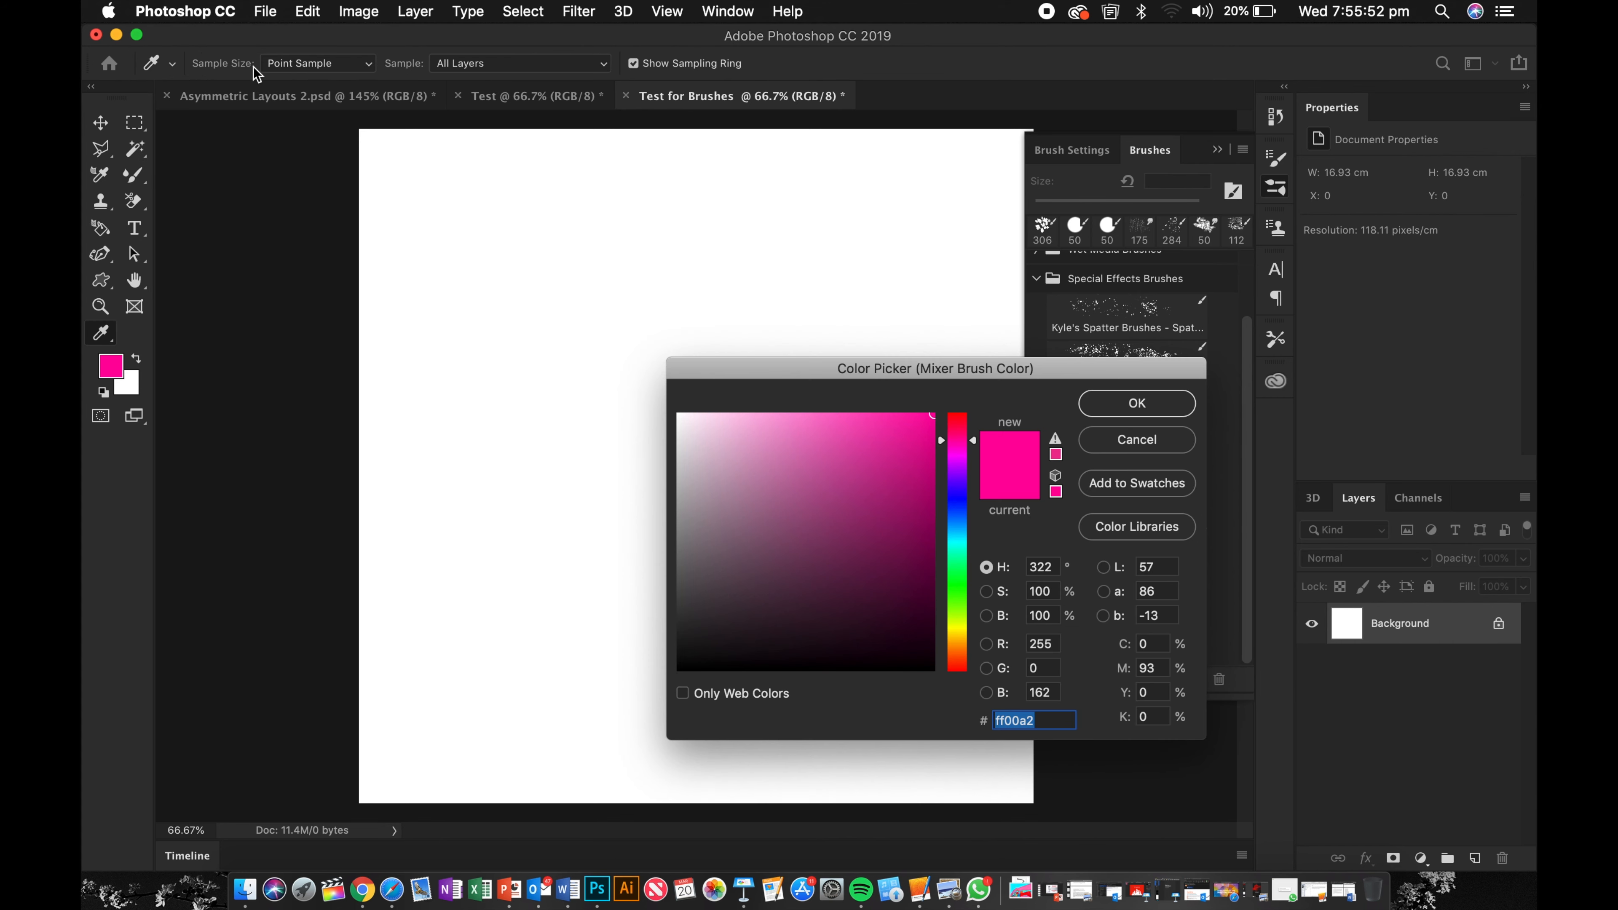
pyautogui.click(1137, 404)
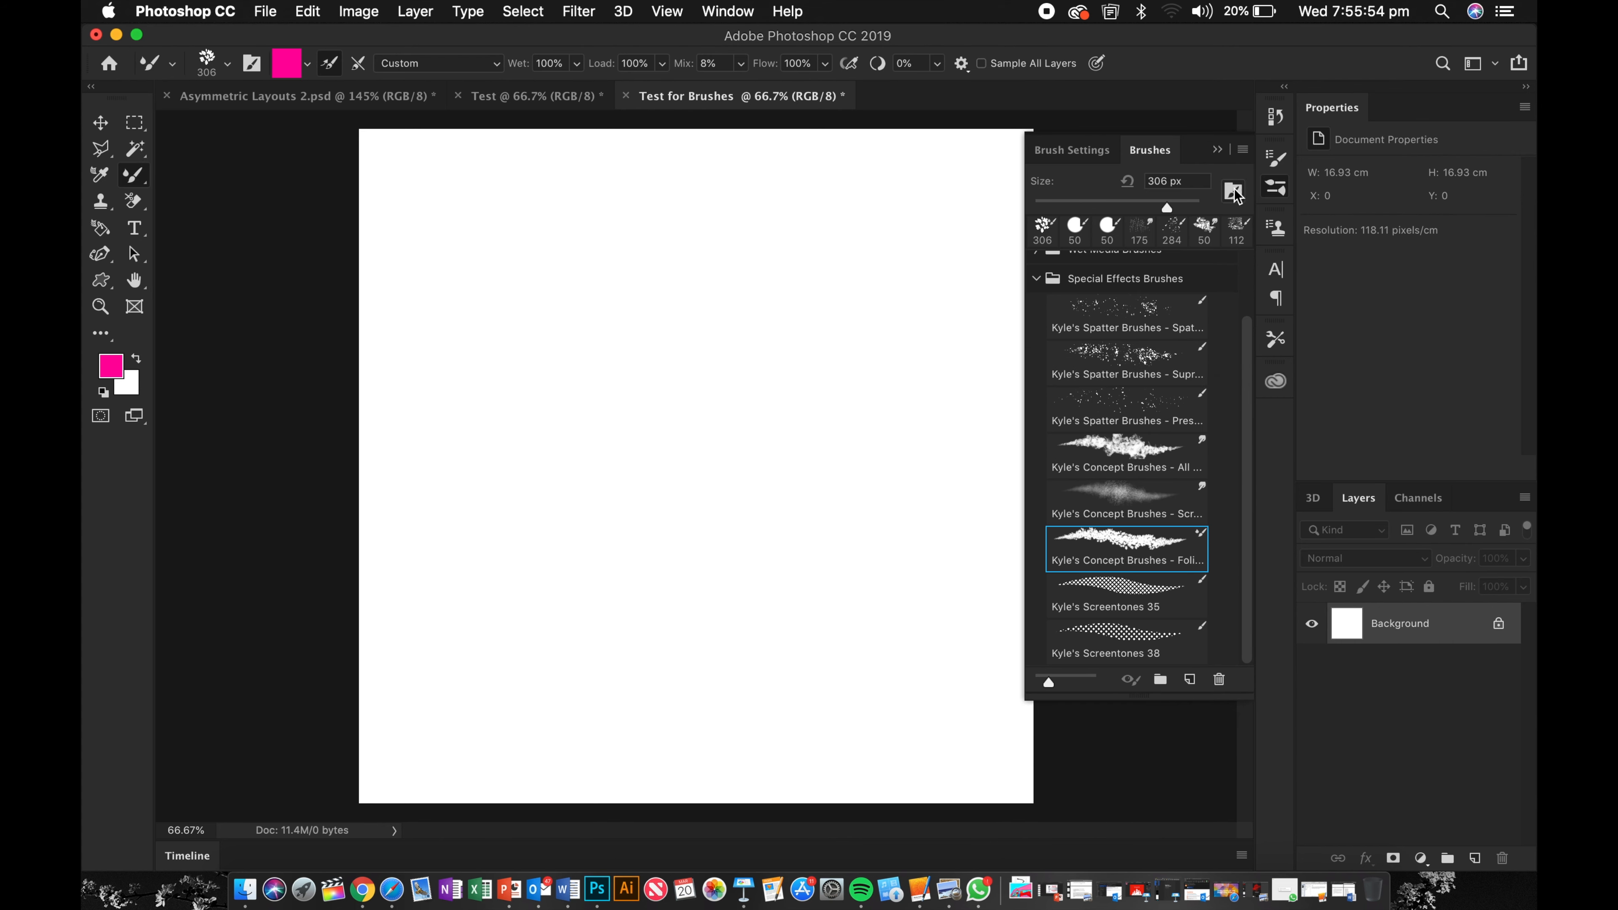
pyautogui.click(1217, 150)
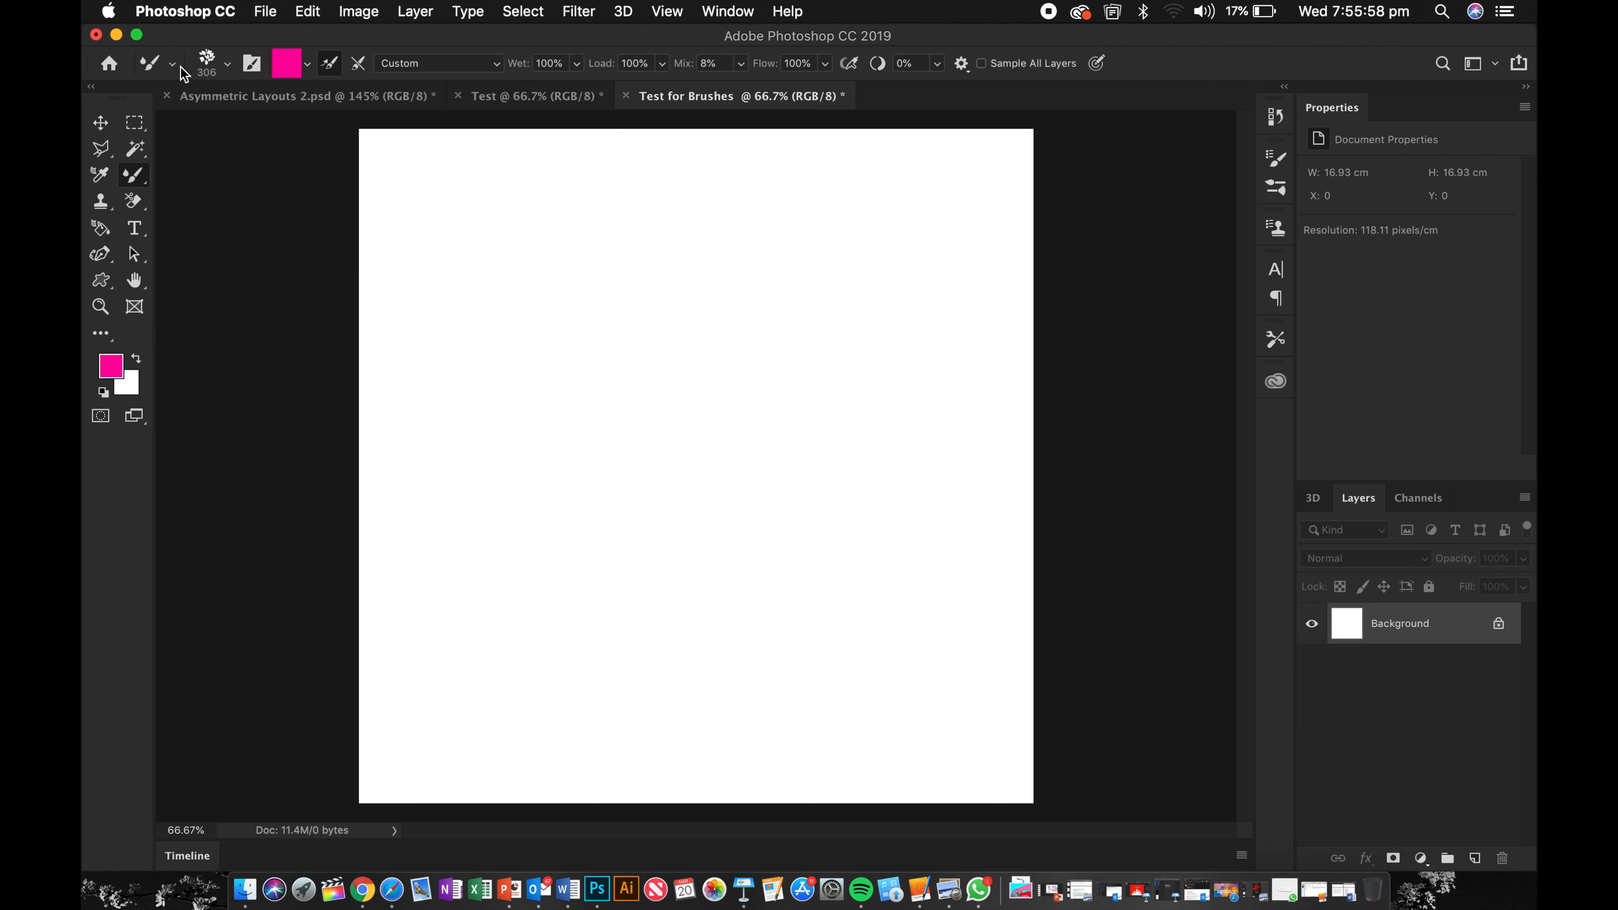
# Step: Resize the brush, paint a zigzag stroke at the upper left, and undo the oversized leaf stamps
pyautogui.click(227, 65)
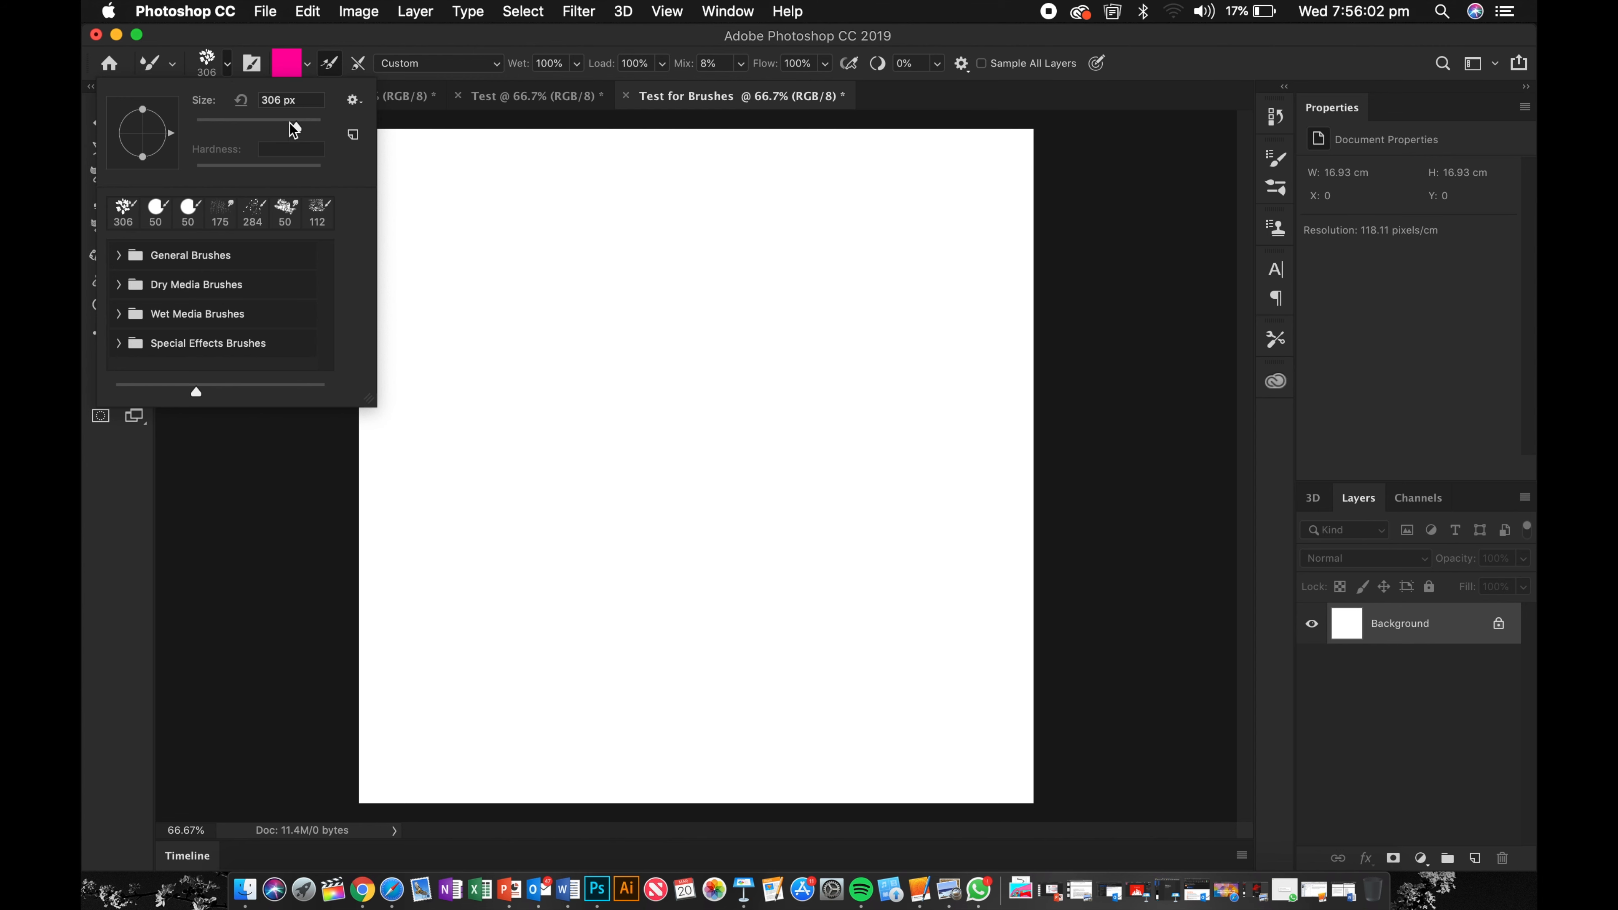
pyautogui.moveTo(290, 123)
pyautogui.mouseDown()
pyautogui.moveTo(307, 123)
pyautogui.moveTo(222, 125)
pyautogui.mouseUp()
pyautogui.click(437, 192)
pyautogui.moveTo(451, 198); pyautogui.dragTo(653, 494)
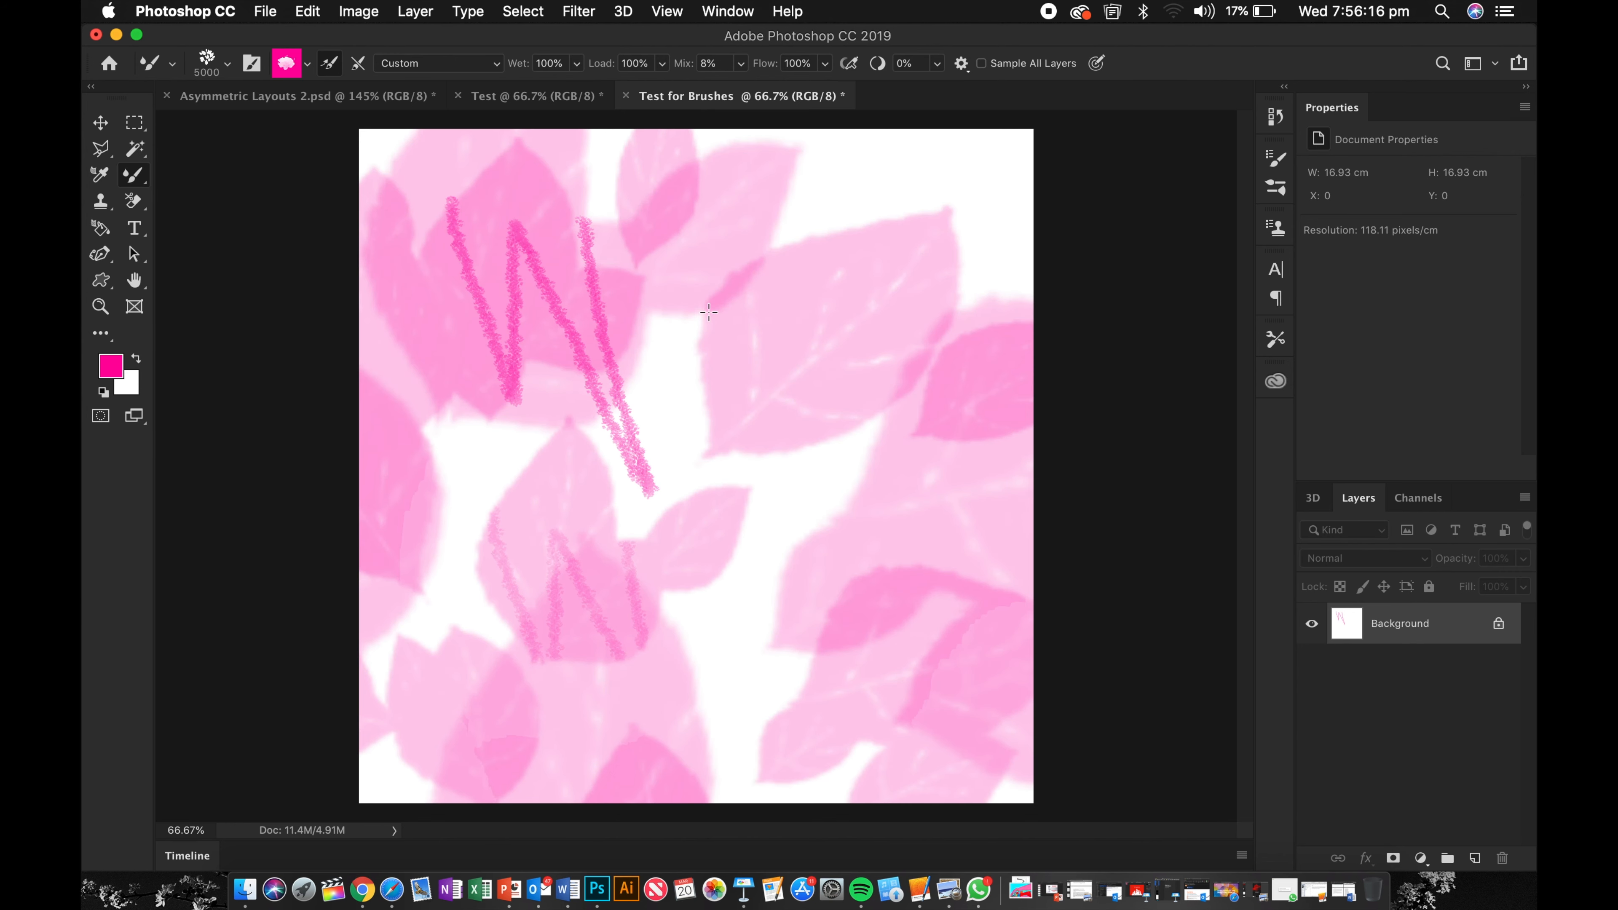
pyautogui.press('super+z')
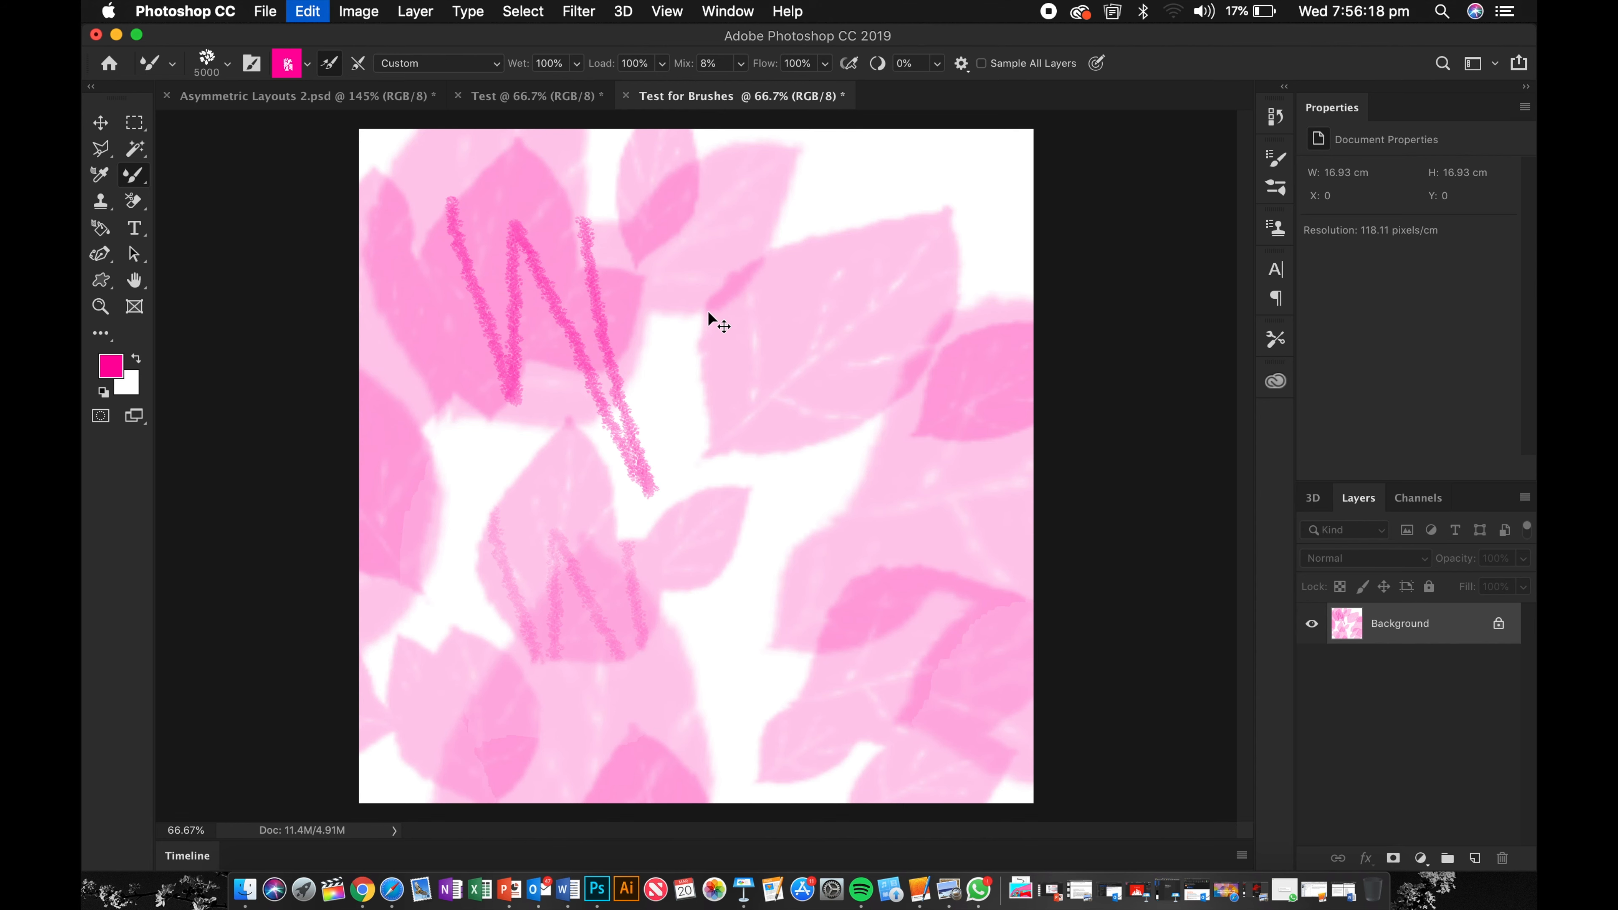
pyautogui.press('super+z')
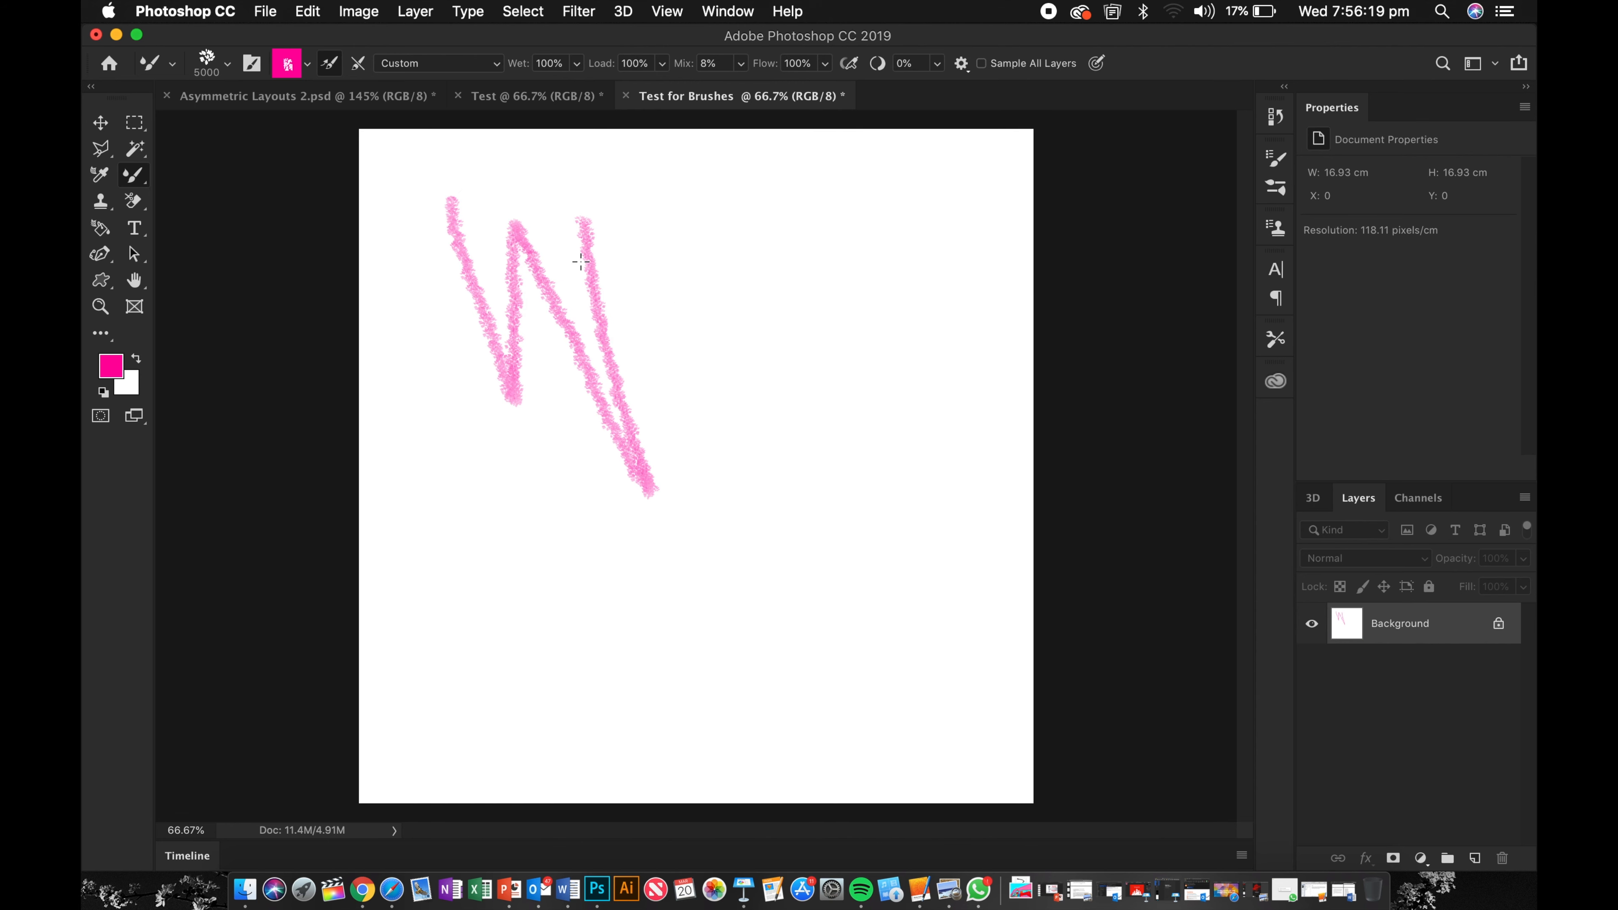
# Step: Set the brush size to 100 px and paint two crossing foliage strokes over the zigzag
pyautogui.click(227, 62)
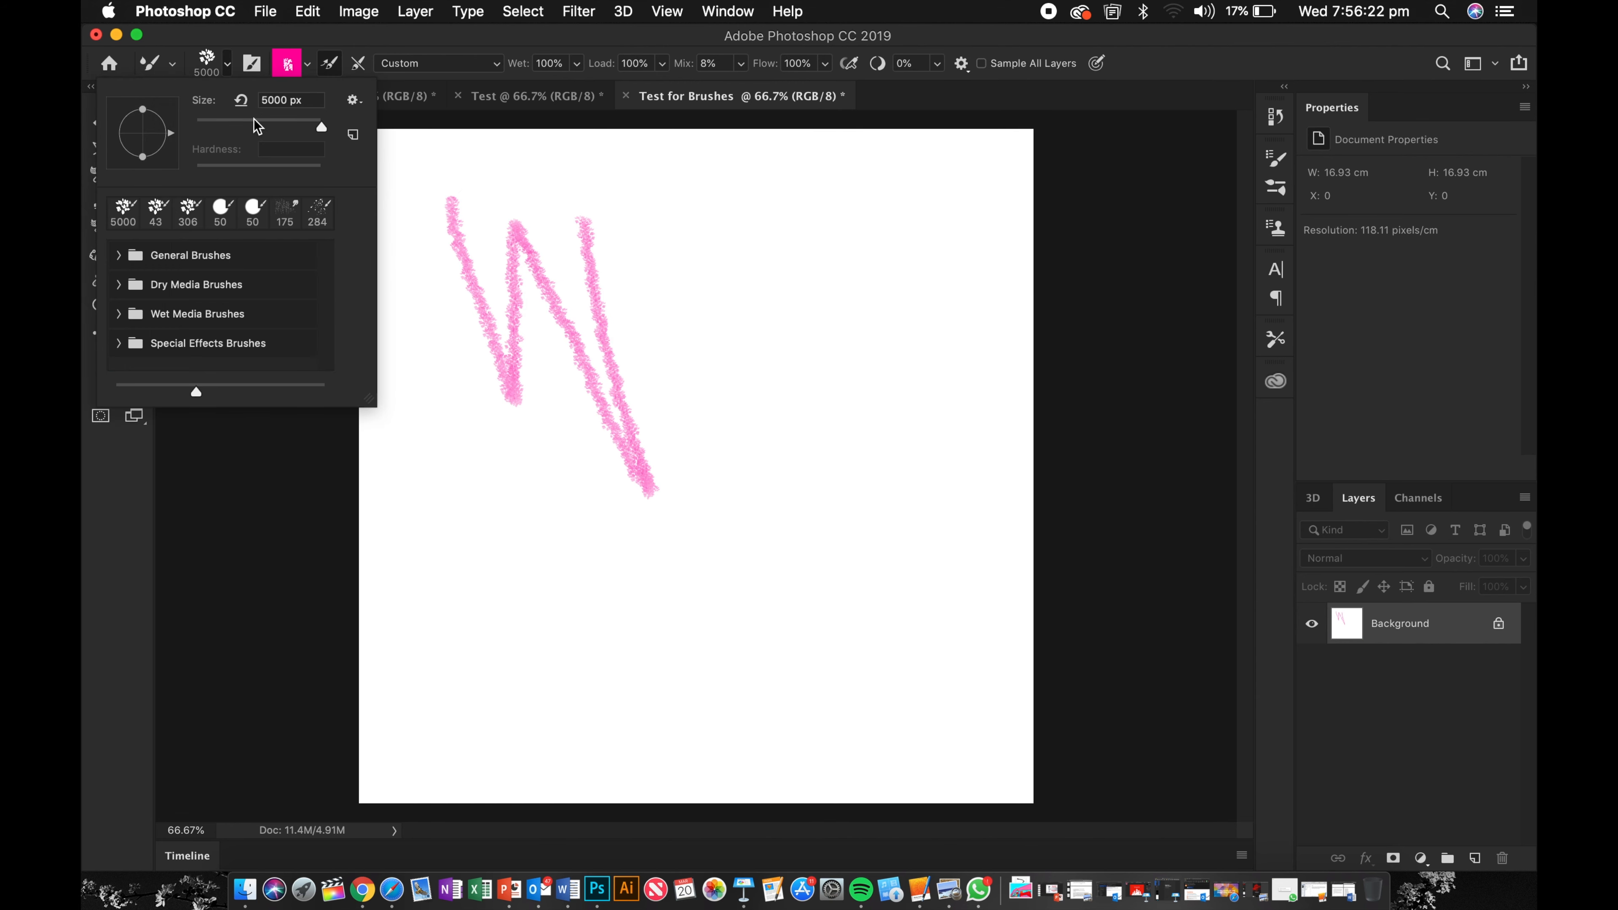
pyautogui.click(583, 523)
pyautogui.moveTo(584, 523)
pyautogui.mouseDown()
pyautogui.moveTo(714, 598)
pyautogui.moveTo(653, 268)
pyautogui.moveTo(872, 591)
pyautogui.moveTo(790, 288)
pyautogui.mouseUp()
pyautogui.moveTo(700, 375)
pyautogui.mouseDown()
pyautogui.moveTo(688, 383)
pyautogui.moveTo(882, 373)
pyautogui.mouseUp()
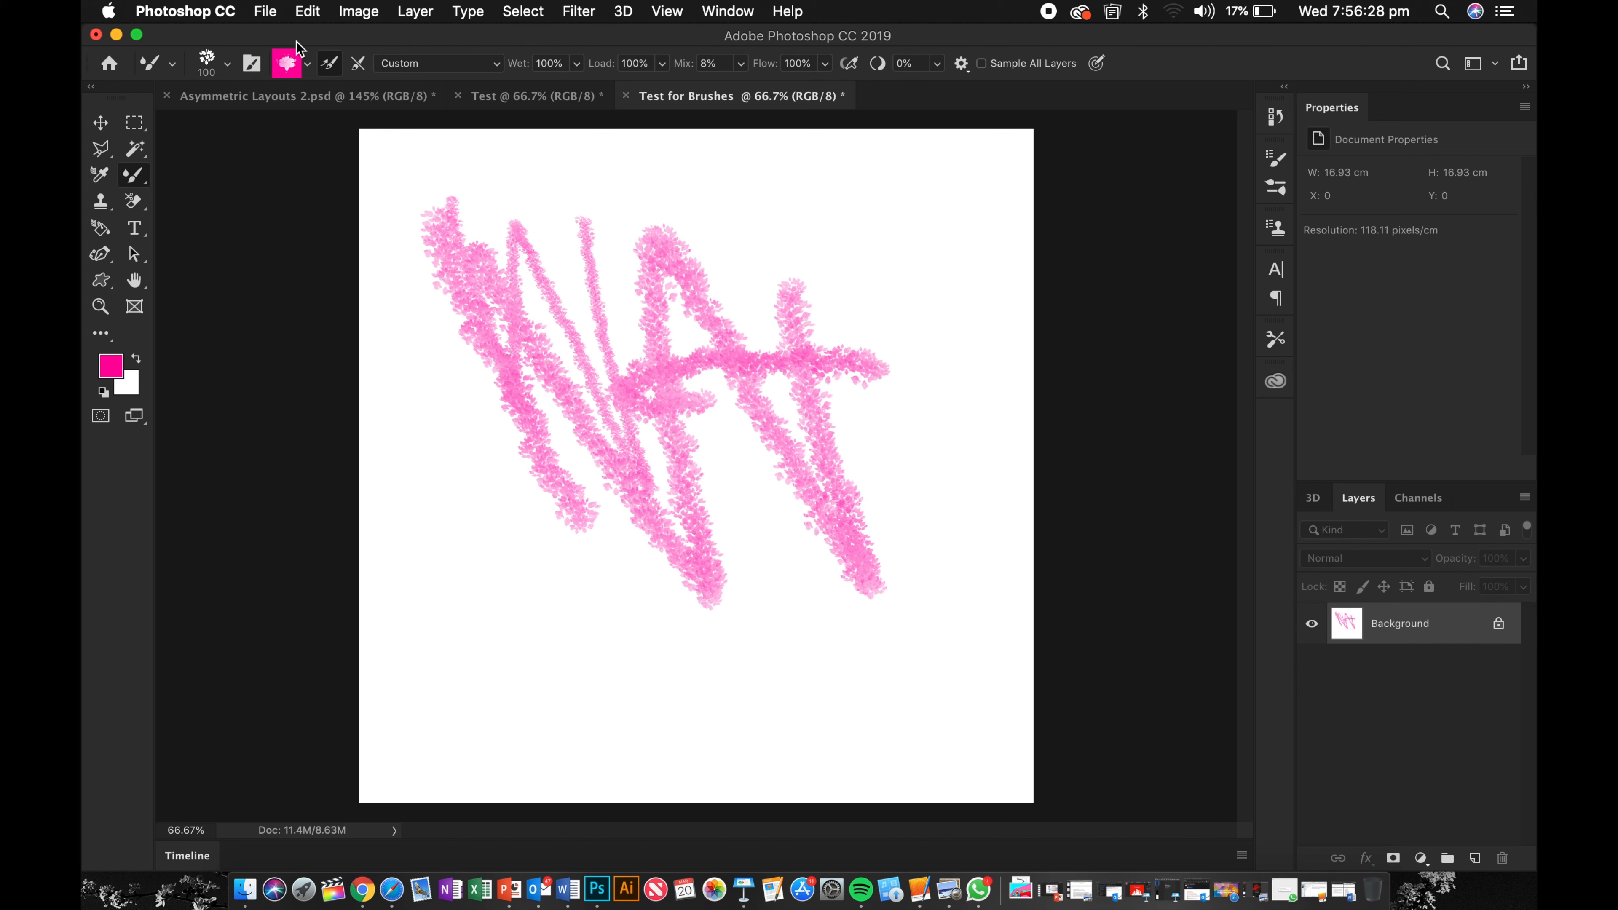
# Step: Select the Hard Round brush from General Brushes and paint two long strokes across the canvas
pyautogui.click(228, 66)
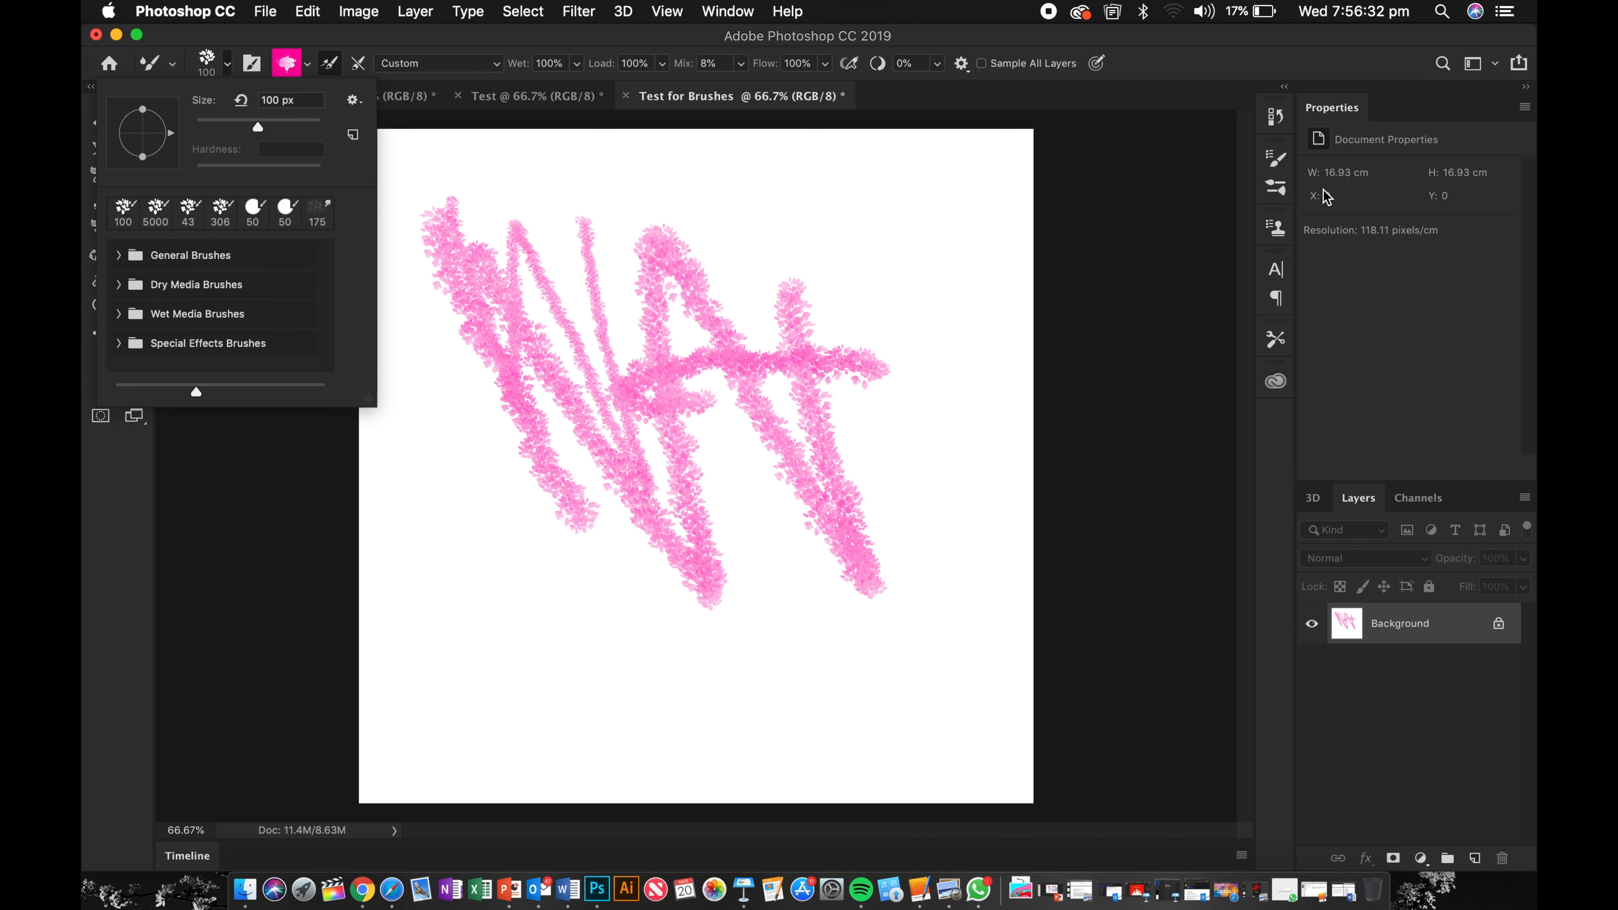
pyautogui.click(1283, 199)
pyautogui.click(1278, 188)
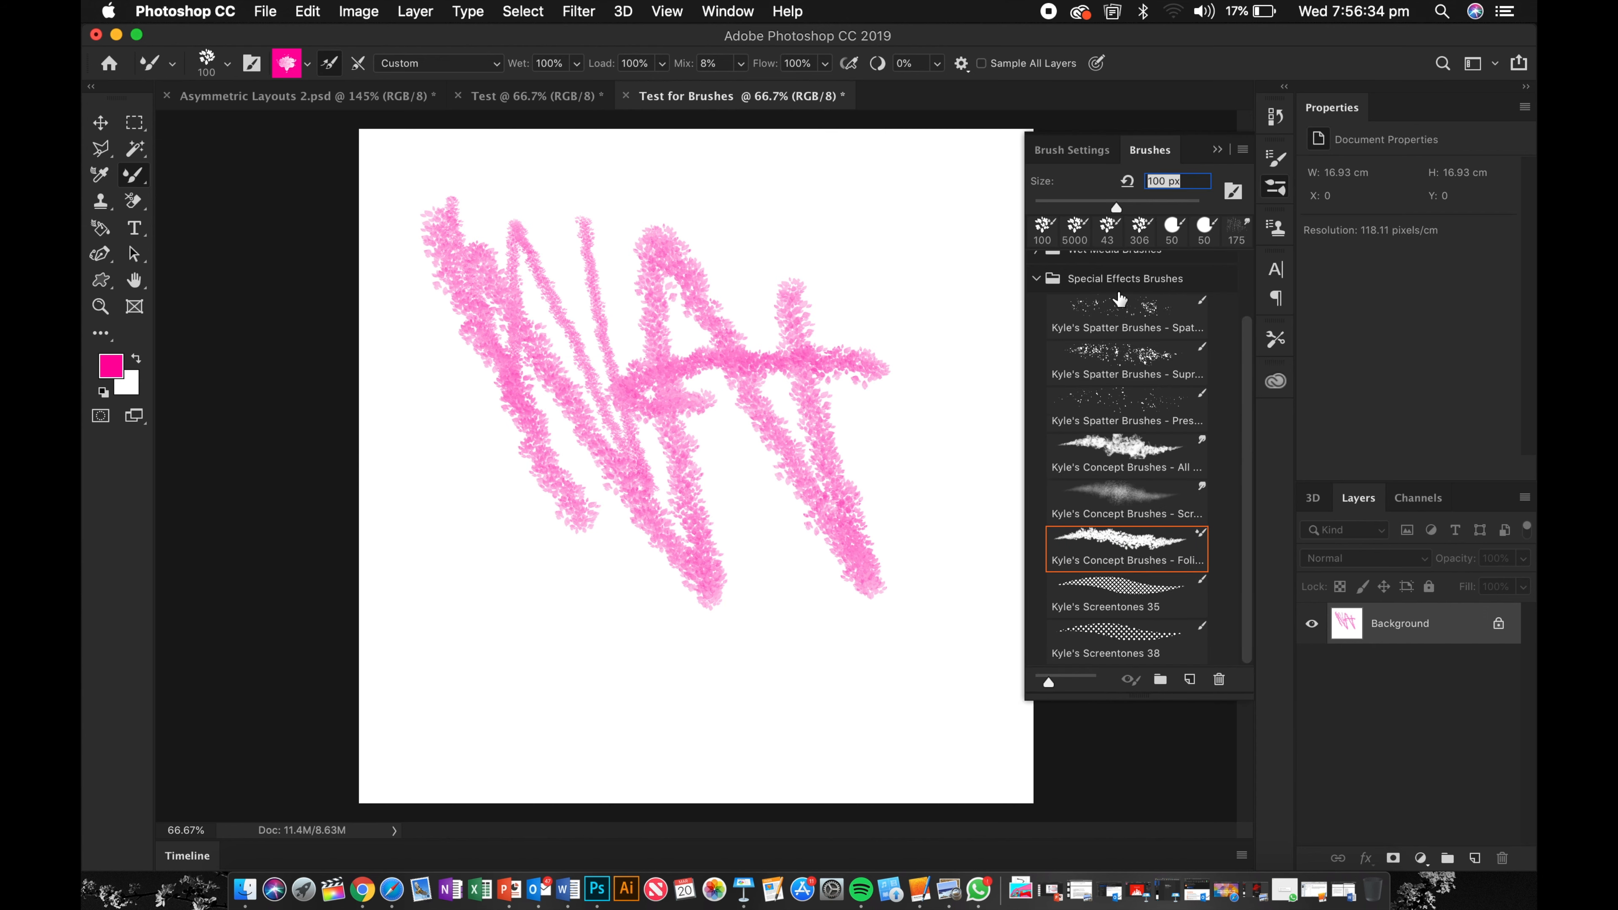
pyautogui.scroll(3, 1119, 297)
pyautogui.click(1045, 271)
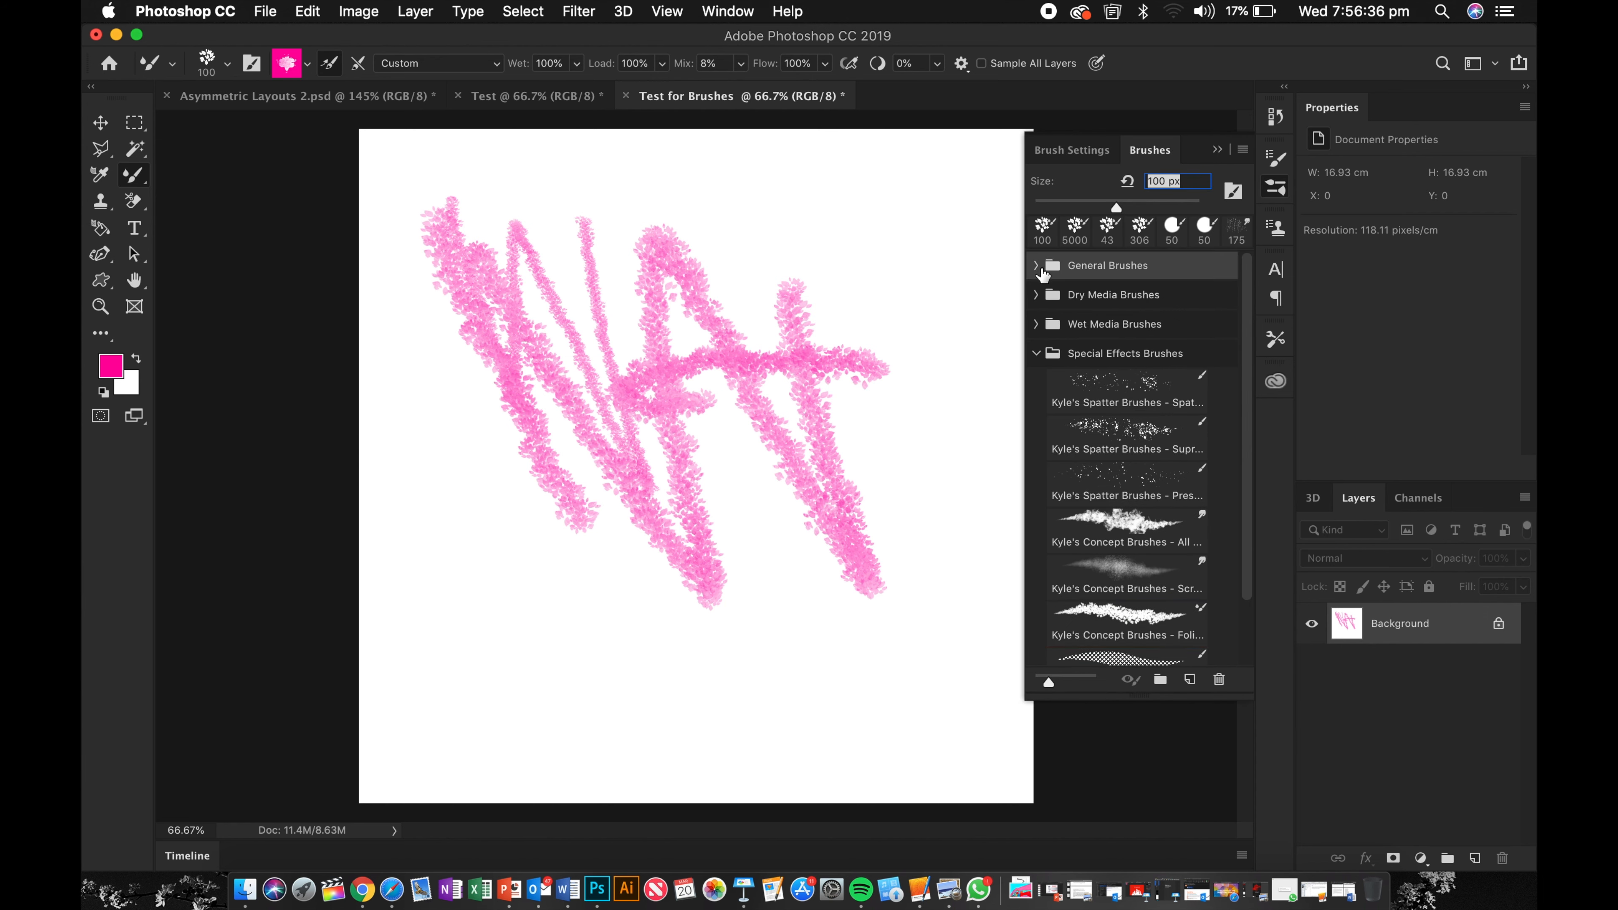
pyautogui.click(1041, 270)
pyautogui.click(1067, 322)
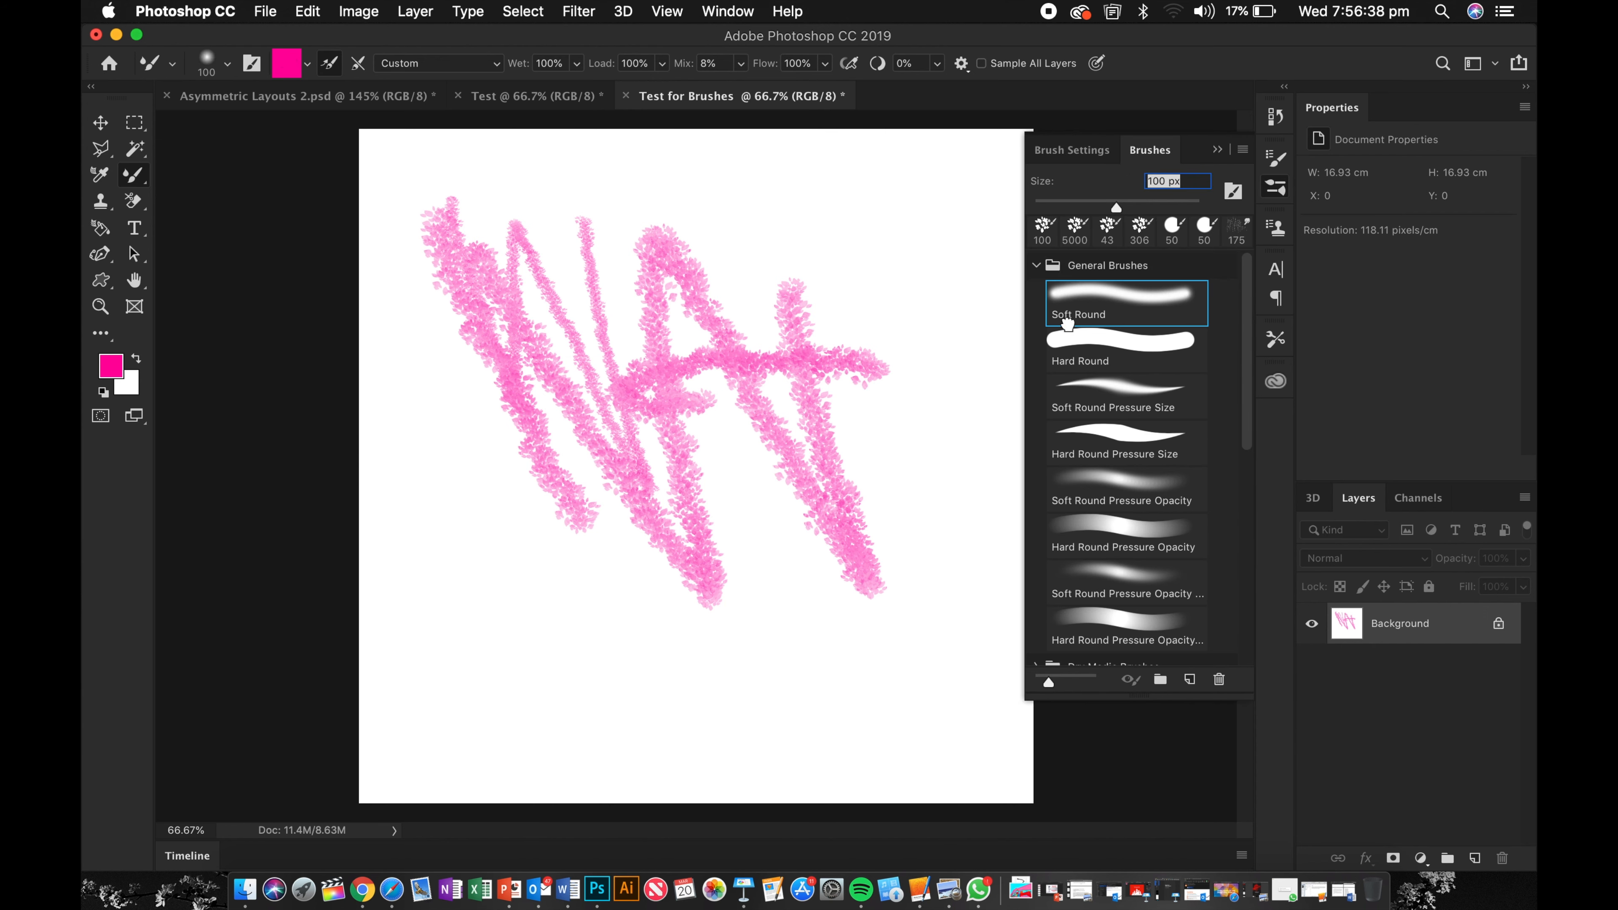
pyautogui.click(1070, 344)
pyautogui.moveTo(834, 264)
pyautogui.mouseDown()
pyautogui.moveTo(853, 333)
pyautogui.moveTo(867, 264)
pyautogui.moveTo(962, 556)
pyautogui.mouseUp()
pyautogui.moveTo(971, 614)
pyautogui.mouseDown()
pyautogui.moveTo(640, 271)
pyautogui.moveTo(528, 513)
pyautogui.moveTo(759, 514)
pyautogui.mouseUp()
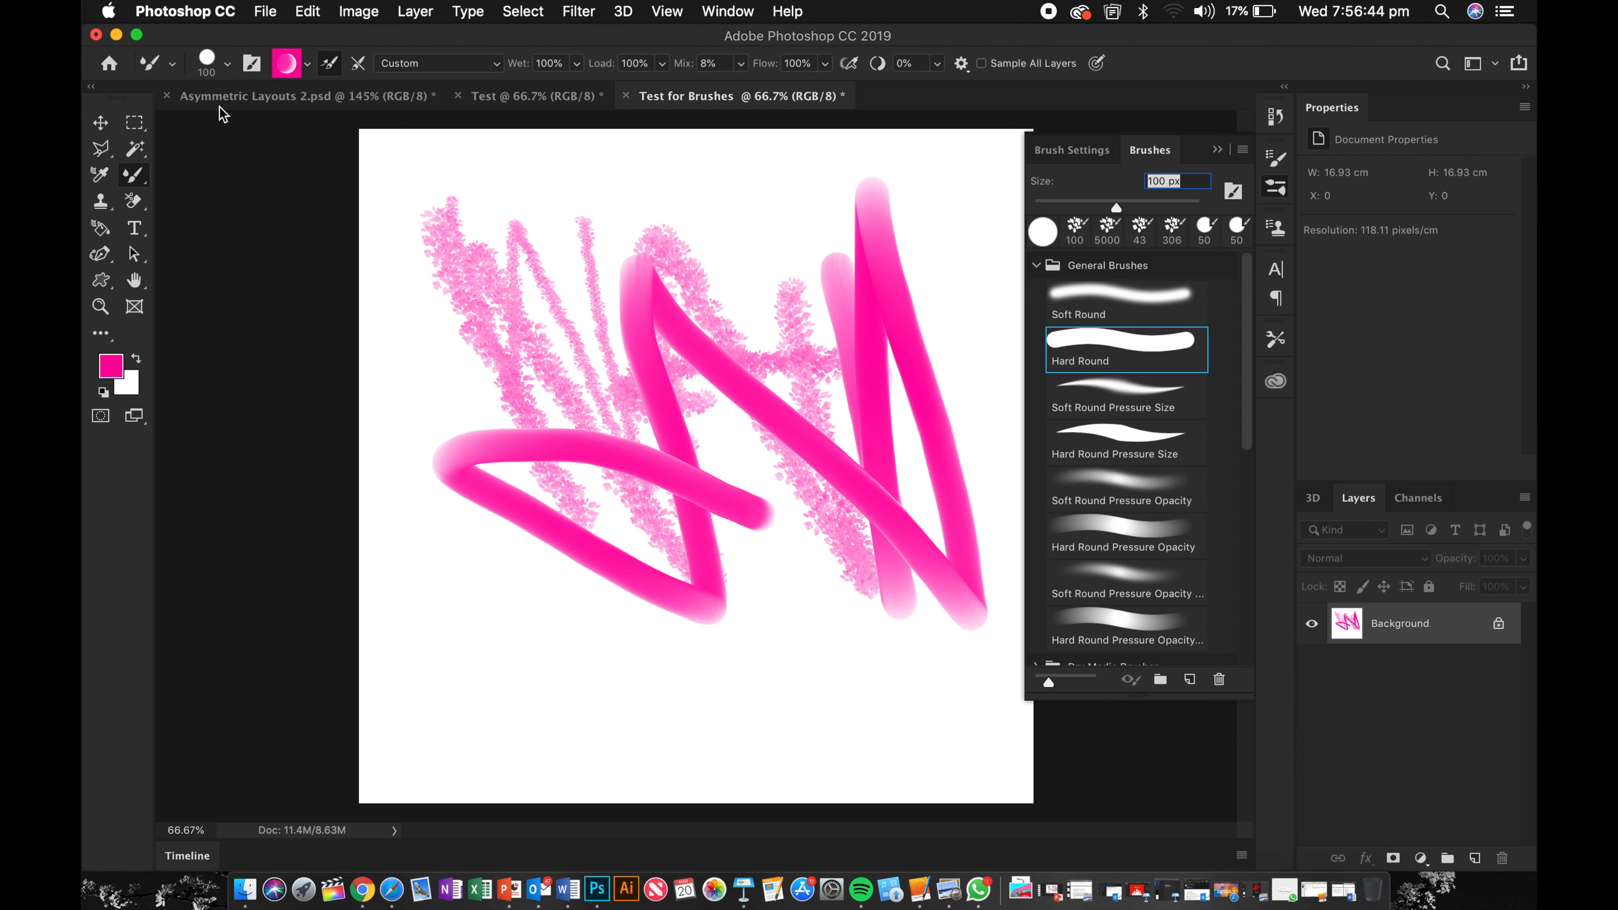
# Step: Set the brush hardness to 0% and paint a soft stroke at the upper left
pyautogui.click(227, 64)
pyautogui.moveTo(320, 173); pyautogui.dragTo(224, 172)
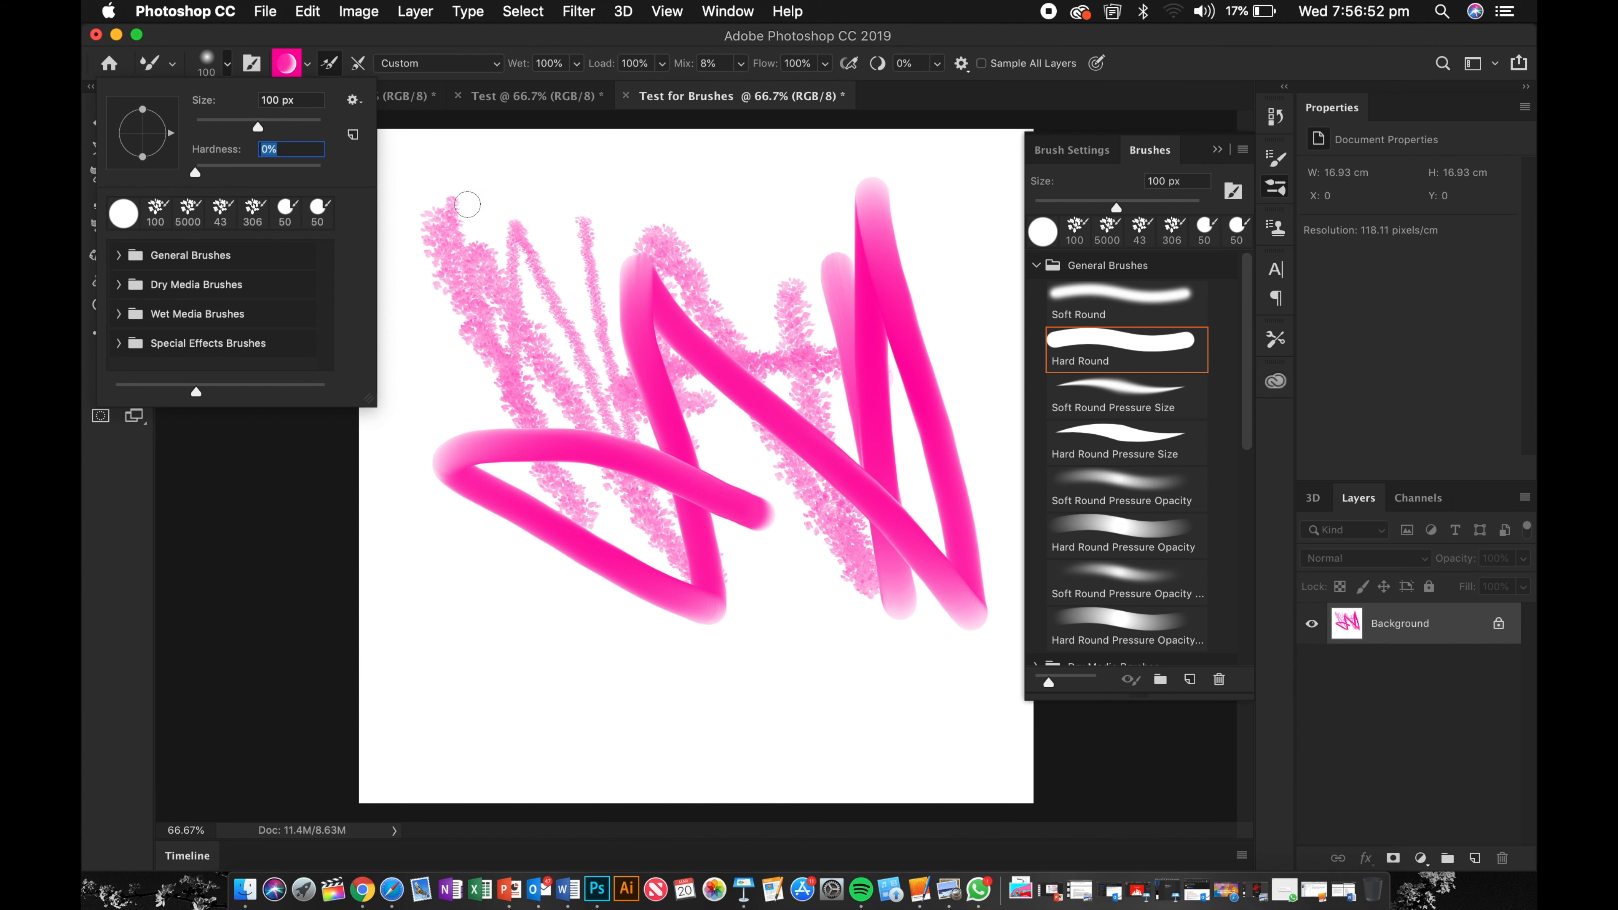
pyautogui.moveTo(467, 204)
pyautogui.mouseDown()
pyautogui.moveTo(490, 348)
pyautogui.moveTo(425, 465)
pyautogui.moveTo(471, 625)
pyautogui.moveTo(502, 481)
pyautogui.moveTo(550, 379)
pyautogui.moveTo(583, 541)
pyautogui.moveTo(638, 424)
pyautogui.moveTo(540, 268)
pyautogui.moveTo(753, 553)
pyautogui.moveTo(783, 317)
pyautogui.moveTo(584, 222)
pyautogui.moveTo(797, 269)
pyautogui.moveTo(842, 130)
pyautogui.moveTo(687, 234)
pyautogui.moveTo(663, 435)
pyautogui.moveTo(513, 298)
pyautogui.moveTo(819, 558)
pyautogui.moveTo(842, 334)
pyautogui.moveTo(764, 568)
pyautogui.moveTo(490, 635)
pyautogui.moveTo(656, 618)
pyautogui.moveTo(748, 581)
pyautogui.moveTo(515, 641)
pyautogui.moveTo(677, 564)
pyautogui.moveTo(656, 479)
pyautogui.moveTo(561, 604)
pyautogui.moveTo(389, 557)
pyautogui.moveTo(673, 446)
pyautogui.moveTo(371, 232)
pyautogui.moveTo(582, 237)
pyautogui.moveTo(375, 328)
pyautogui.moveTo(418, 223)
pyautogui.mouseUp()
# Step: Raise the brush hardness to 100% and paint two more strokes across the canvas
pyautogui.click(218, 65)
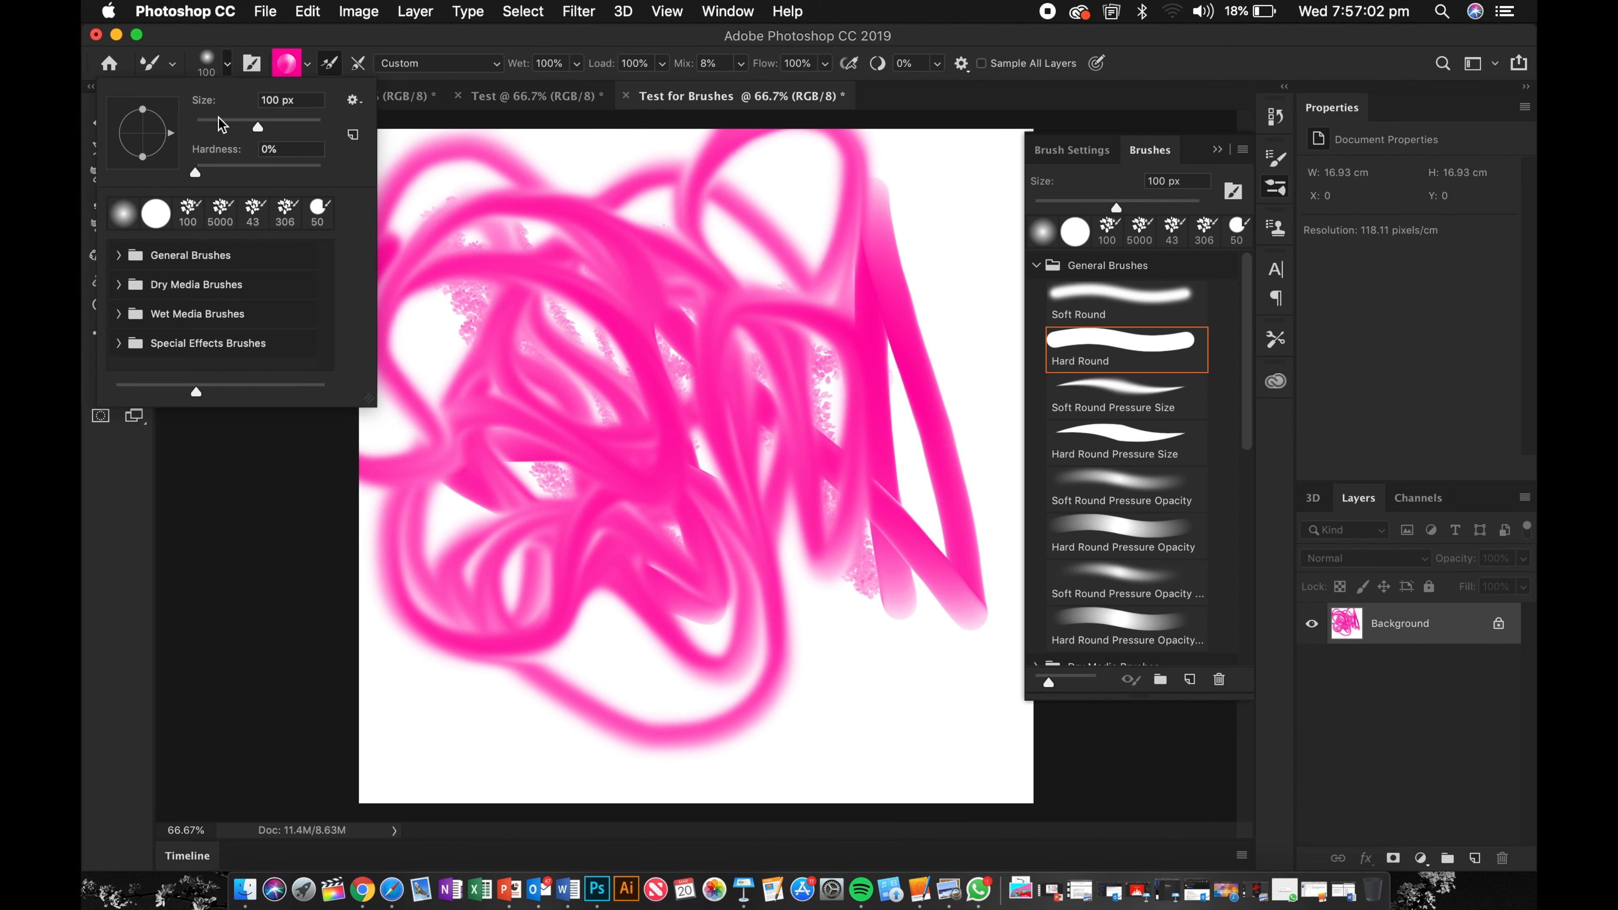
pyautogui.moveTo(199, 172); pyautogui.dragTo(324, 173)
pyautogui.moveTo(515, 332)
pyautogui.mouseDown()
pyautogui.moveTo(660, 734)
pyautogui.moveTo(908, 701)
pyautogui.moveTo(870, 555)
pyautogui.moveTo(911, 472)
pyautogui.moveTo(962, 471)
pyautogui.moveTo(920, 226)
pyautogui.mouseUp()
pyautogui.moveTo(654, 247)
pyautogui.mouseDown()
pyautogui.moveTo(562, 247)
pyautogui.moveTo(548, 500)
pyautogui.moveTo(498, 383)
pyautogui.moveTo(514, 567)
pyautogui.moveTo(301, 763)
pyautogui.moveTo(545, 792)
pyautogui.mouseUp()
# Step: Undo the four most recent Hard Round strokes
pyautogui.press('super+z')
pyautogui.press('super+z')
pyautogui.press('super+z')
pyautogui.press('super+z')
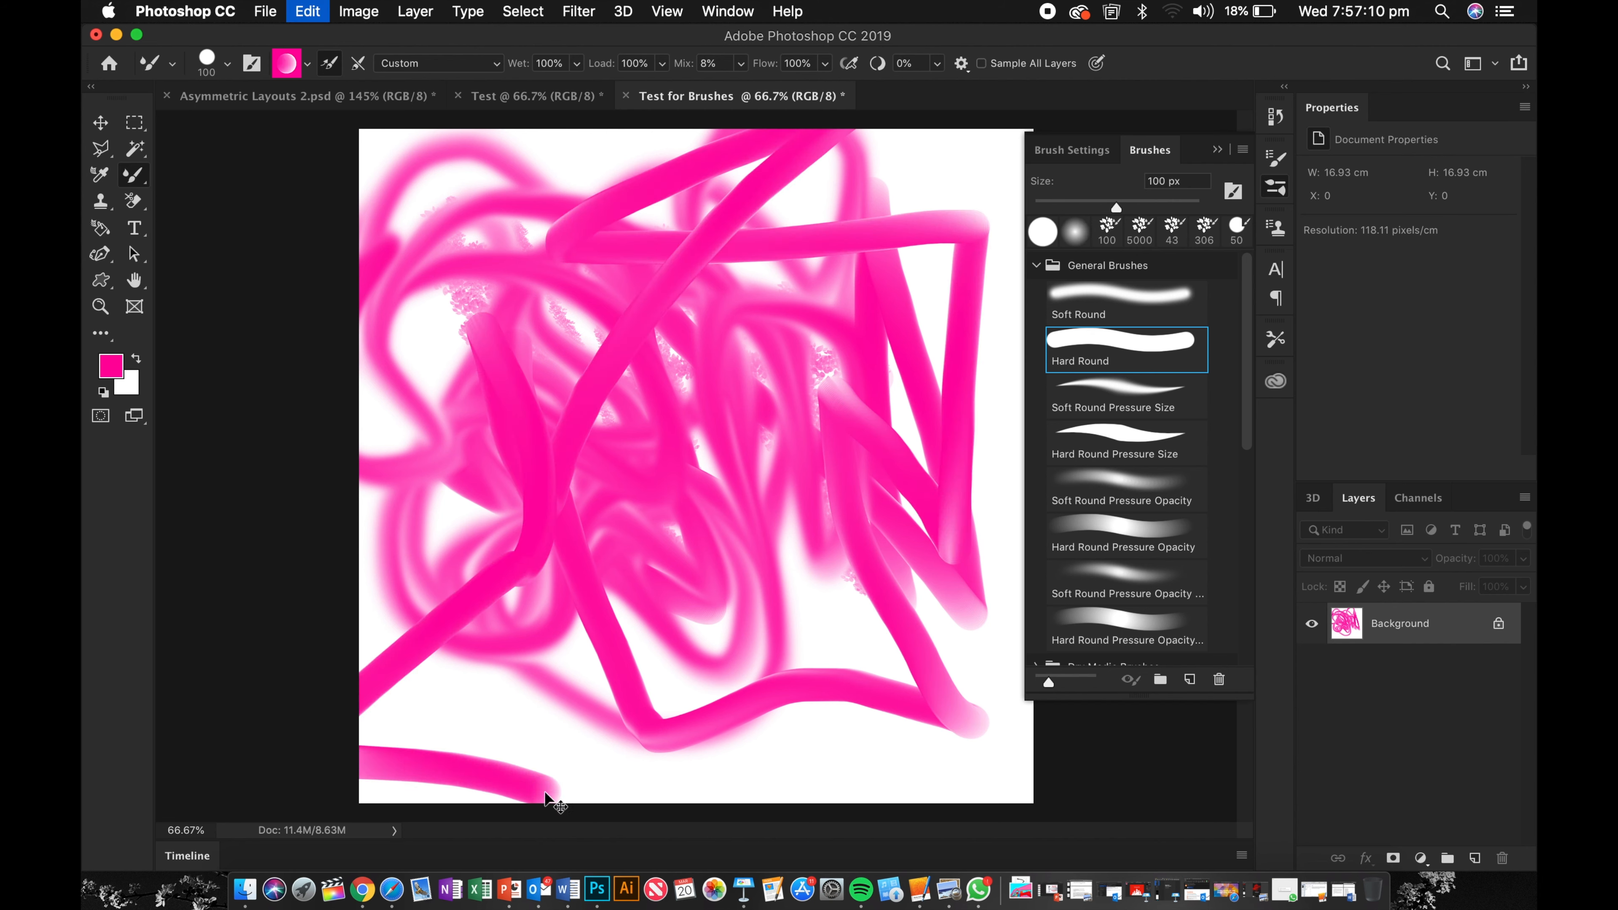
pyautogui.press('super+z')
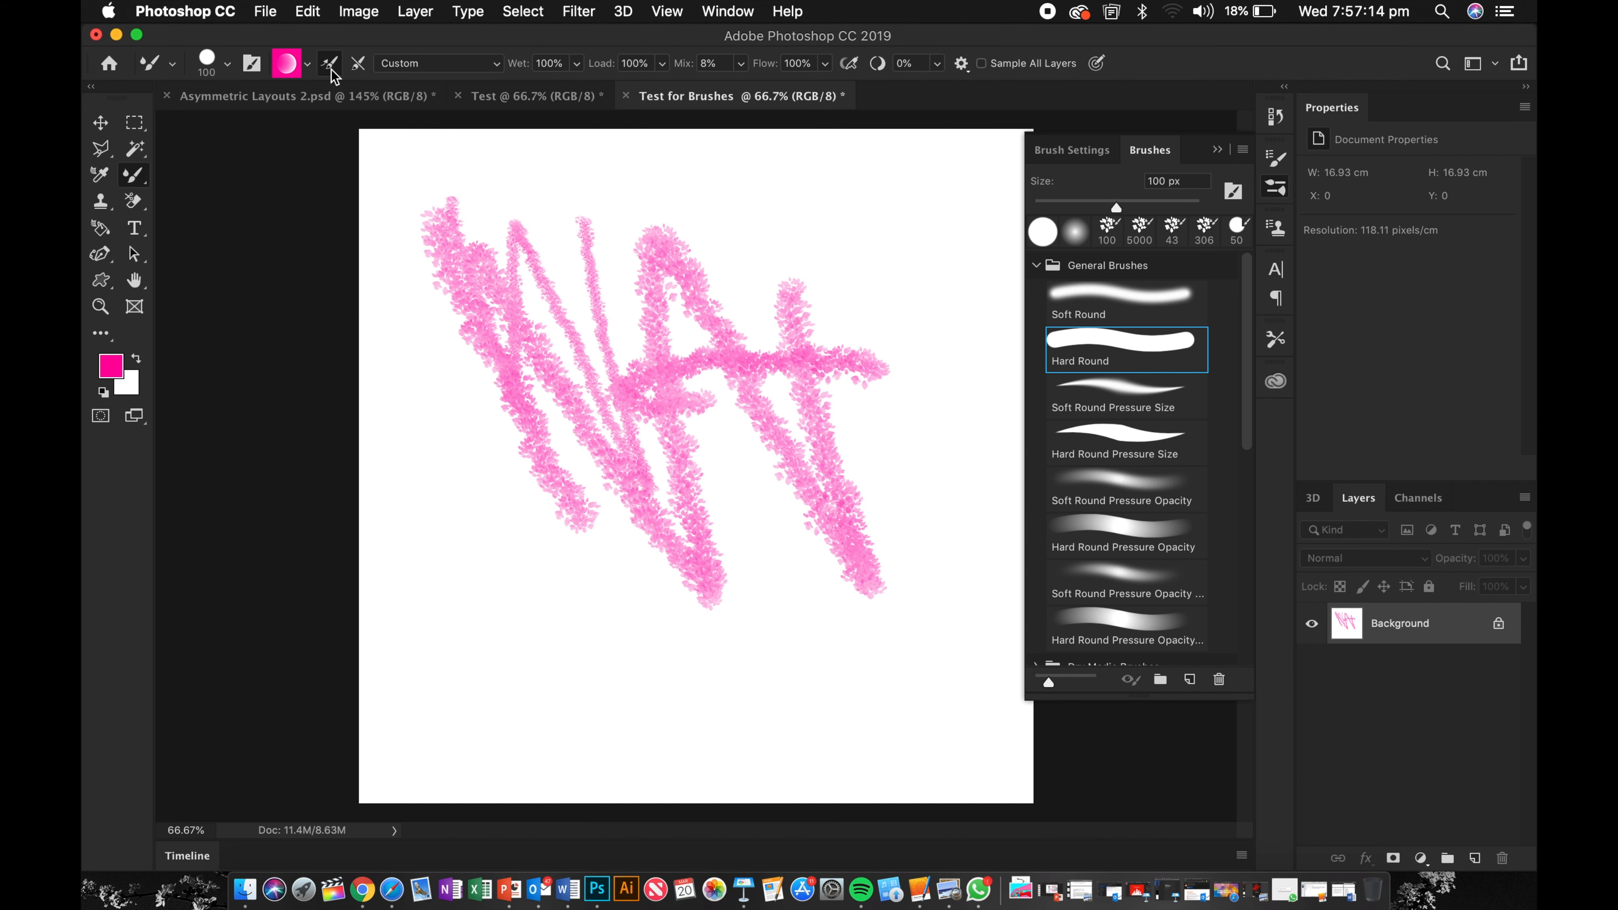
# Step: Pick the hard round 123 px brush tip in Brush Settings and close the panel
pyautogui.click(439, 64)
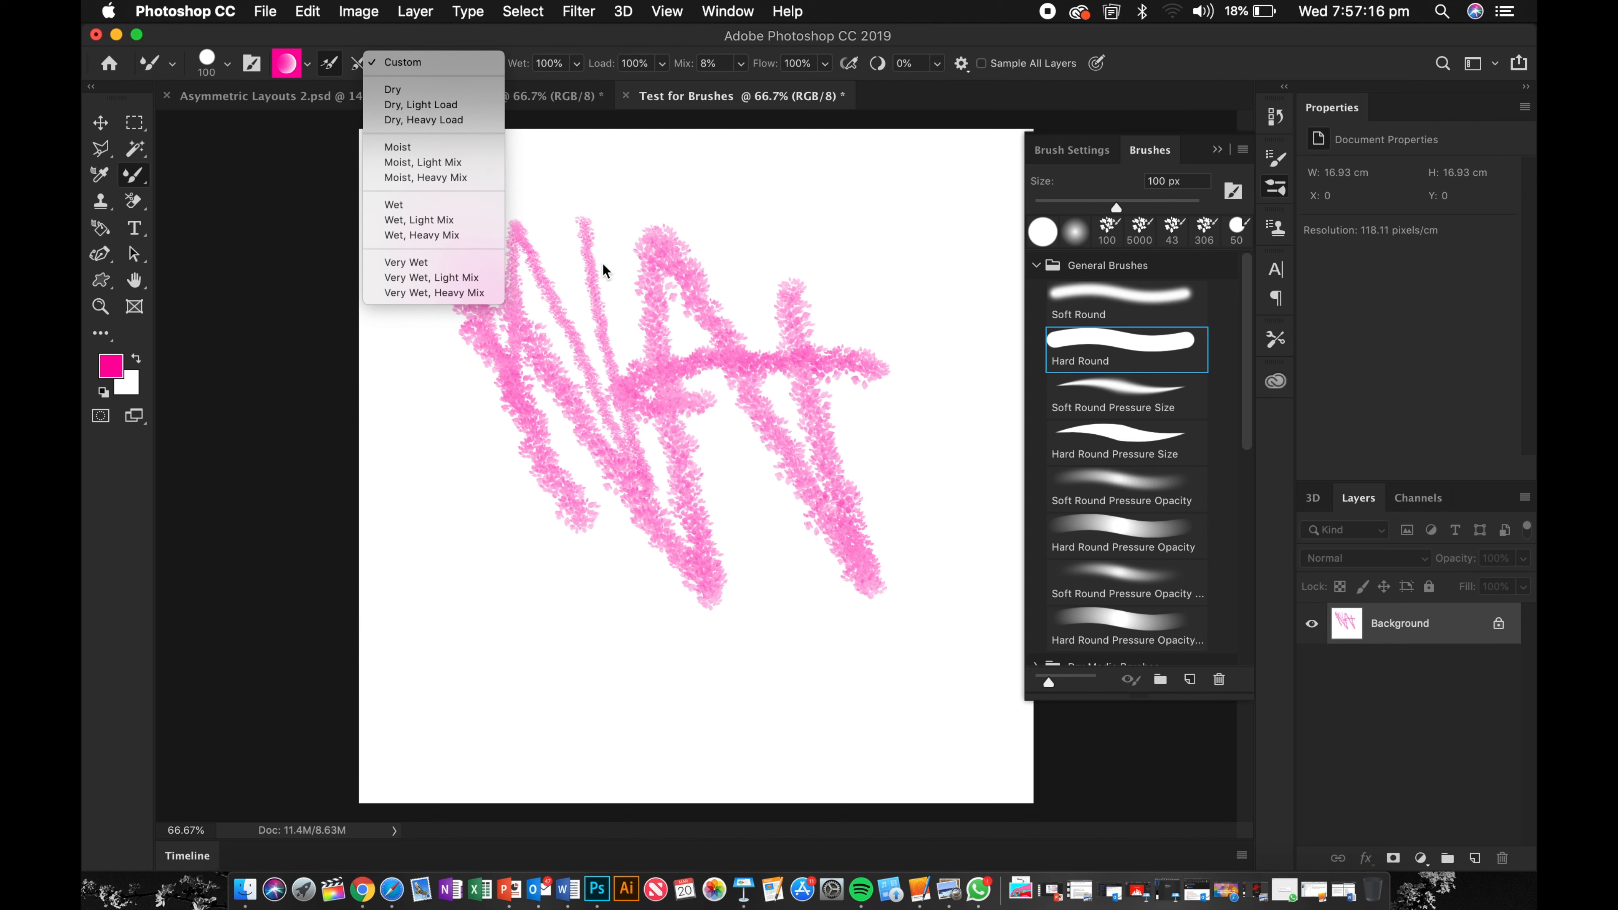
pyautogui.click(625, 265)
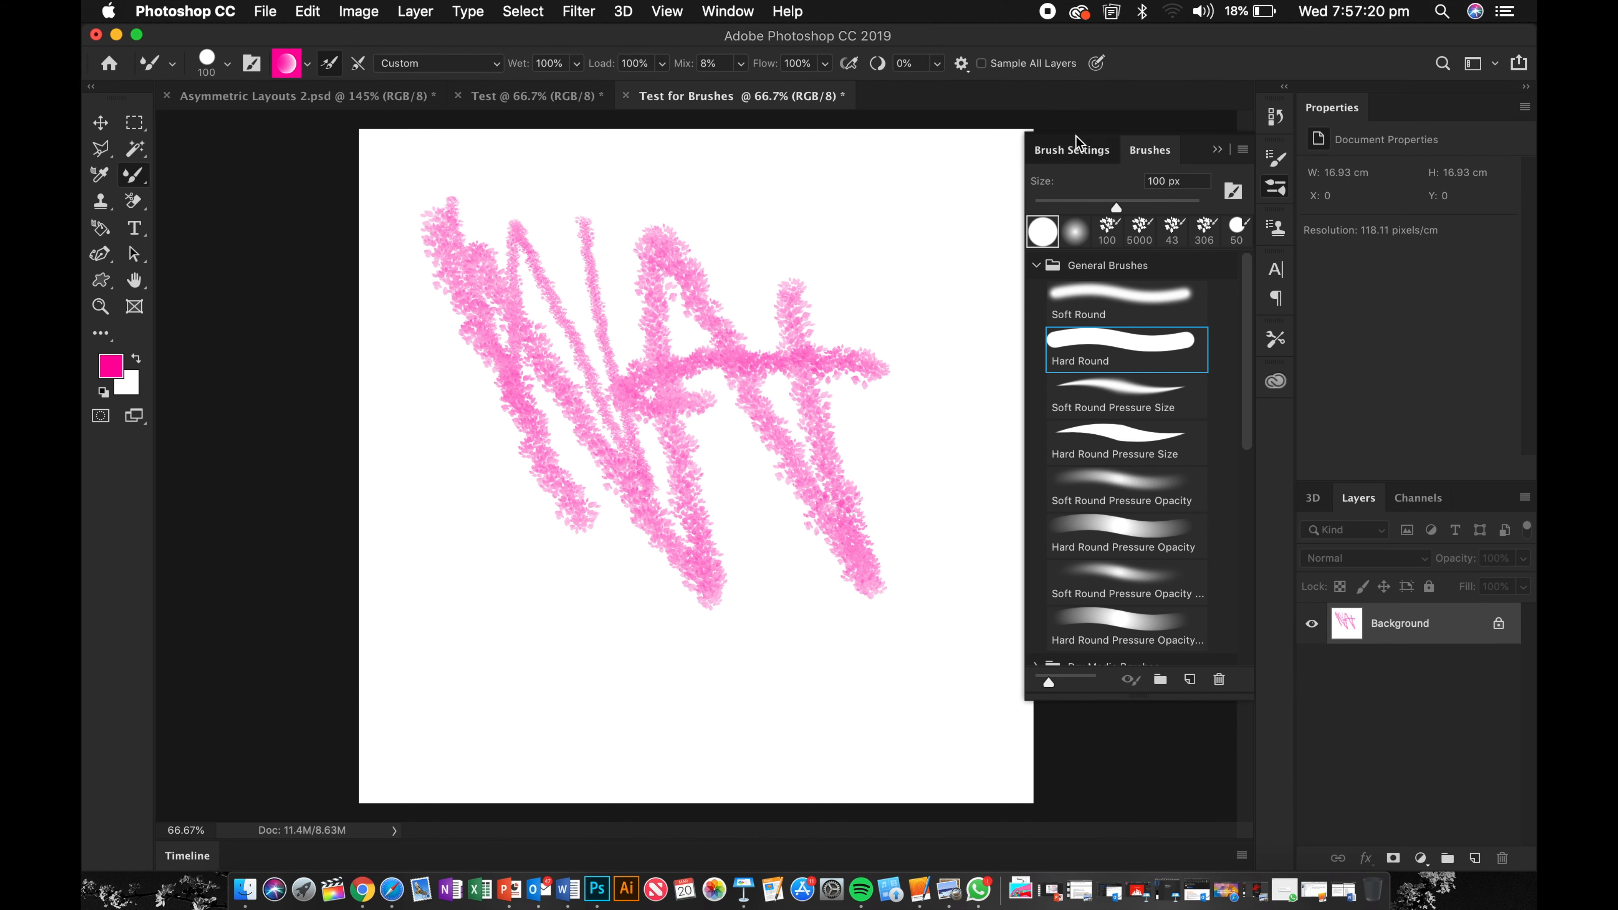
pyautogui.click(1076, 146)
pyautogui.click(1080, 193)
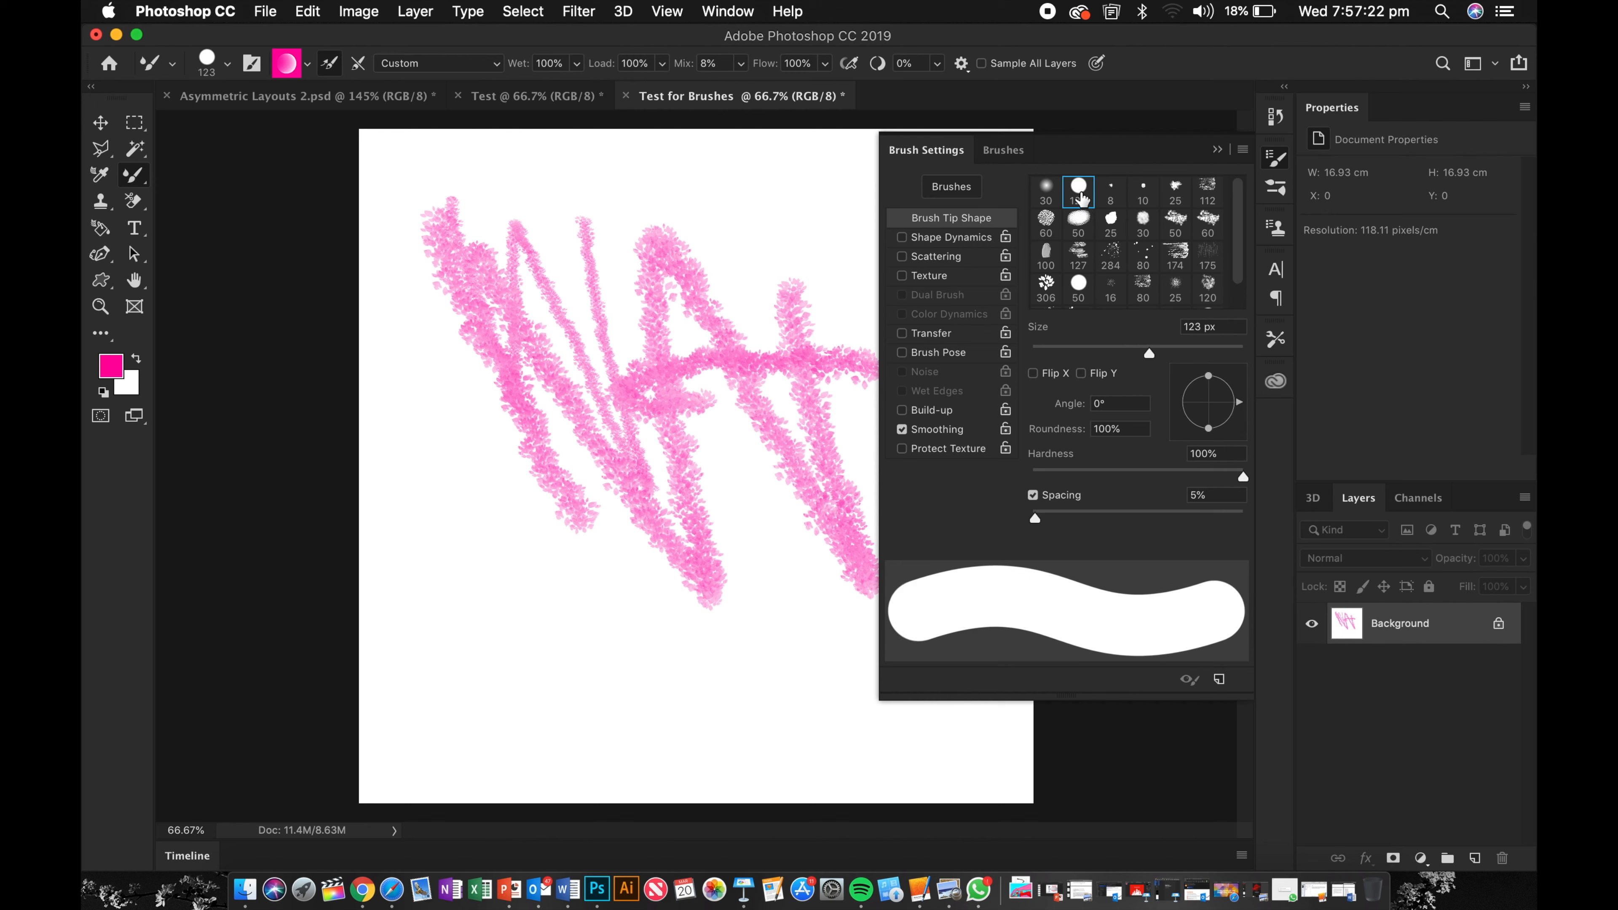
pyautogui.click(1221, 146)
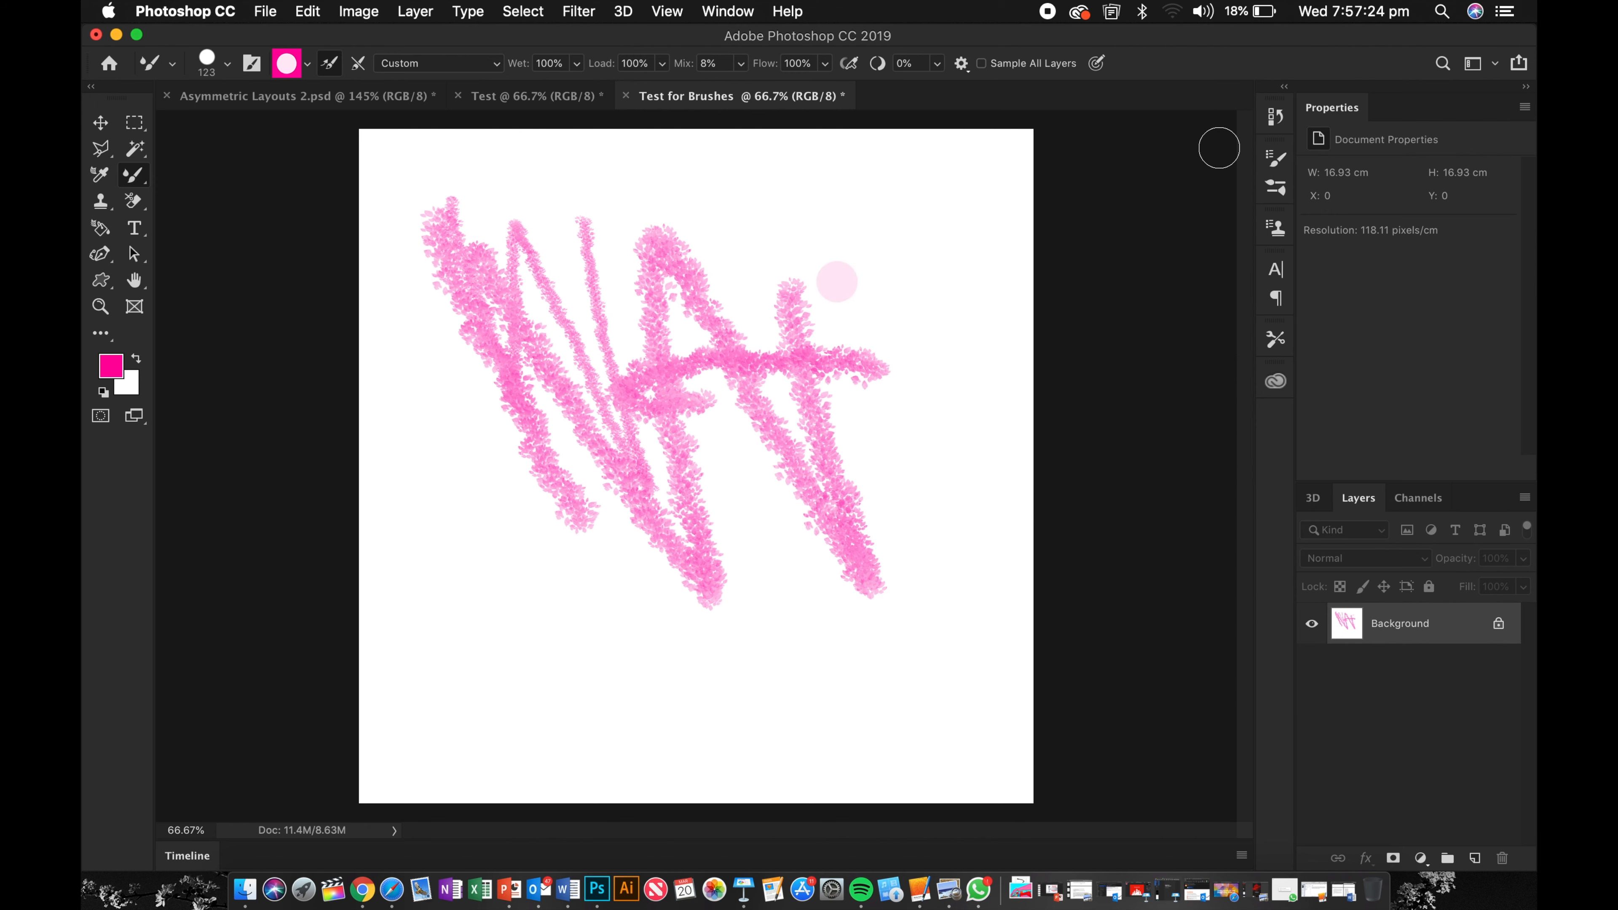
# Step: Switch the mixer preset to Moist, Light Mix and paint several blending strokes over the canvas
pyautogui.click(492, 67)
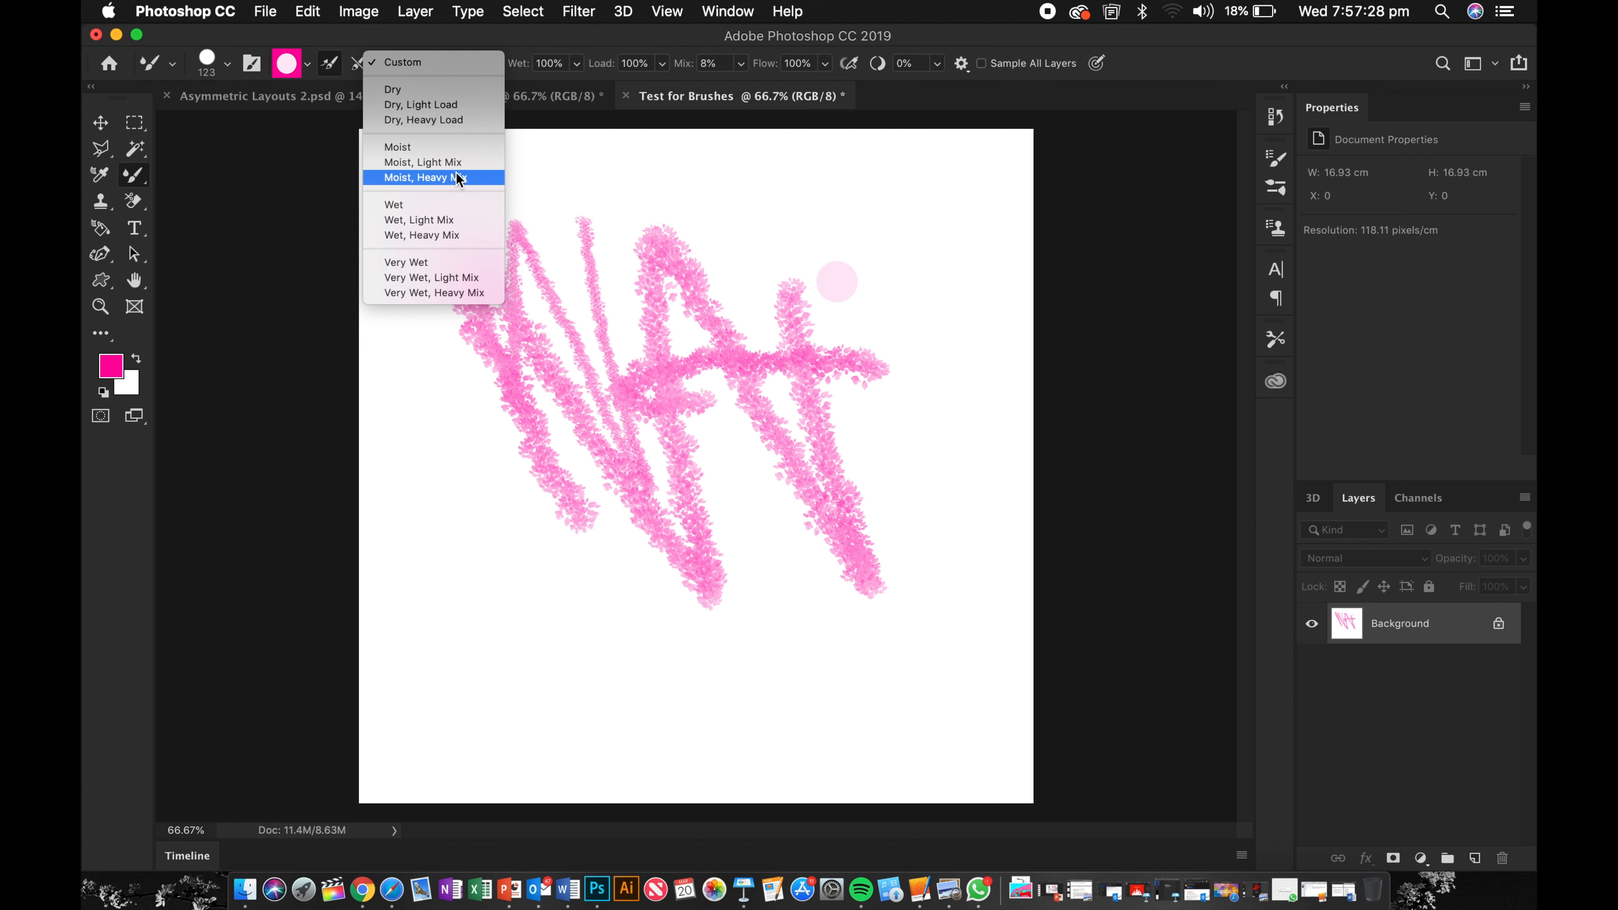
pyautogui.click(463, 162)
pyautogui.moveTo(379, 243)
pyautogui.mouseDown()
pyautogui.moveTo(540, 314)
pyautogui.moveTo(776, 535)
pyautogui.mouseUp()
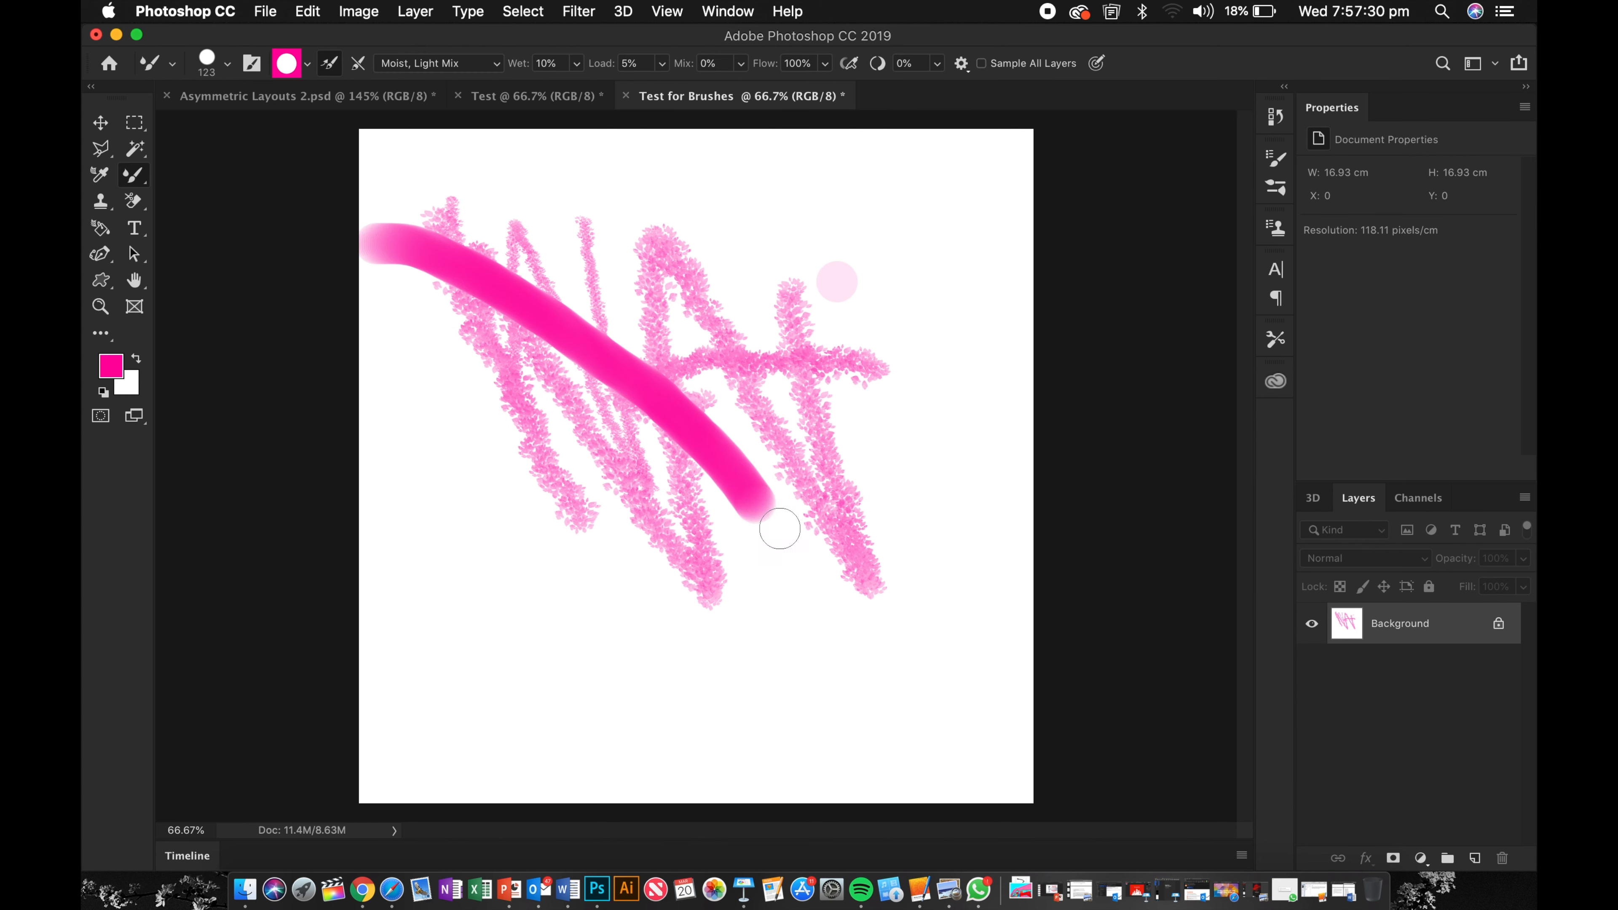
pyautogui.moveTo(605, 175)
pyautogui.mouseDown()
pyautogui.moveTo(758, 509)
pyautogui.moveTo(828, 608)
pyautogui.mouseUp()
pyautogui.moveTo(790, 378)
pyautogui.mouseDown()
pyautogui.moveTo(867, 438)
pyautogui.moveTo(853, 297)
pyautogui.mouseUp()
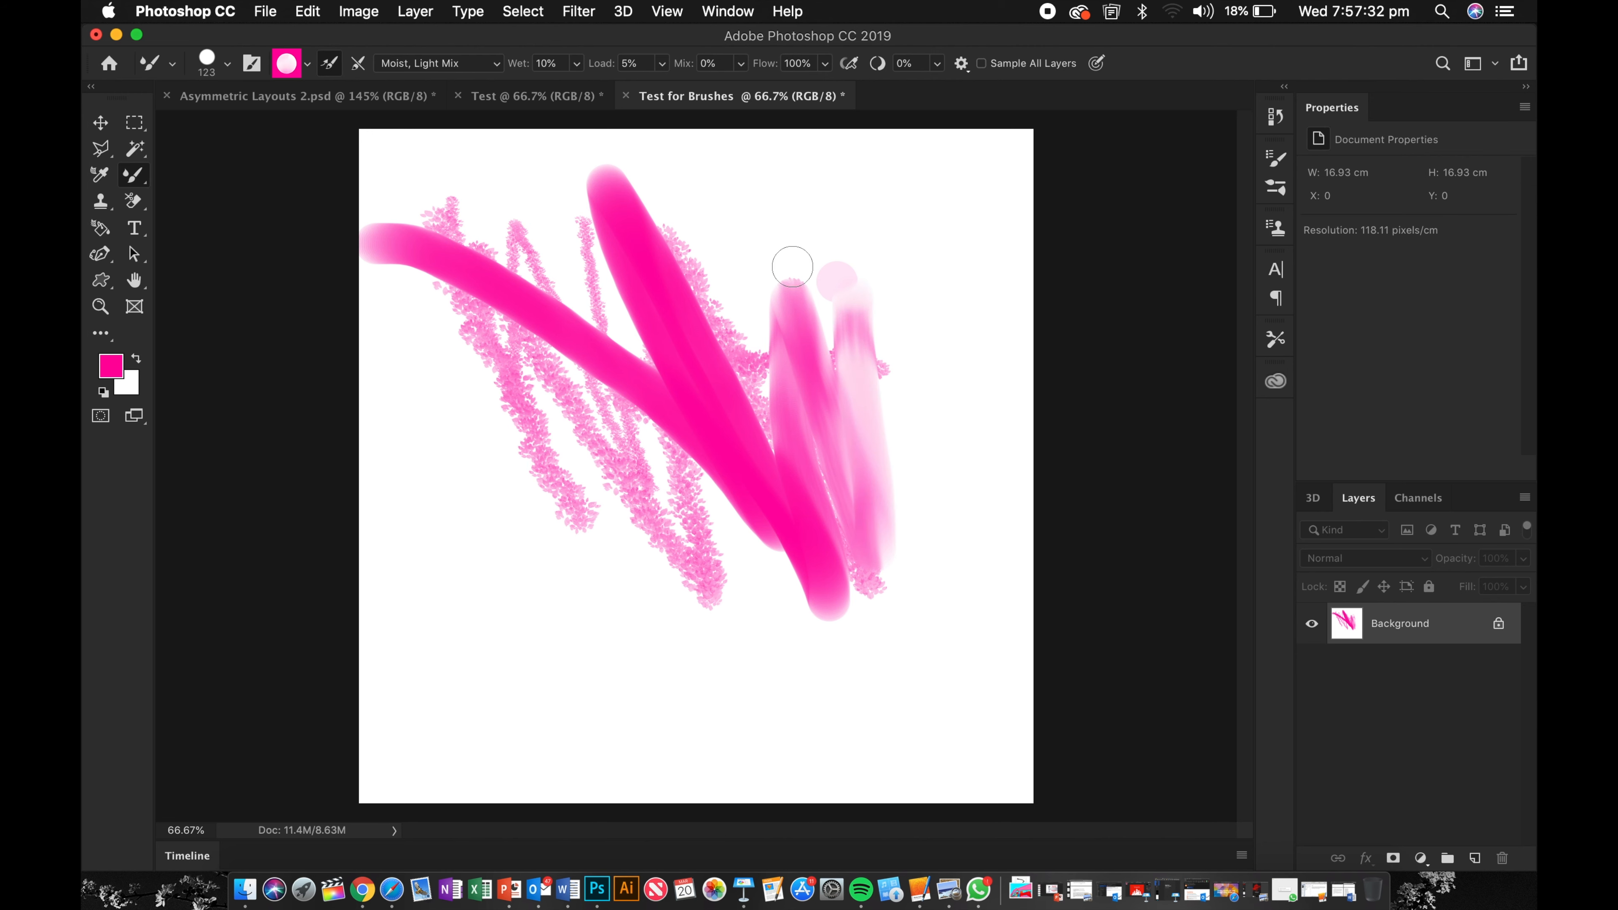
pyautogui.moveTo(734, 217)
pyautogui.mouseDown()
pyautogui.moveTo(809, 410)
pyautogui.moveTo(825, 348)
pyautogui.moveTo(882, 421)
pyautogui.mouseUp()
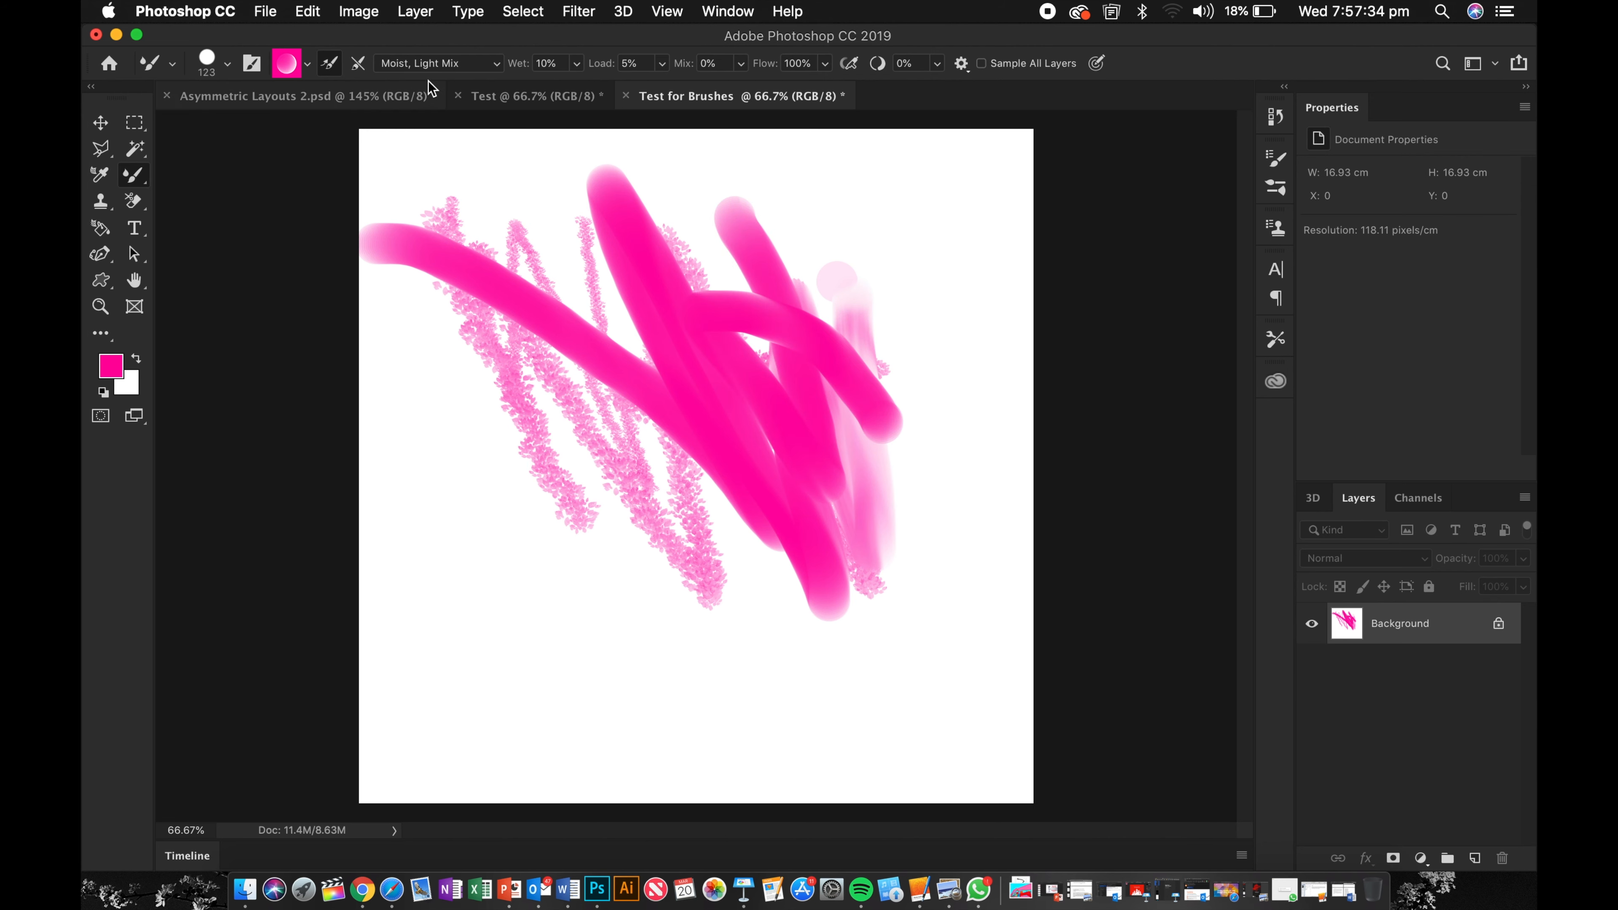
# Step: Switch the mixer preset to Dry, Light Load and paint five solid strokes around the canvas
pyautogui.click(430, 64)
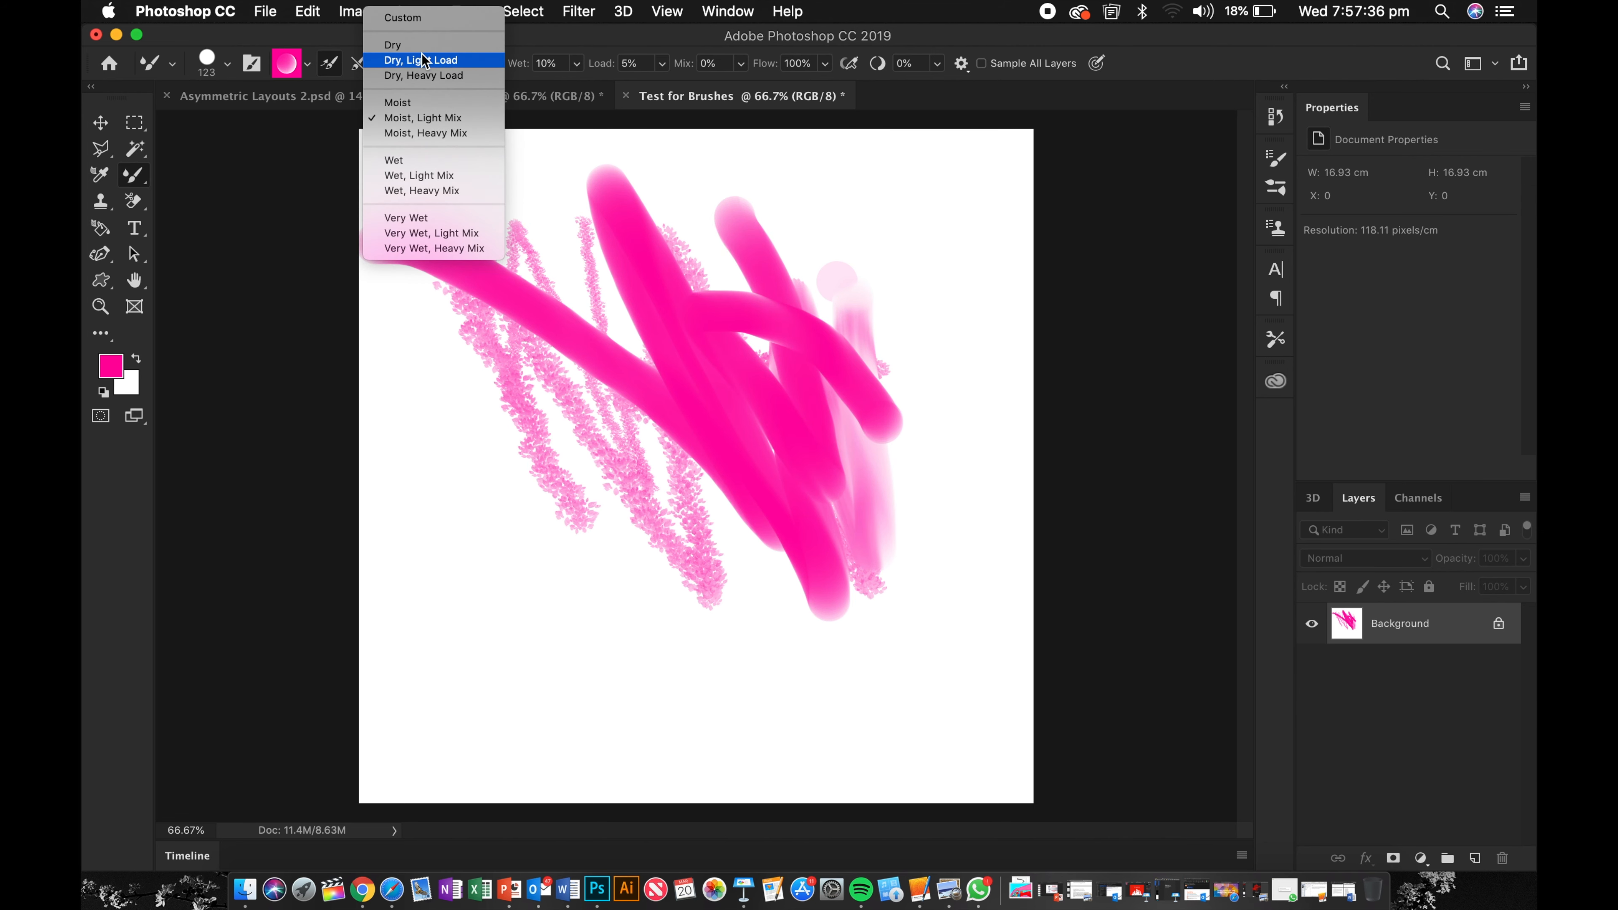
pyautogui.click(425, 60)
pyautogui.moveTo(476, 155); pyautogui.dragTo(580, 322)
pyautogui.moveTo(482, 532)
pyautogui.mouseDown()
pyautogui.moveTo(558, 532)
pyautogui.moveTo(790, 694)
pyautogui.mouseUp()
pyautogui.moveTo(629, 279)
pyautogui.mouseDown()
pyautogui.moveTo(641, 410)
pyautogui.moveTo(744, 676)
pyautogui.mouseUp()
pyautogui.moveTo(556, 667)
pyautogui.mouseDown()
pyautogui.moveTo(846, 594)
pyautogui.moveTo(947, 589)
pyautogui.mouseUp()
pyautogui.moveTo(919, 223); pyautogui.dragTo(968, 622)
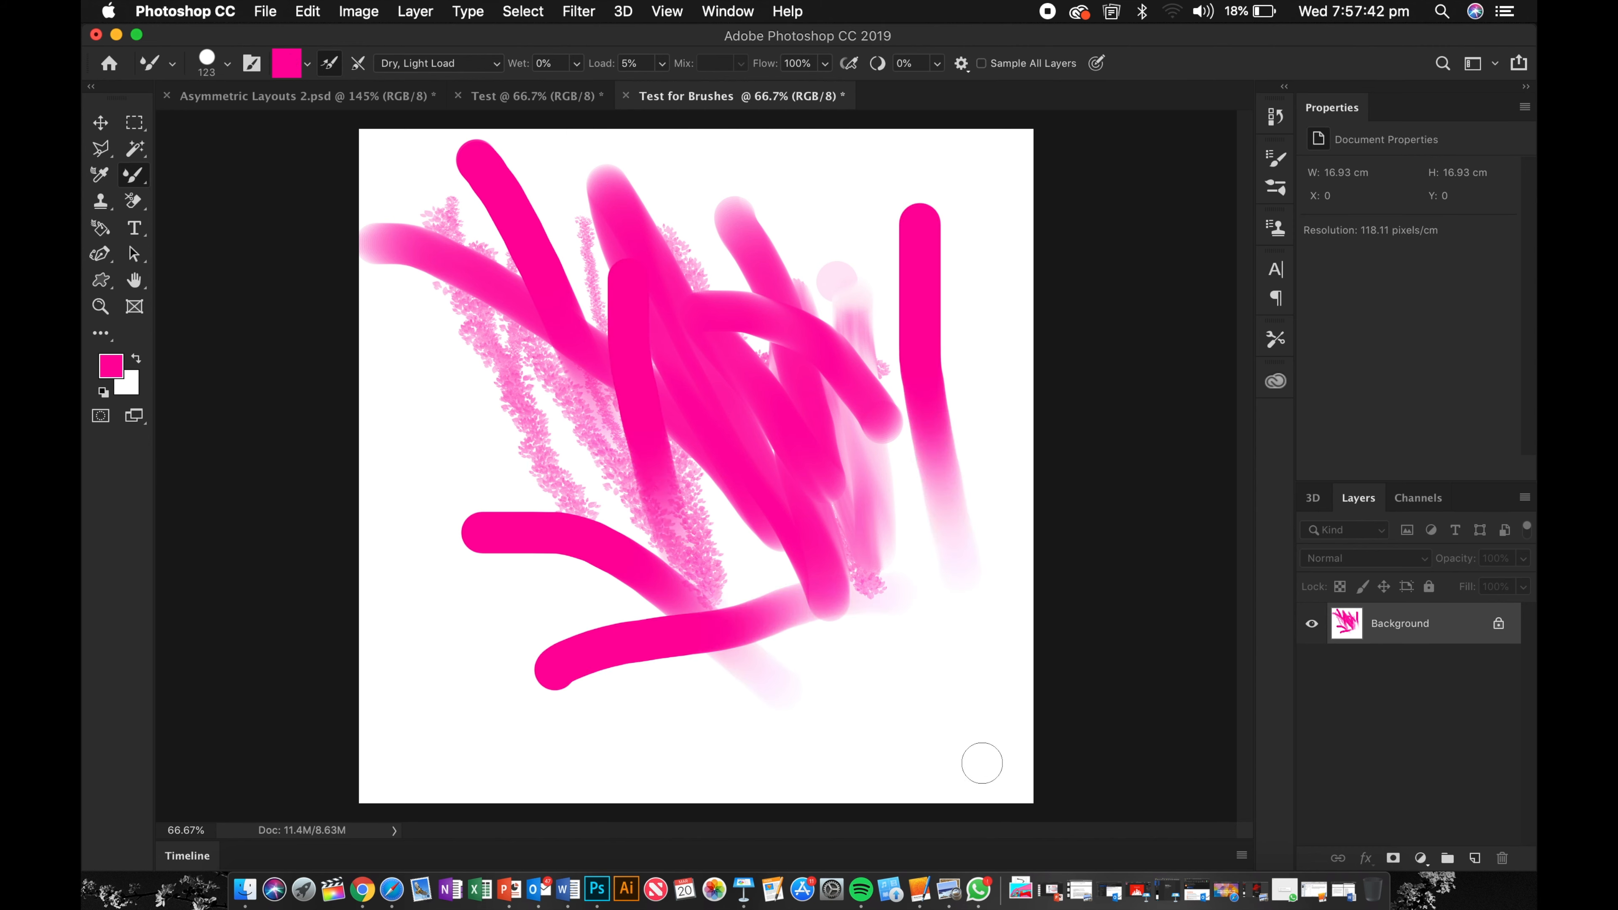
# Step: Switch the mixer preset to Very Wet, Heavy Mix and smear two strokes through the upper paint
pyautogui.click(393, 64)
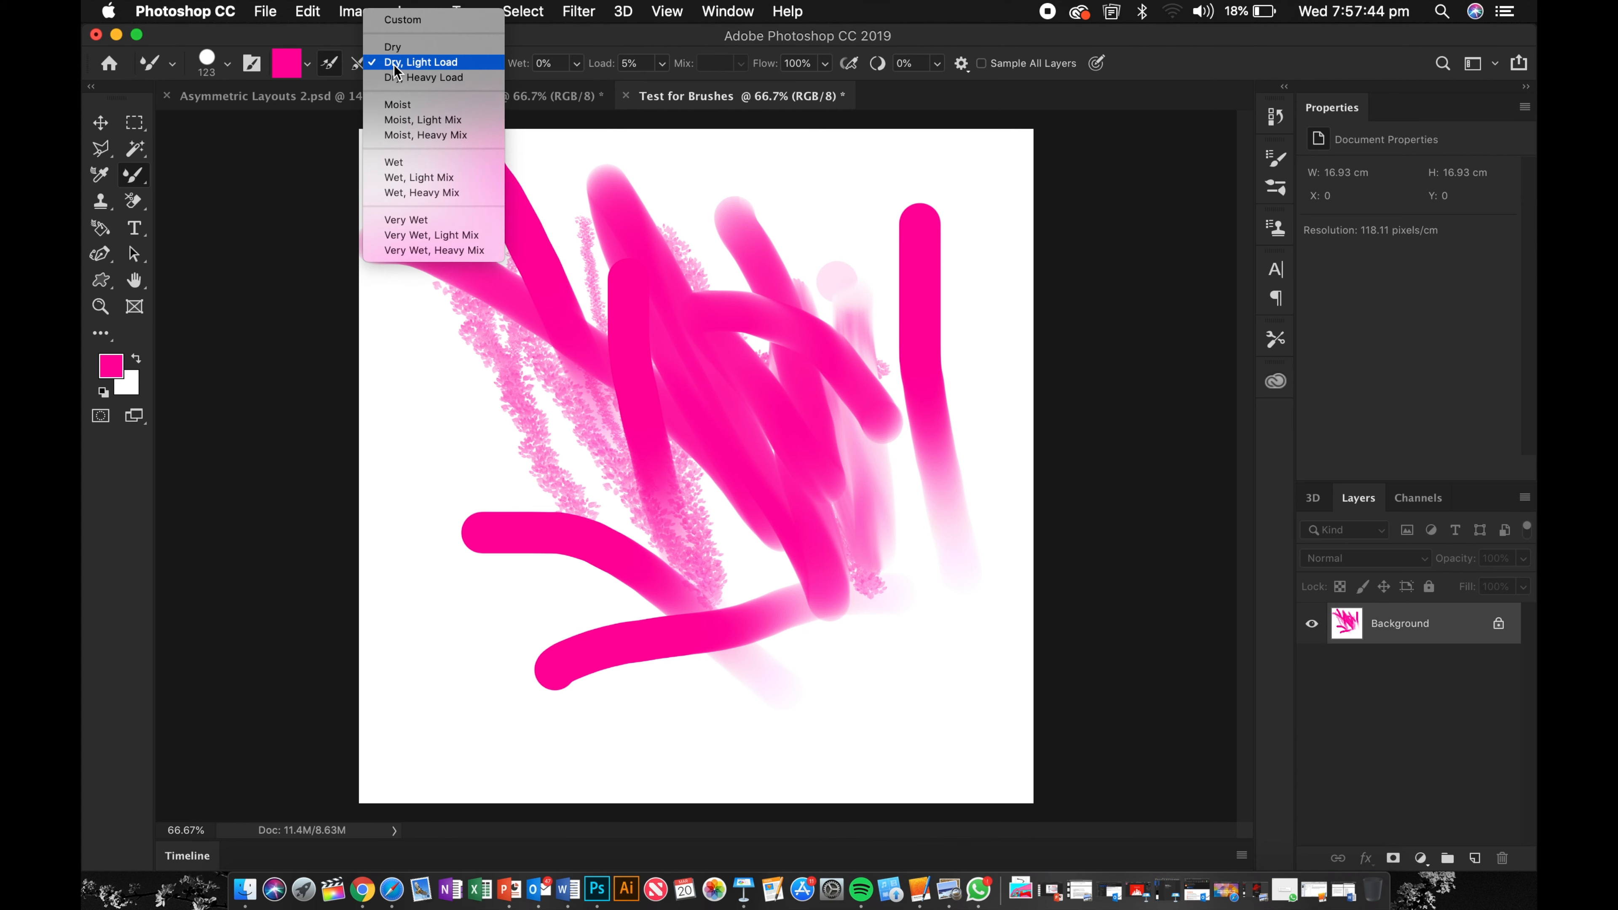
pyautogui.click(433, 250)
pyautogui.moveTo(476, 158)
pyautogui.mouseDown()
pyautogui.moveTo(441, 435)
pyautogui.moveTo(710, 245)
pyautogui.mouseUp()
pyautogui.moveTo(710, 185)
pyautogui.mouseDown()
pyautogui.moveTo(433, 383)
pyautogui.moveTo(860, 357)
pyautogui.moveTo(637, 446)
pyautogui.moveTo(789, 393)
pyautogui.moveTo(503, 296)
pyautogui.moveTo(840, 306)
pyautogui.moveTo(560, 356)
pyautogui.moveTo(641, 415)
pyautogui.moveTo(828, 319)
pyautogui.moveTo(573, 382)
pyautogui.moveTo(560, 357)
pyautogui.moveTo(579, 295)
pyautogui.moveTo(796, 318)
pyautogui.moveTo(637, 268)
pyautogui.moveTo(701, 306)
pyautogui.moveTo(587, 466)
pyautogui.mouseUp()
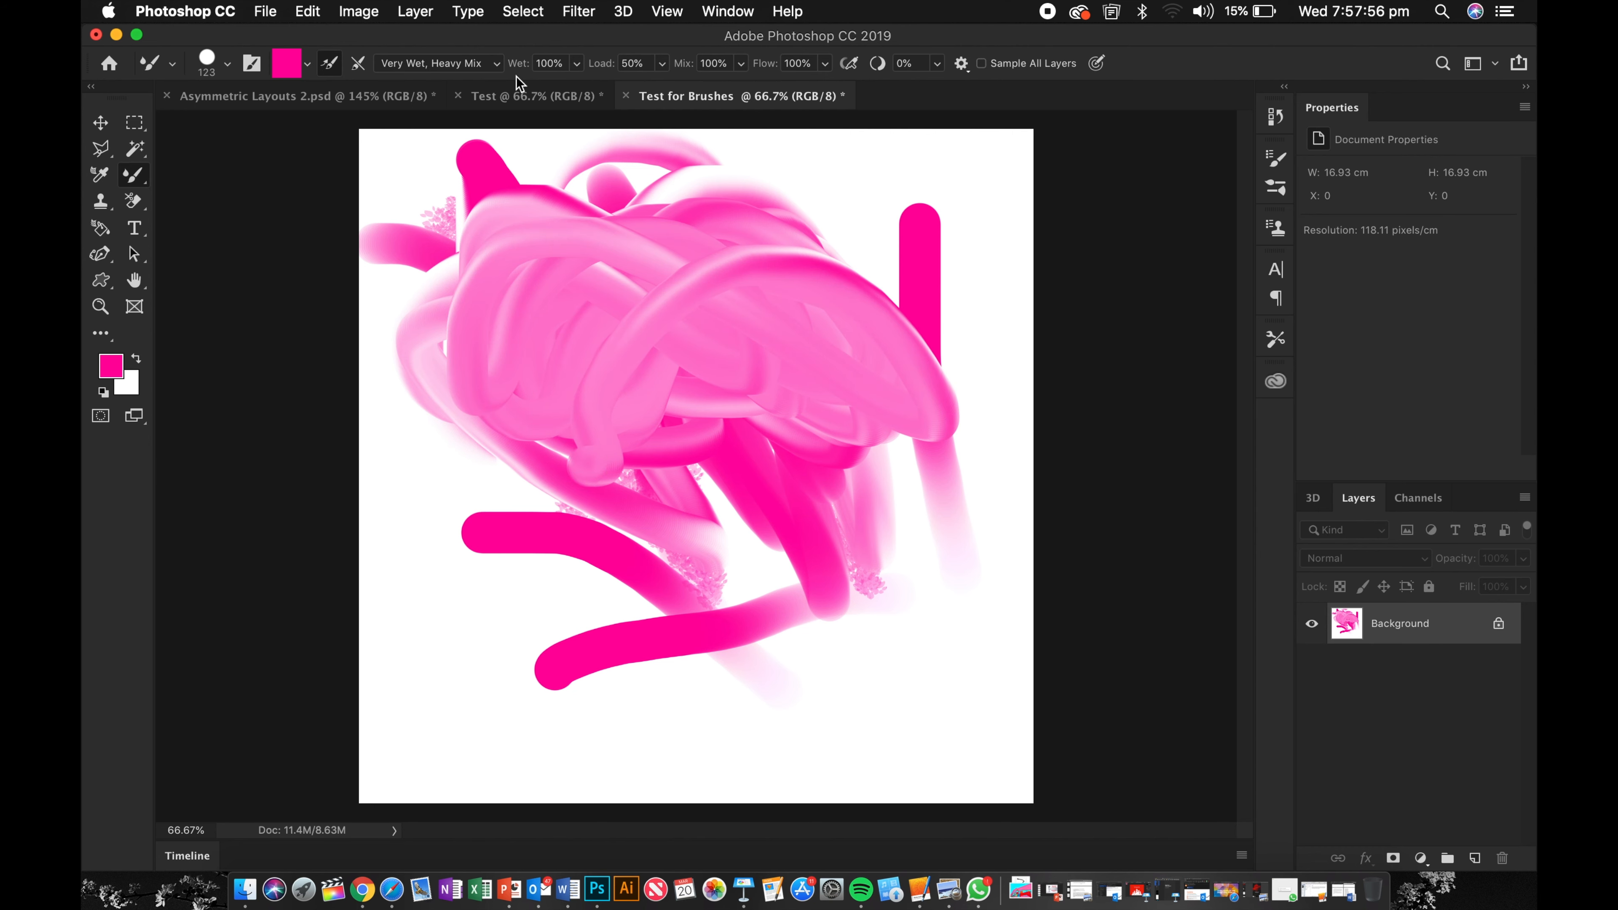
# Step: Set the flow to 1% and paint a faint stroke near the top of the canvas
pyautogui.click(578, 64)
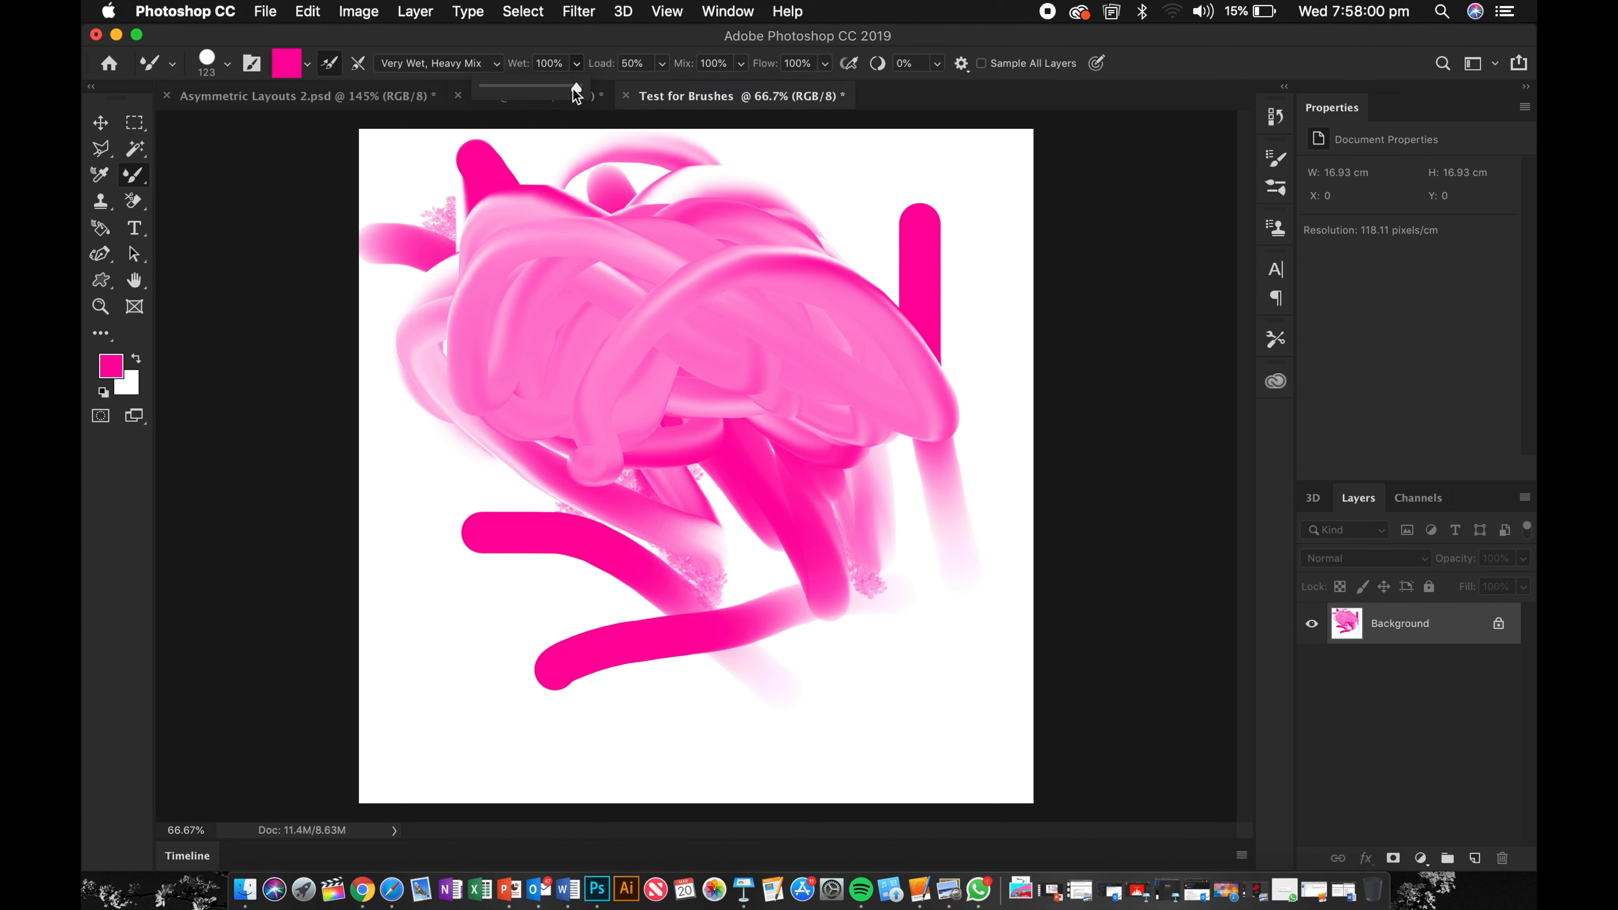
pyautogui.click(826, 65)
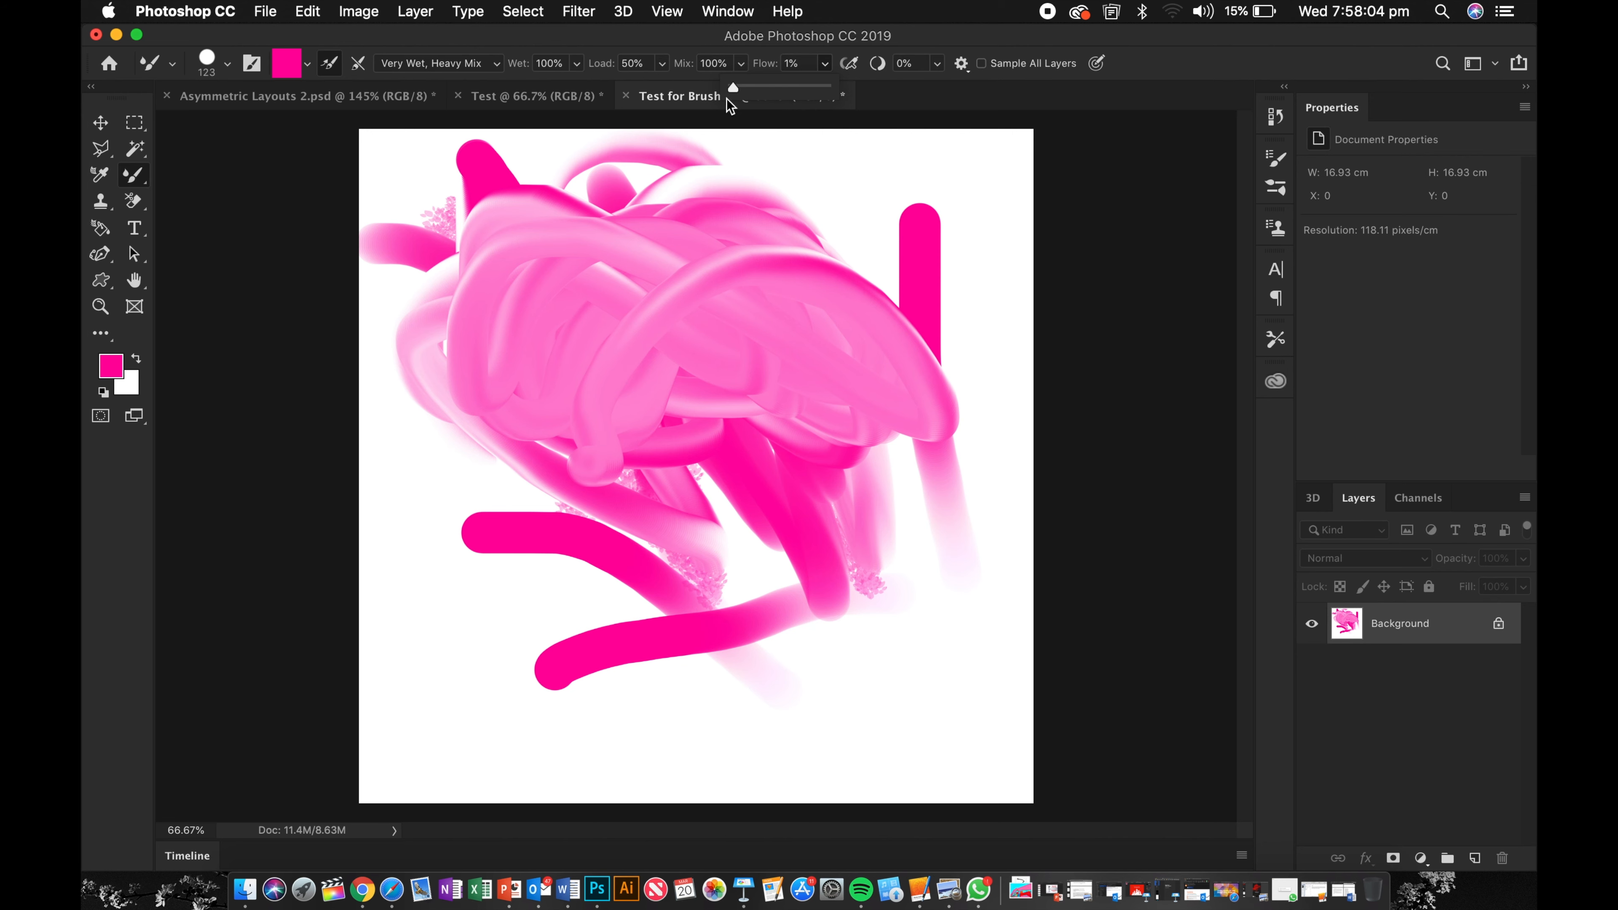
pyautogui.moveTo(783, 137)
pyautogui.mouseDown()
pyautogui.moveTo(893, 321)
pyautogui.moveTo(841, 286)
pyautogui.moveTo(911, 259)
pyautogui.moveTo(860, 255)
pyautogui.mouseUp()
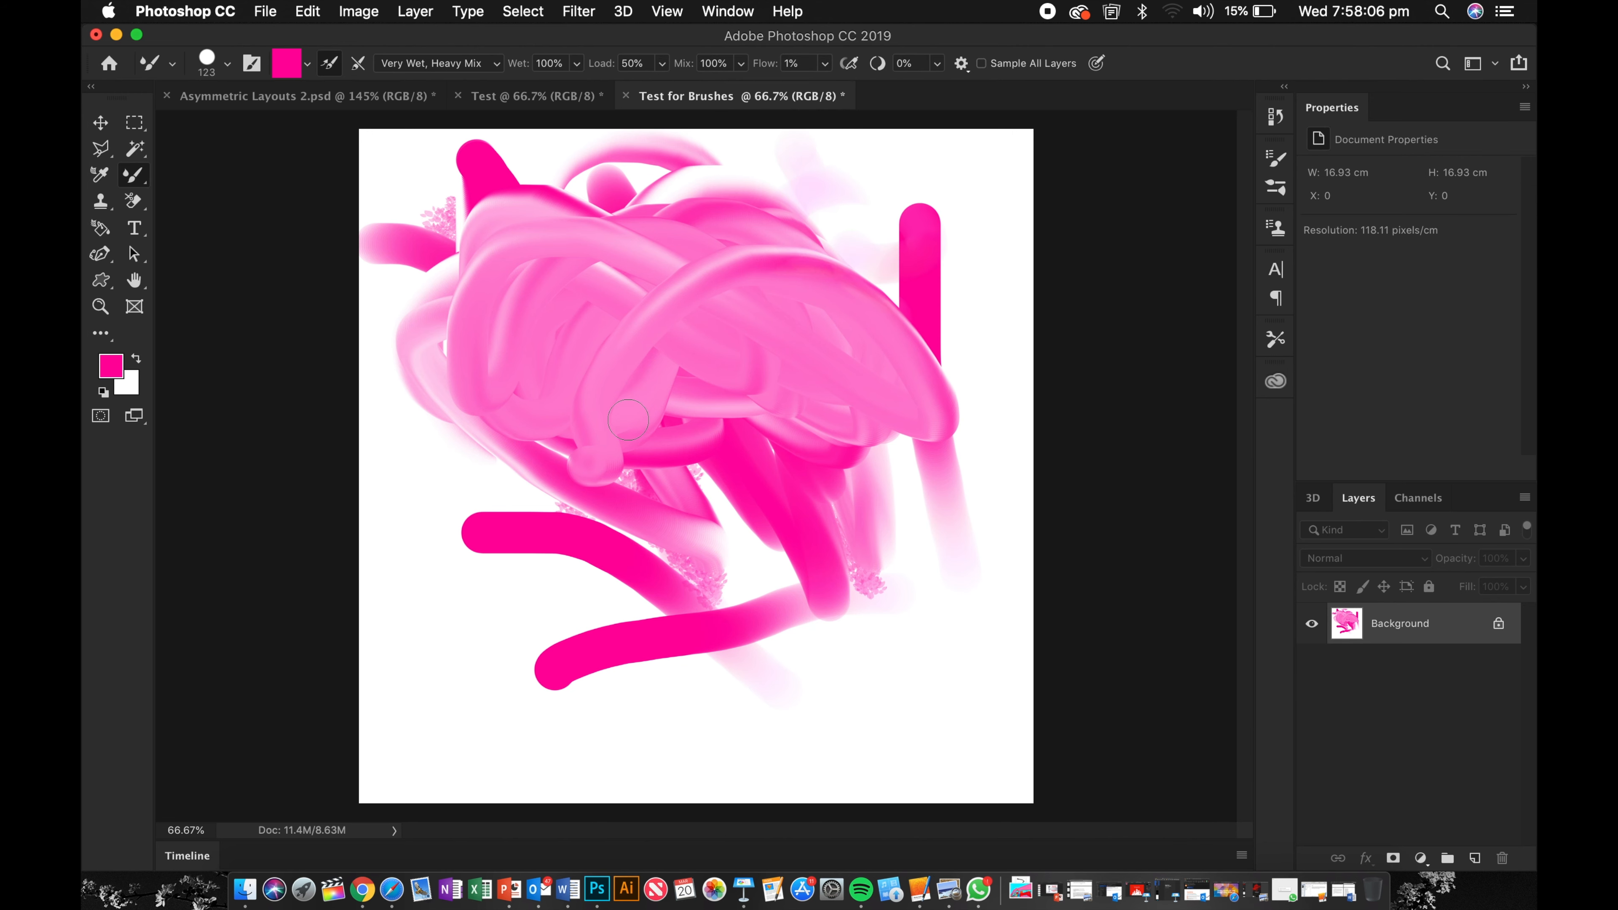
# Step: Paint two more faint strokes and a dab at 1% flow over the left side of the canvas
pyautogui.moveTo(407, 605); pyautogui.dragTo(541, 491)
pyautogui.moveTo(484, 560); pyautogui.dragTo(592, 739)
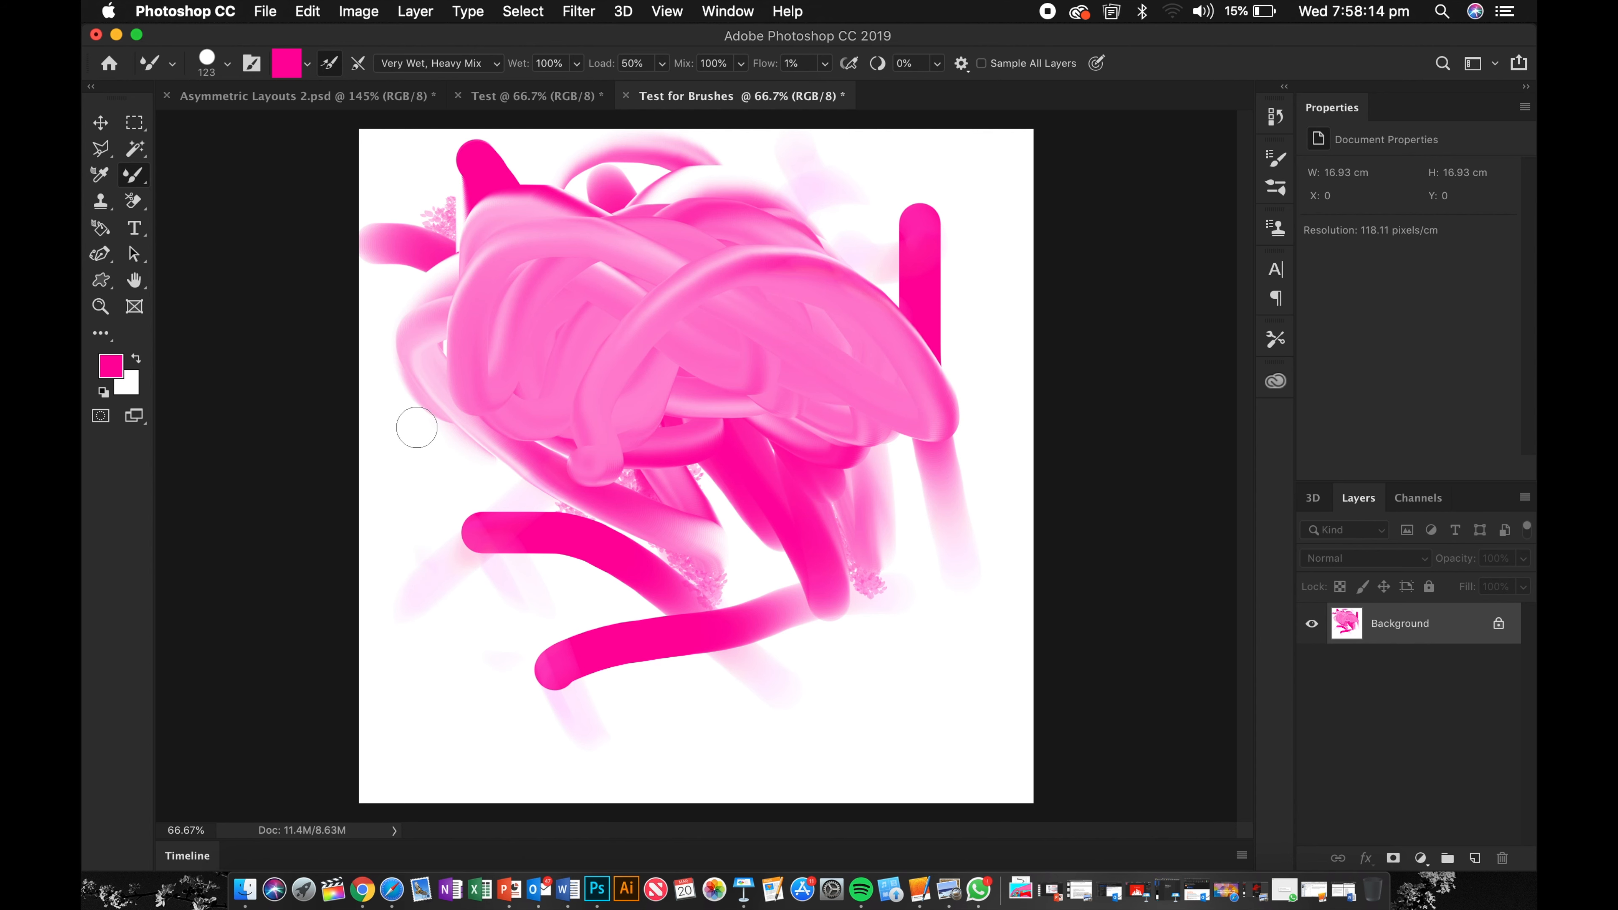
pyautogui.click(470, 375)
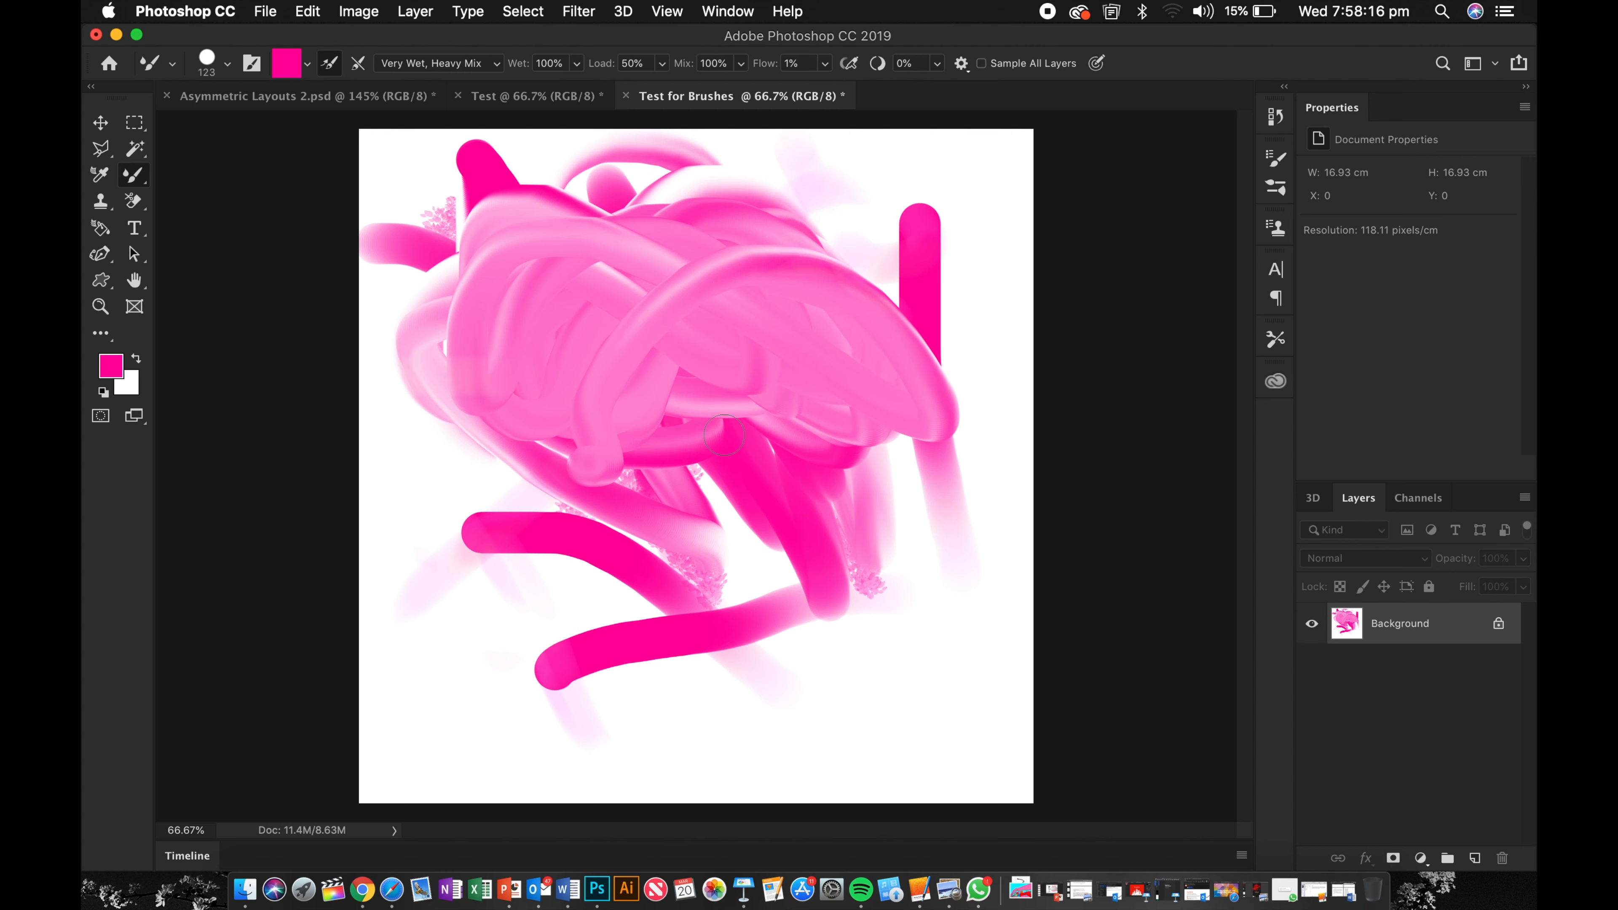
# Step: Set the flow to 67% and paint a long looping stroke through the middle of the canvas
pyautogui.click(826, 63)
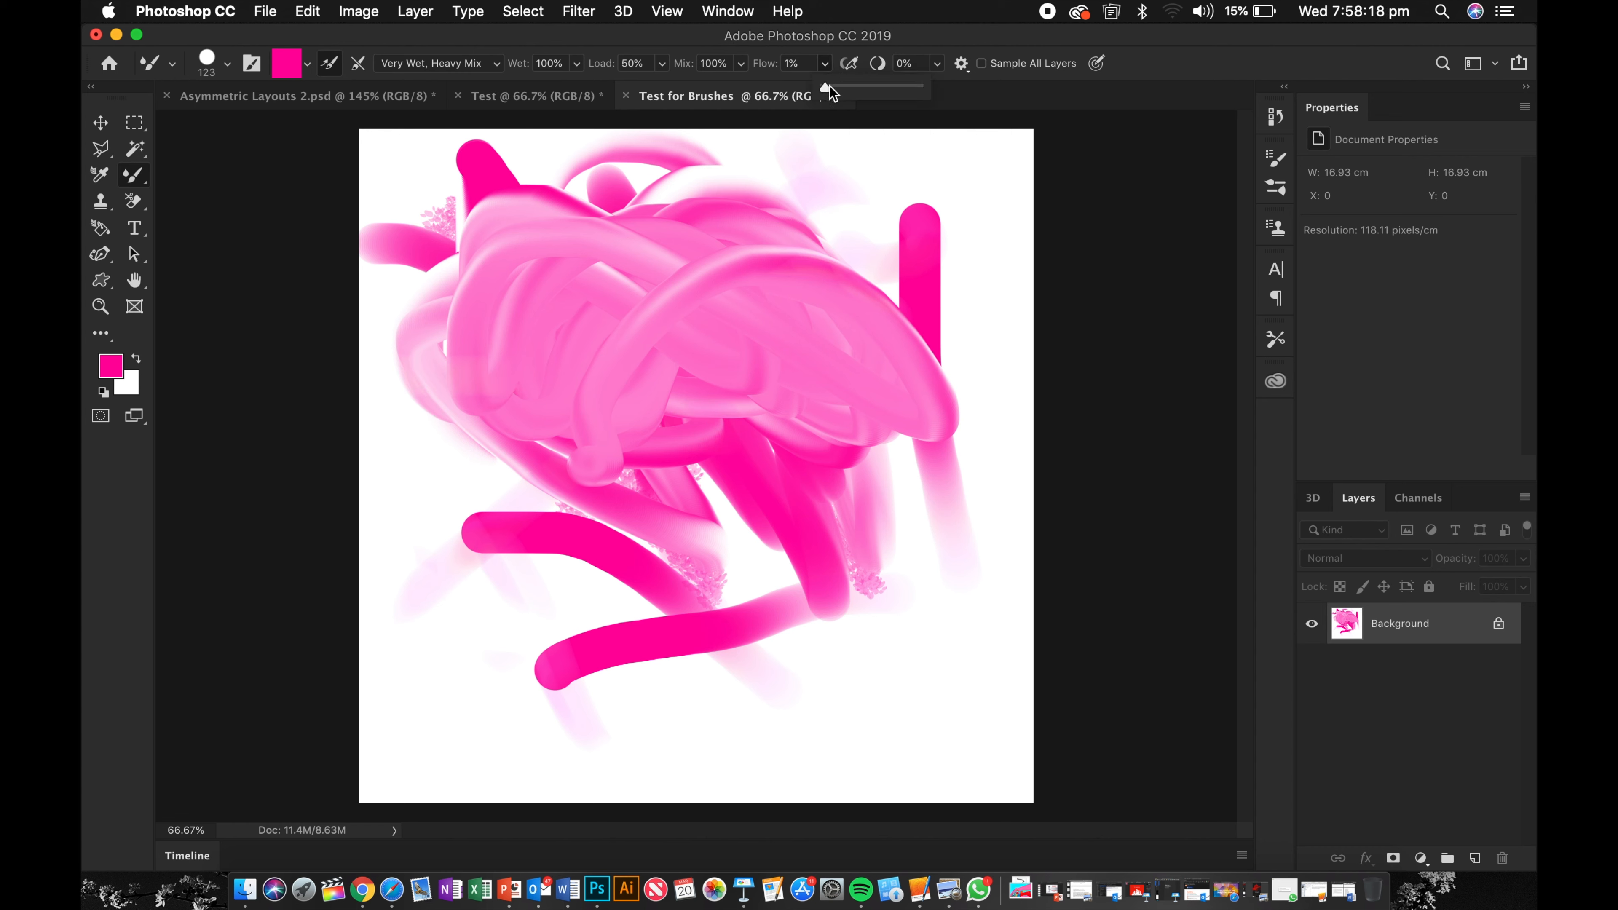
pyautogui.moveTo(830, 87); pyautogui.dragTo(887, 94)
pyautogui.moveTo(811, 240)
pyautogui.mouseDown()
pyautogui.moveTo(872, 242)
pyautogui.moveTo(776, 172)
pyautogui.moveTo(537, 409)
pyautogui.moveTo(846, 473)
pyautogui.moveTo(604, 301)
pyautogui.moveTo(653, 601)
pyautogui.moveTo(504, 648)
pyautogui.moveTo(635, 756)
pyautogui.moveTo(422, 667)
pyautogui.moveTo(548, 586)
pyautogui.mouseUp()
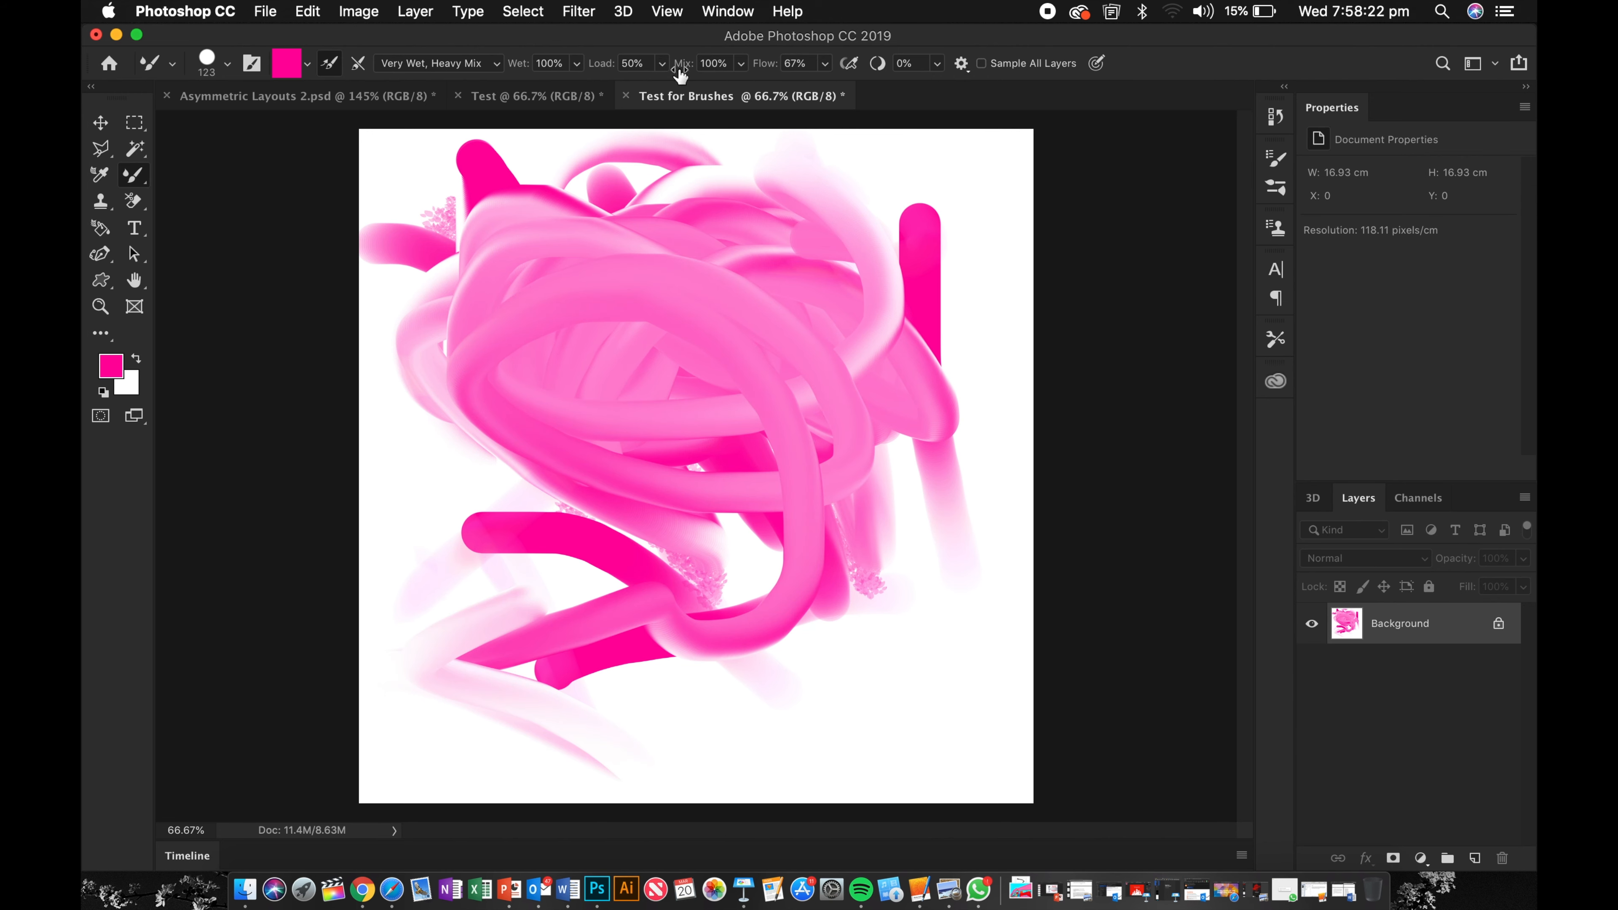
# Step: Set the load to 4% and paint two thin strokes down the right side and across the bottom
pyautogui.click(663, 64)
pyautogui.moveTo(662, 89); pyautogui.dragTo(739, 102)
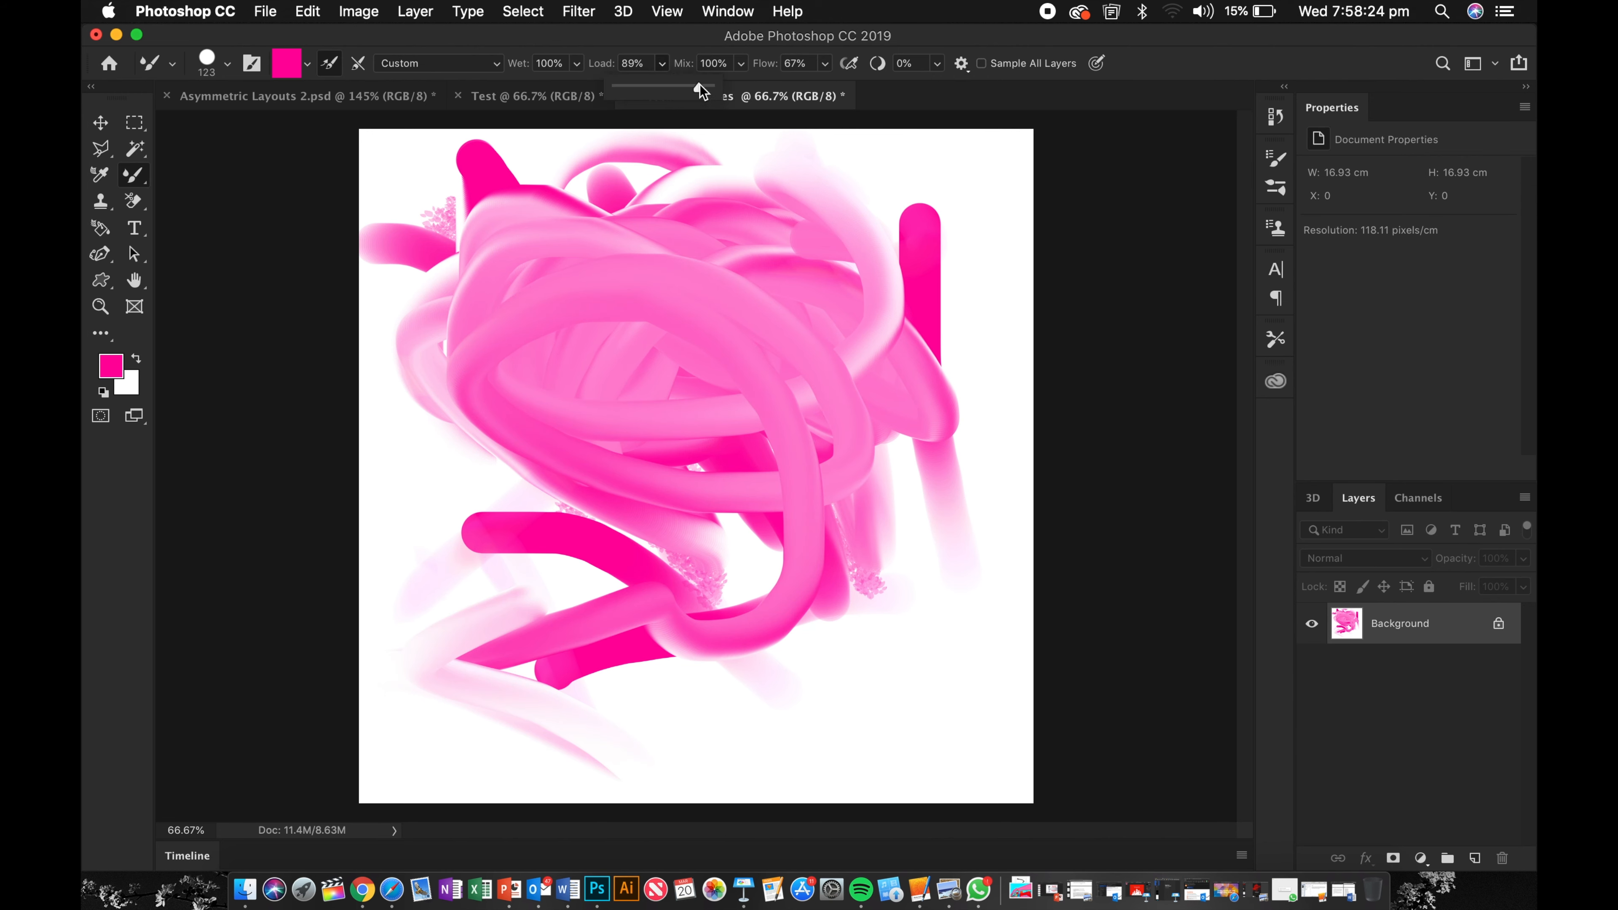
pyautogui.moveTo(626, 88); pyautogui.dragTo(617, 87)
pyautogui.moveTo(787, 268)
pyautogui.mouseDown()
pyautogui.moveTo(885, 548)
pyautogui.moveTo(929, 810)
pyautogui.mouseUp()
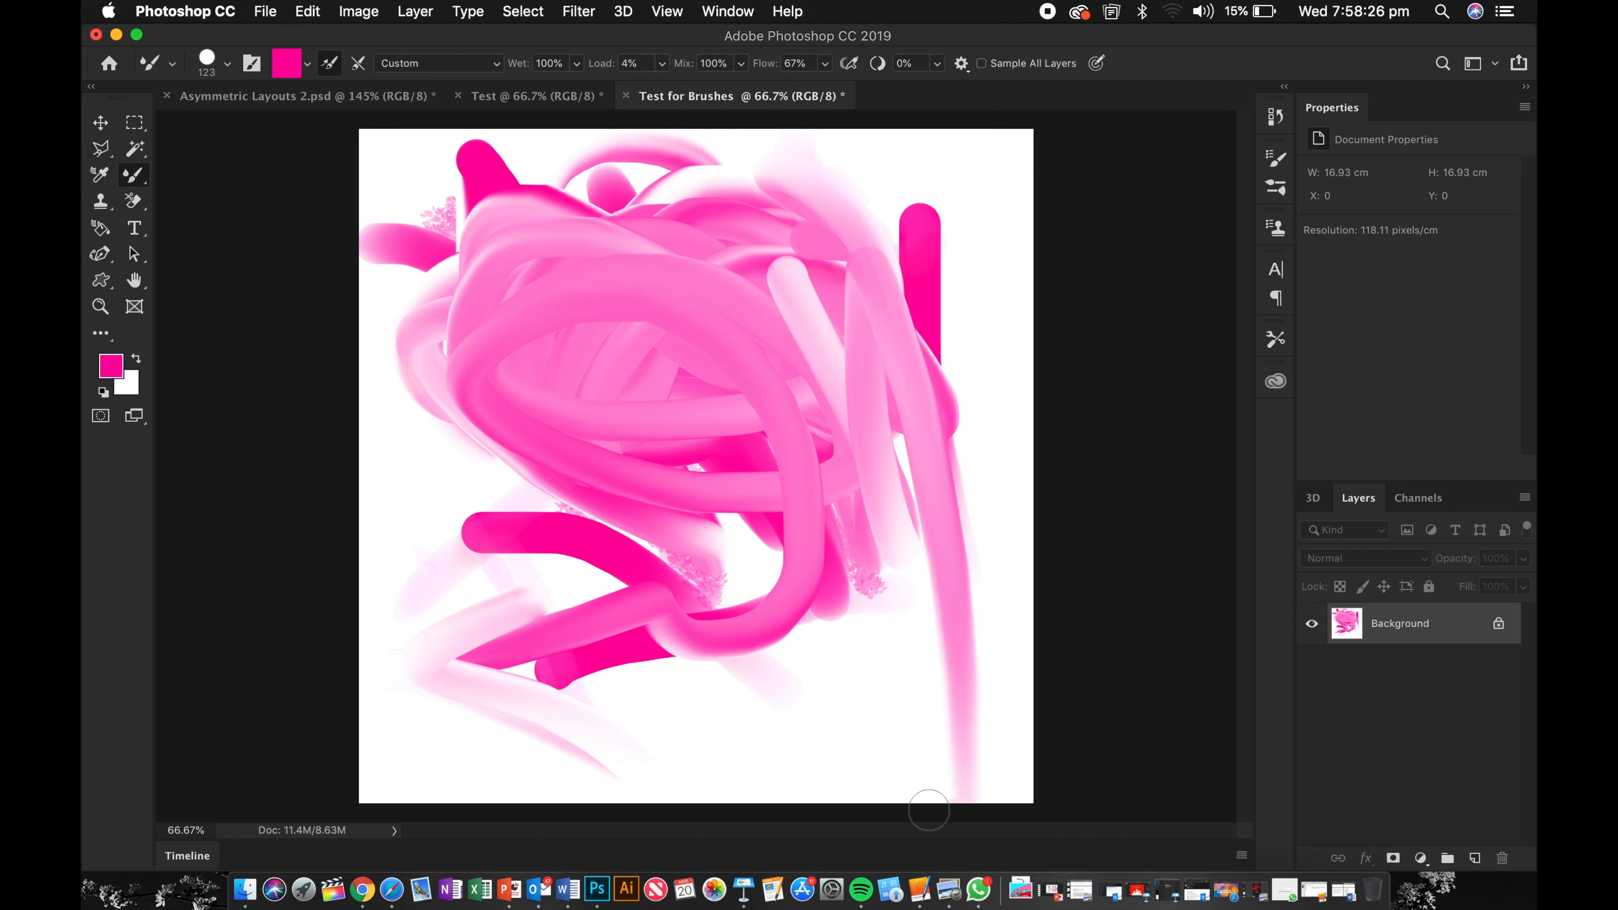
pyautogui.moveTo(935, 718); pyautogui.dragTo(668, 729)
# Step: Set the load to 100% and paint a stroke from the lower right up toward the centre
pyautogui.click(662, 63)
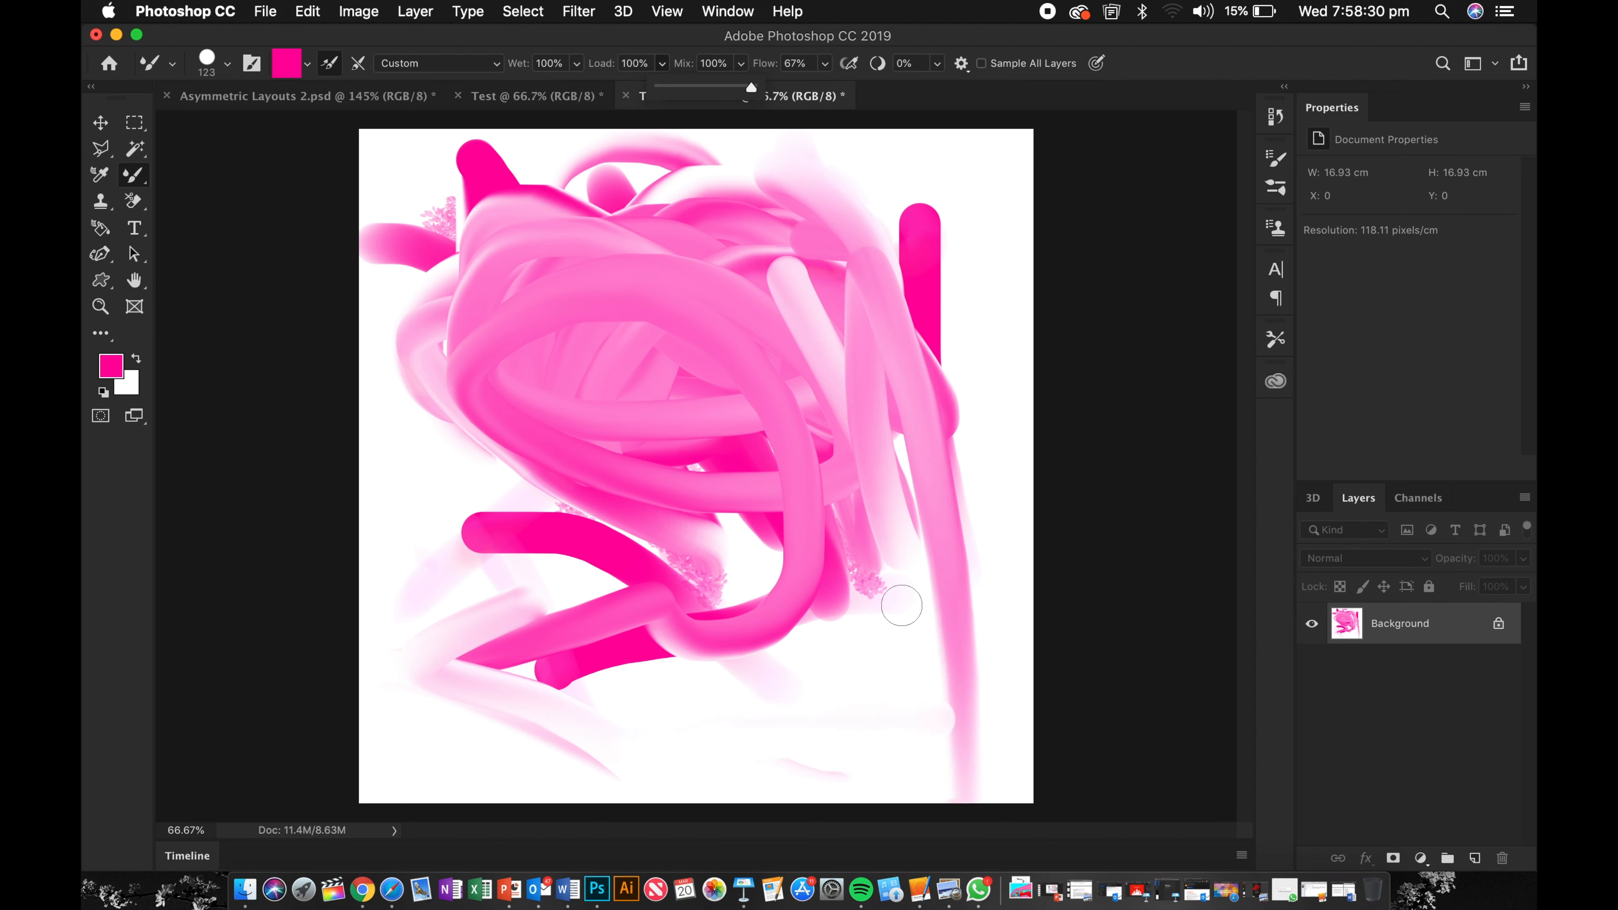
pyautogui.moveTo(901, 604)
pyautogui.mouseDown()
pyautogui.moveTo(662, 631)
pyautogui.moveTo(497, 549)
pyautogui.moveTo(522, 414)
pyautogui.moveTo(685, 507)
pyautogui.moveTo(688, 396)
pyautogui.mouseUp()
# Step: Pick a fully saturated bright pink foreground colour and paint a stroke across the upper right of the canvas
pyautogui.click(104, 370)
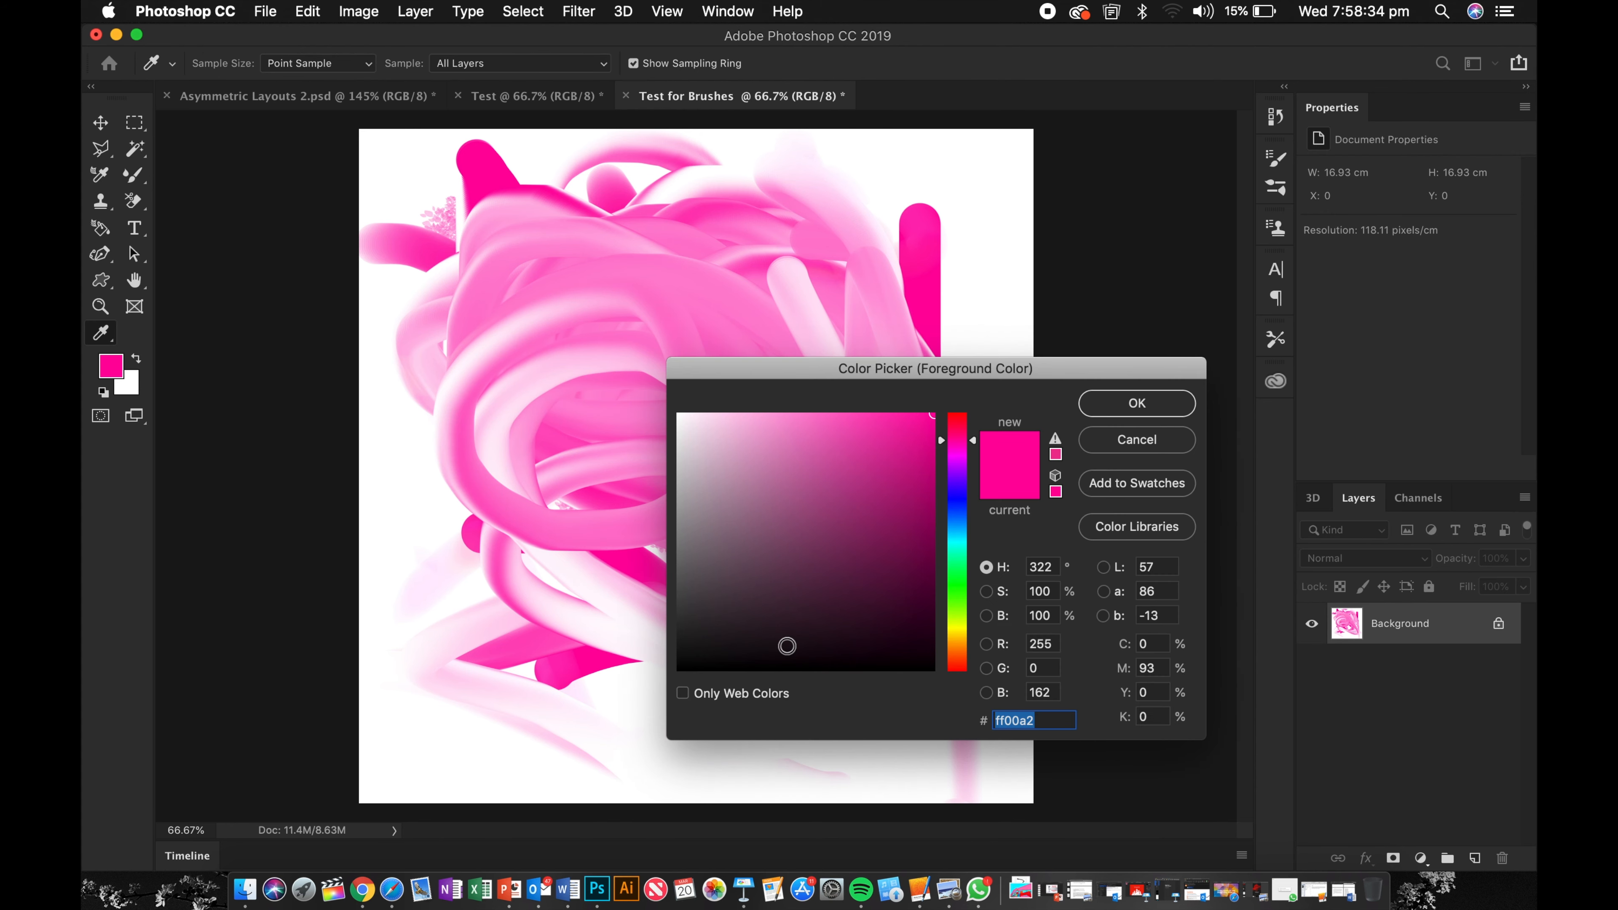
pyautogui.moveTo(787, 646); pyautogui.dragTo(1033, 398)
pyautogui.click(1136, 408)
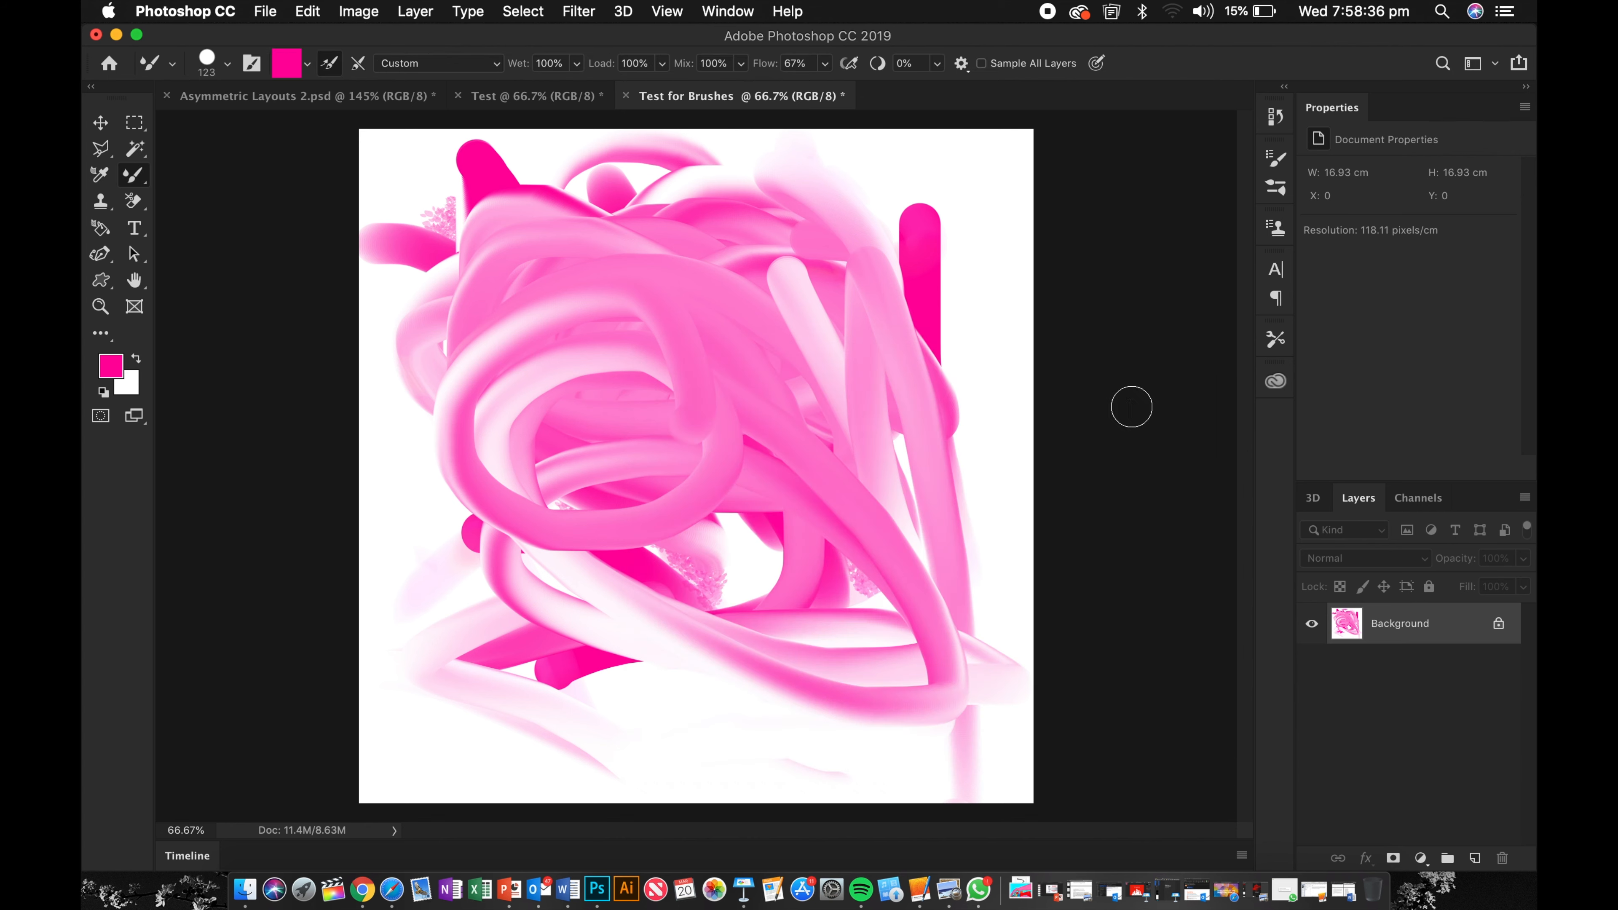
pyautogui.moveTo(815, 287)
pyautogui.mouseDown()
pyautogui.moveTo(847, 299)
pyautogui.moveTo(701, 395)
pyautogui.moveTo(945, 360)
pyautogui.moveTo(984, 165)
pyautogui.moveTo(980, 580)
pyautogui.mouseUp()
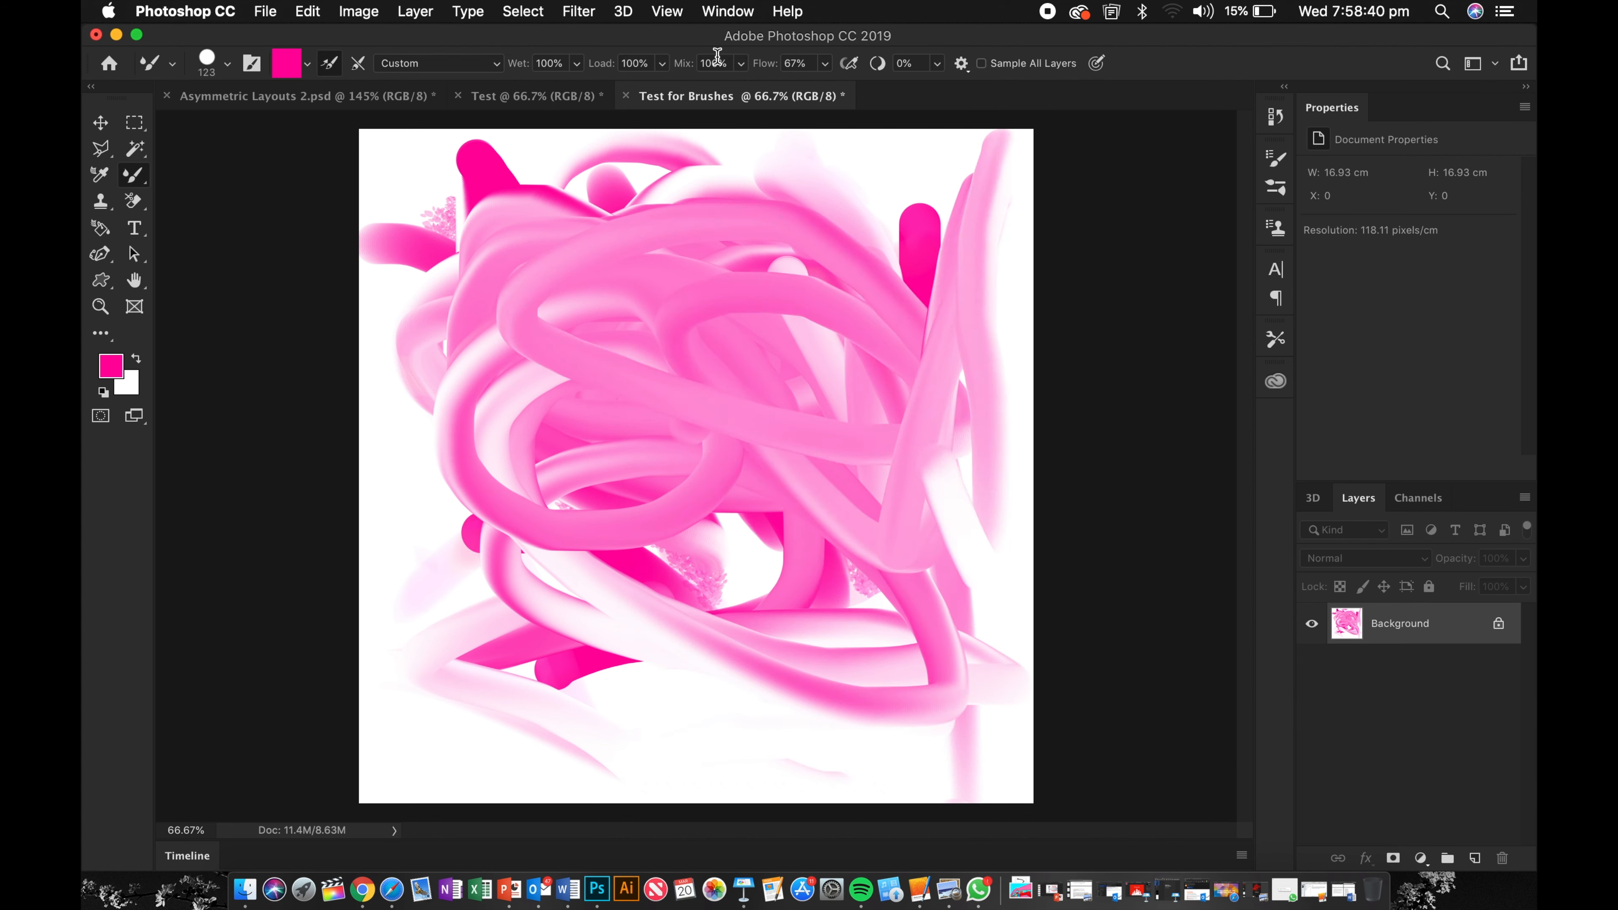
# Step: Set the wetness to 25% and paint a blending stroke across the top of the canvas
pyautogui.click(740, 63)
pyautogui.click(577, 64)
pyautogui.moveTo(576, 88); pyautogui.dragTo(504, 89)
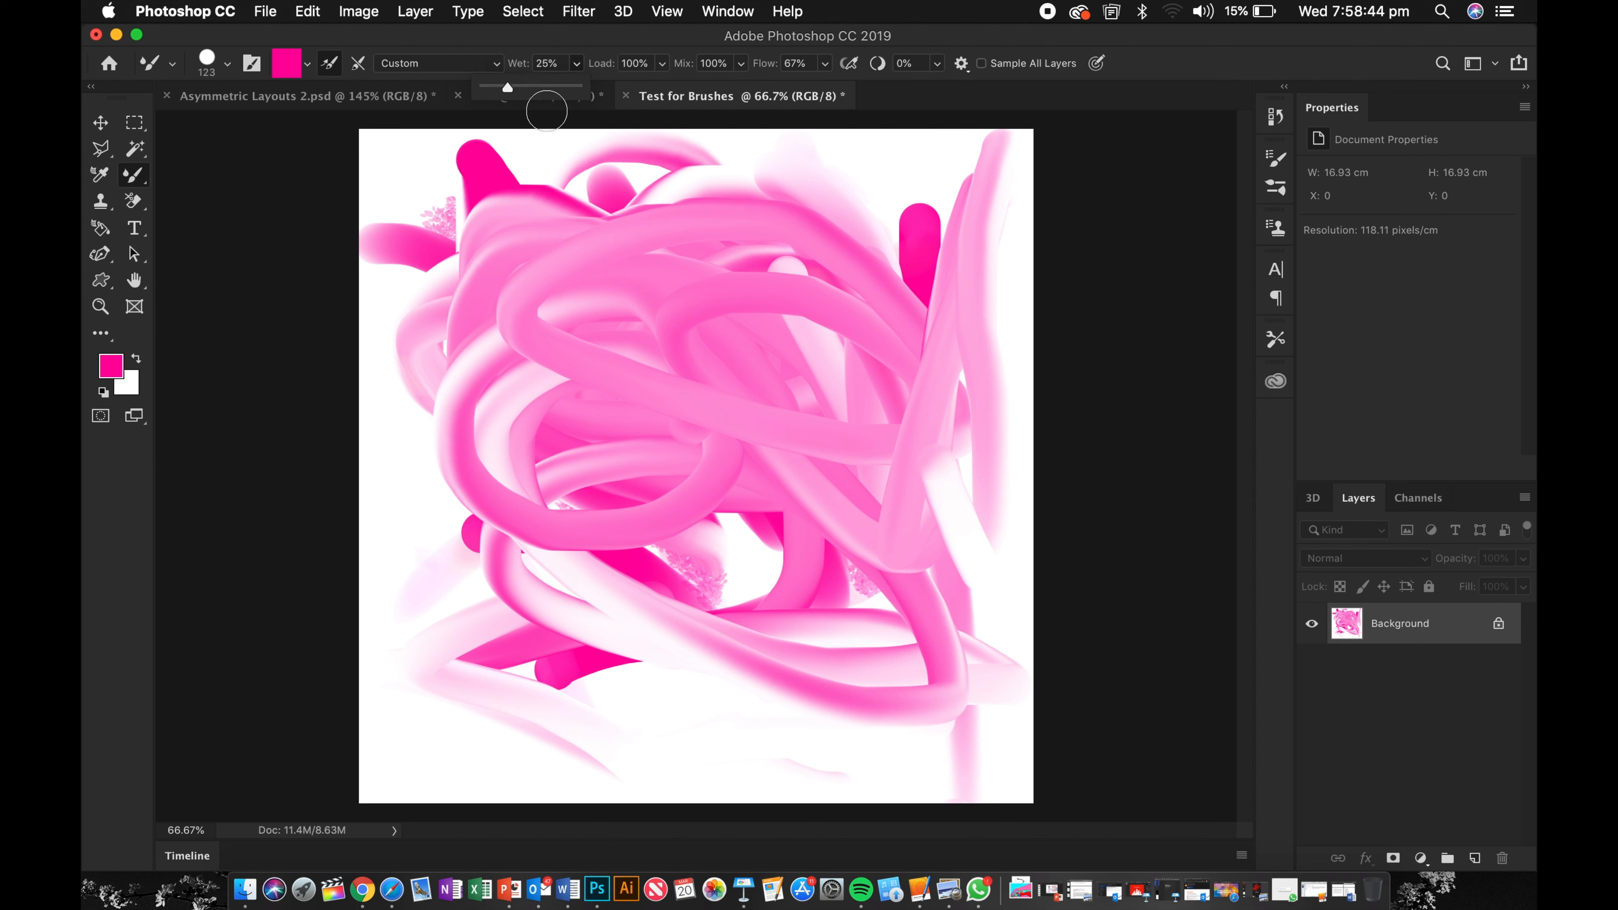
pyautogui.moveTo(569, 158)
pyautogui.mouseDown()
pyautogui.moveTo(560, 424)
pyautogui.moveTo(758, 383)
pyautogui.moveTo(394, 281)
pyautogui.moveTo(644, 180)
pyautogui.mouseUp()
# Step: Set the wetness to 0% and paint two solid zigzag strokes across the canvas
pyautogui.click(577, 64)
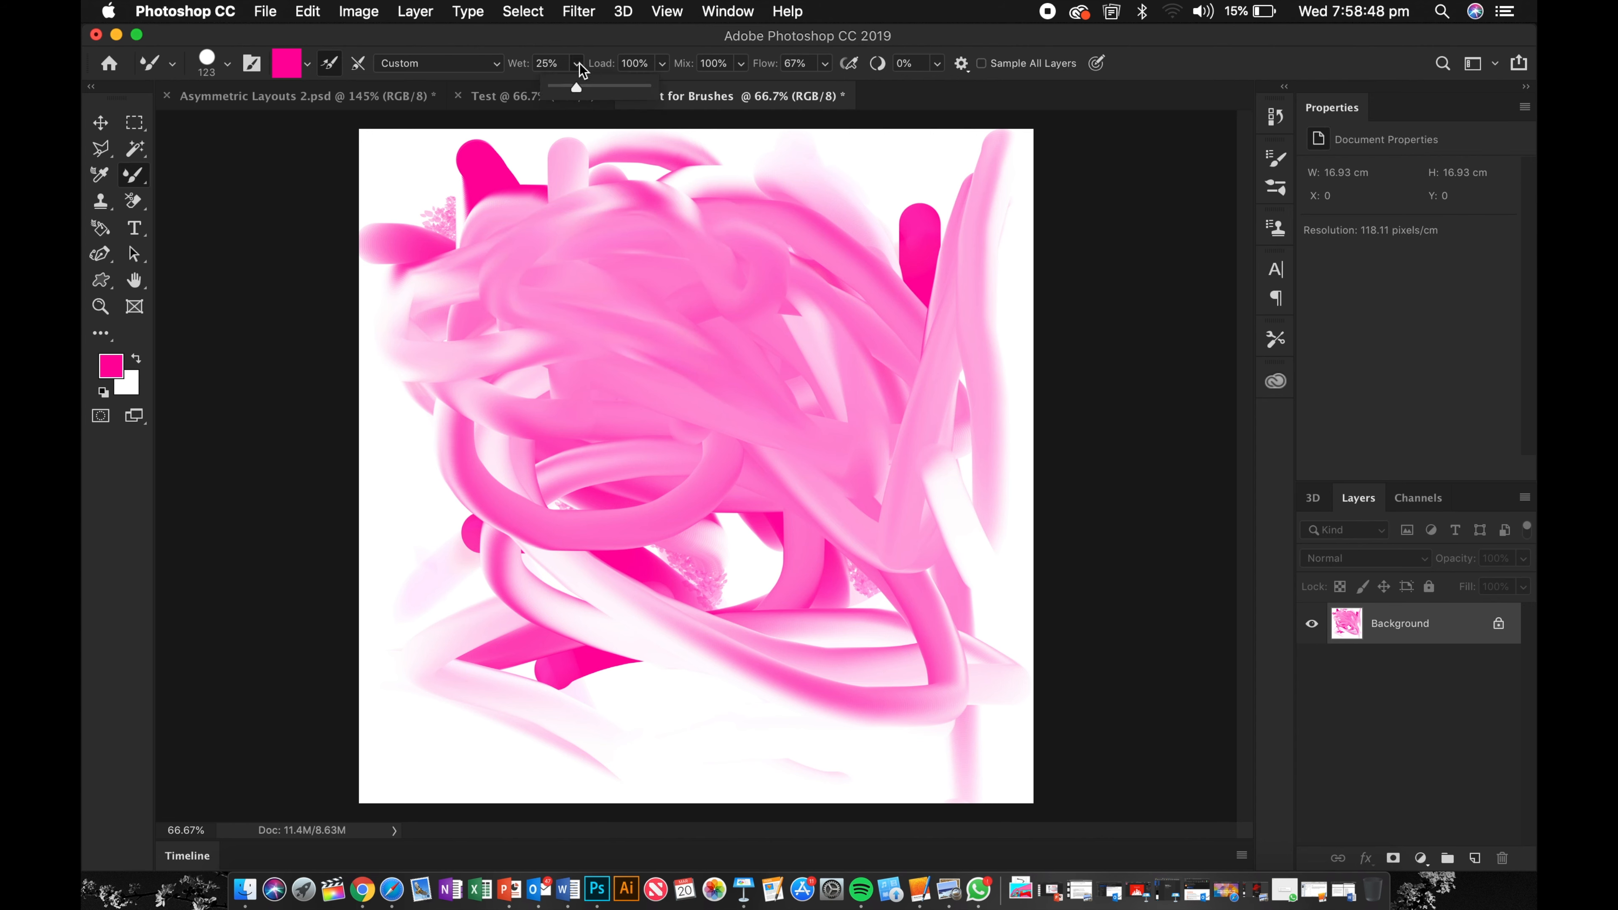
pyautogui.moveTo(577, 88); pyautogui.dragTo(547, 88)
pyautogui.moveTo(788, 167)
pyautogui.mouseDown()
pyautogui.moveTo(752, 379)
pyautogui.moveTo(433, 389)
pyautogui.mouseUp()
pyautogui.moveTo(650, 407)
pyautogui.mouseDown()
pyautogui.moveTo(529, 287)
pyautogui.moveTo(434, 497)
pyautogui.moveTo(432, 169)
pyautogui.moveTo(535, 459)
pyautogui.moveTo(491, 643)
pyautogui.moveTo(415, 614)
pyautogui.moveTo(760, 634)
pyautogui.moveTo(1007, 134)
pyautogui.moveTo(828, 420)
pyautogui.moveTo(1000, 630)
pyautogui.mouseUp()
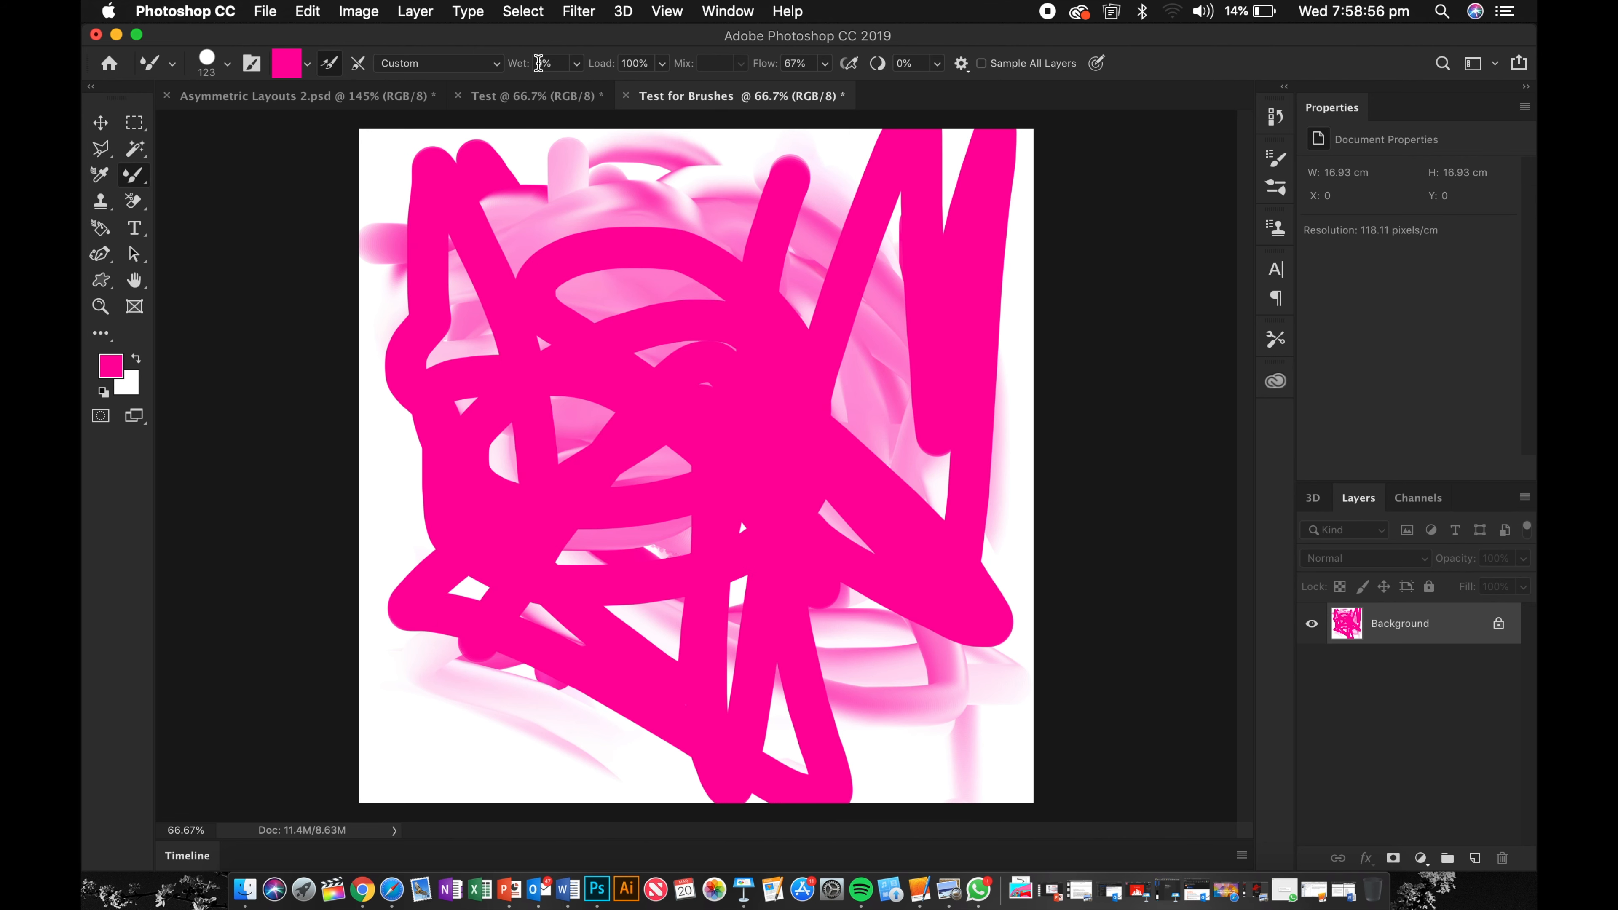
# Step: Set the wetness to 100% and paint a smearing stroke across the upper part of the canvas
pyautogui.click(575, 64)
pyautogui.moveTo(577, 89); pyautogui.dragTo(676, 89)
pyautogui.moveTo(644, 289)
pyautogui.mouseDown()
pyautogui.moveTo(664, 613)
pyautogui.moveTo(777, 292)
pyautogui.moveTo(370, 305)
pyautogui.moveTo(208, 738)
pyautogui.moveTo(176, 734)
pyautogui.moveTo(879, 708)
pyautogui.moveTo(363, 548)
pyautogui.moveTo(976, 319)
pyautogui.mouseUp()
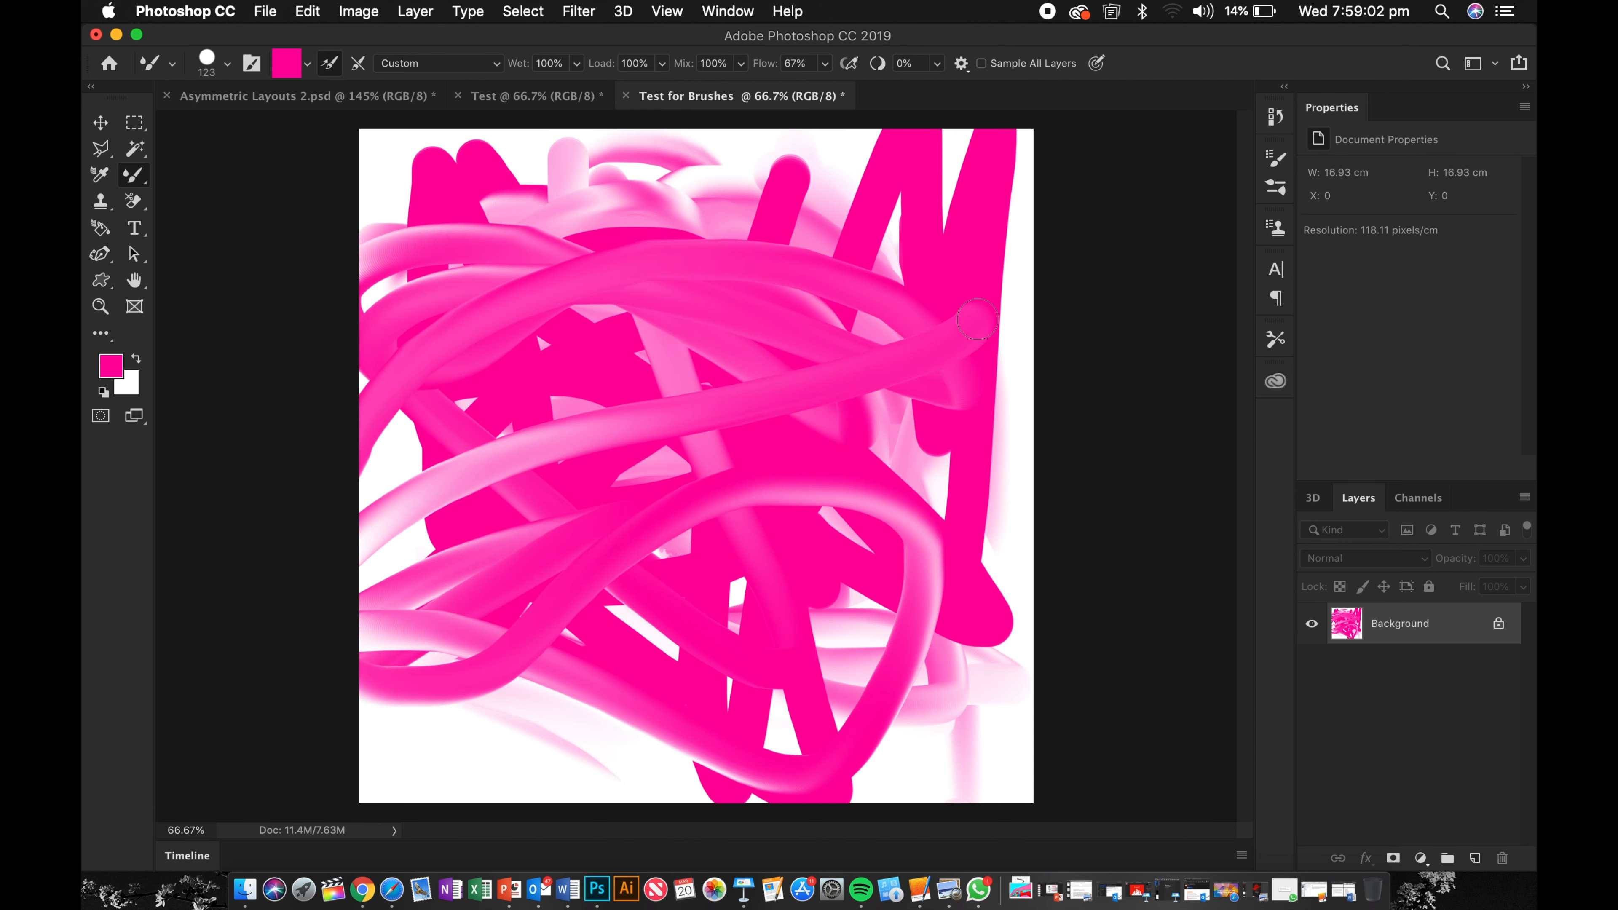
# Step: Undo the last twelve painting actions
pyautogui.press('super+z')
pyautogui.press('super+z')
pyautogui.press('super+z')
pyautogui.press('super+z')
pyautogui.press('super+z')
pyautogui.press('super+z')
pyautogui.press('super+z')
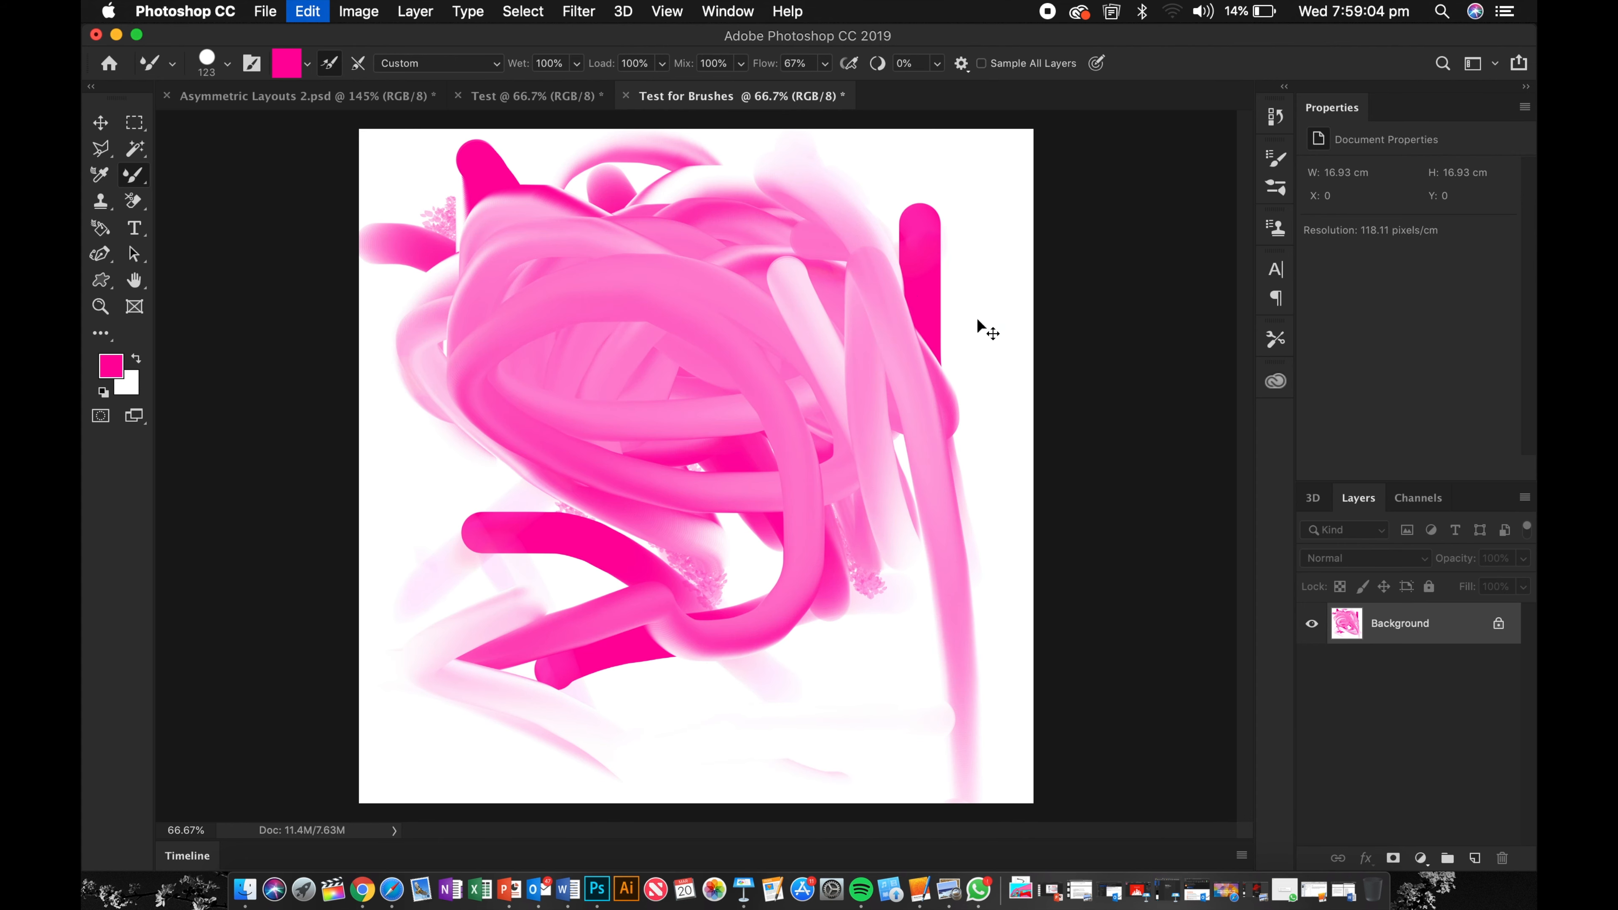
pyautogui.press('super+z')
pyautogui.press('super+z')
pyautogui.press('super+z')
pyautogui.press('super+z')
pyautogui.press('super+z')
pyautogui.press('super+z')
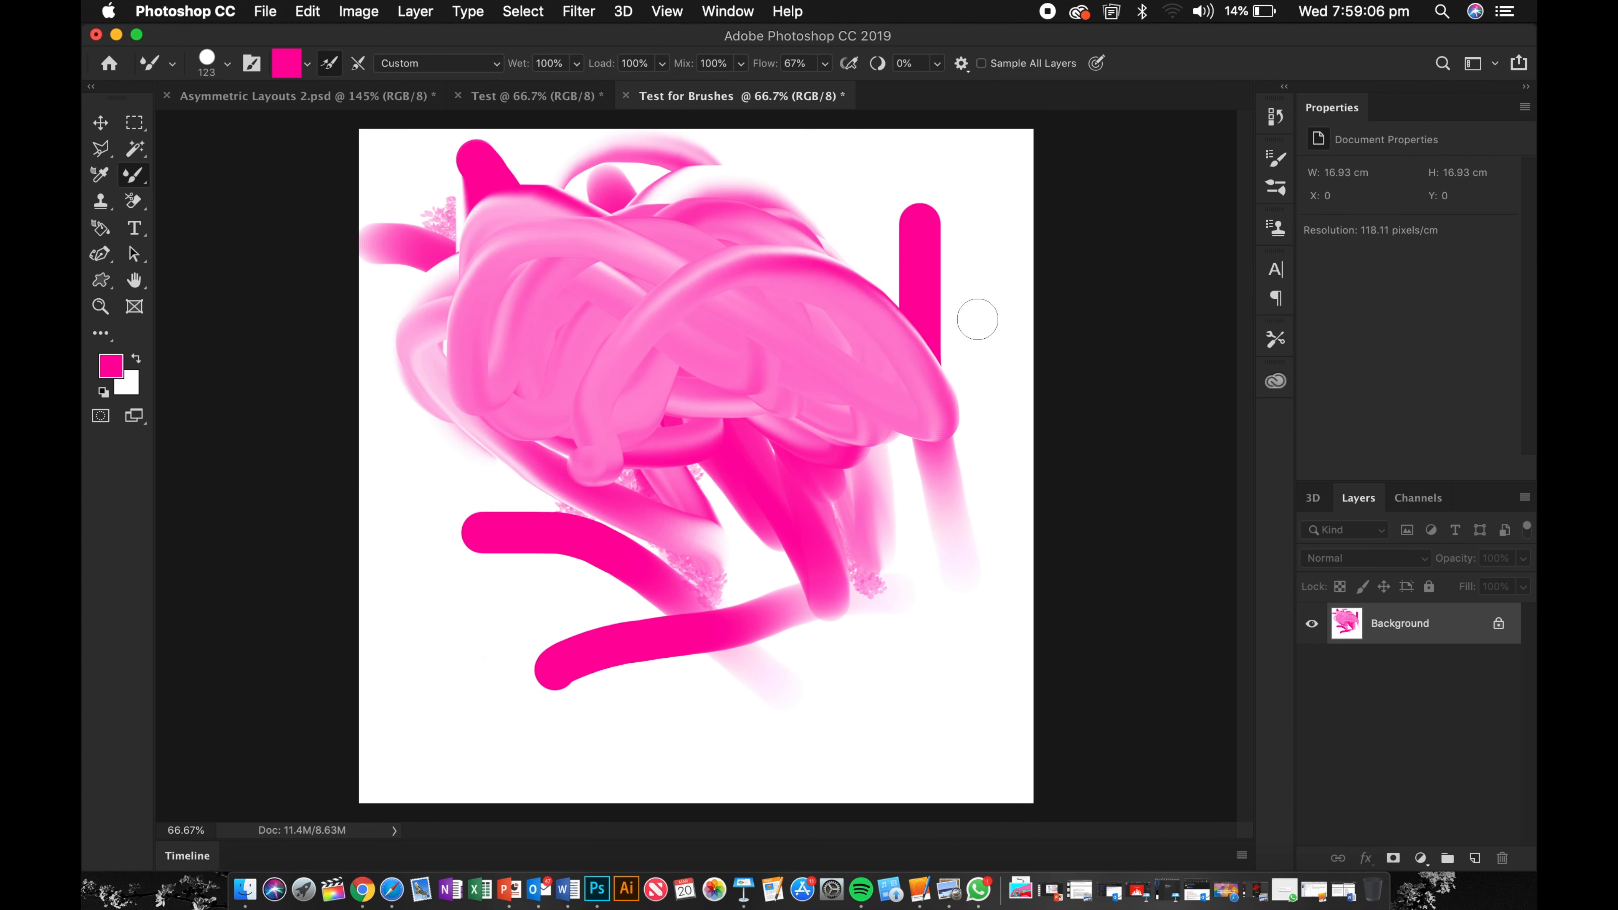
pyautogui.press('super+z')
pyautogui.press('super+z')
pyautogui.press('super+z')
pyautogui.press('super+z')
pyautogui.press('super+z')
pyautogui.press('super+z')
pyautogui.press('super+z')
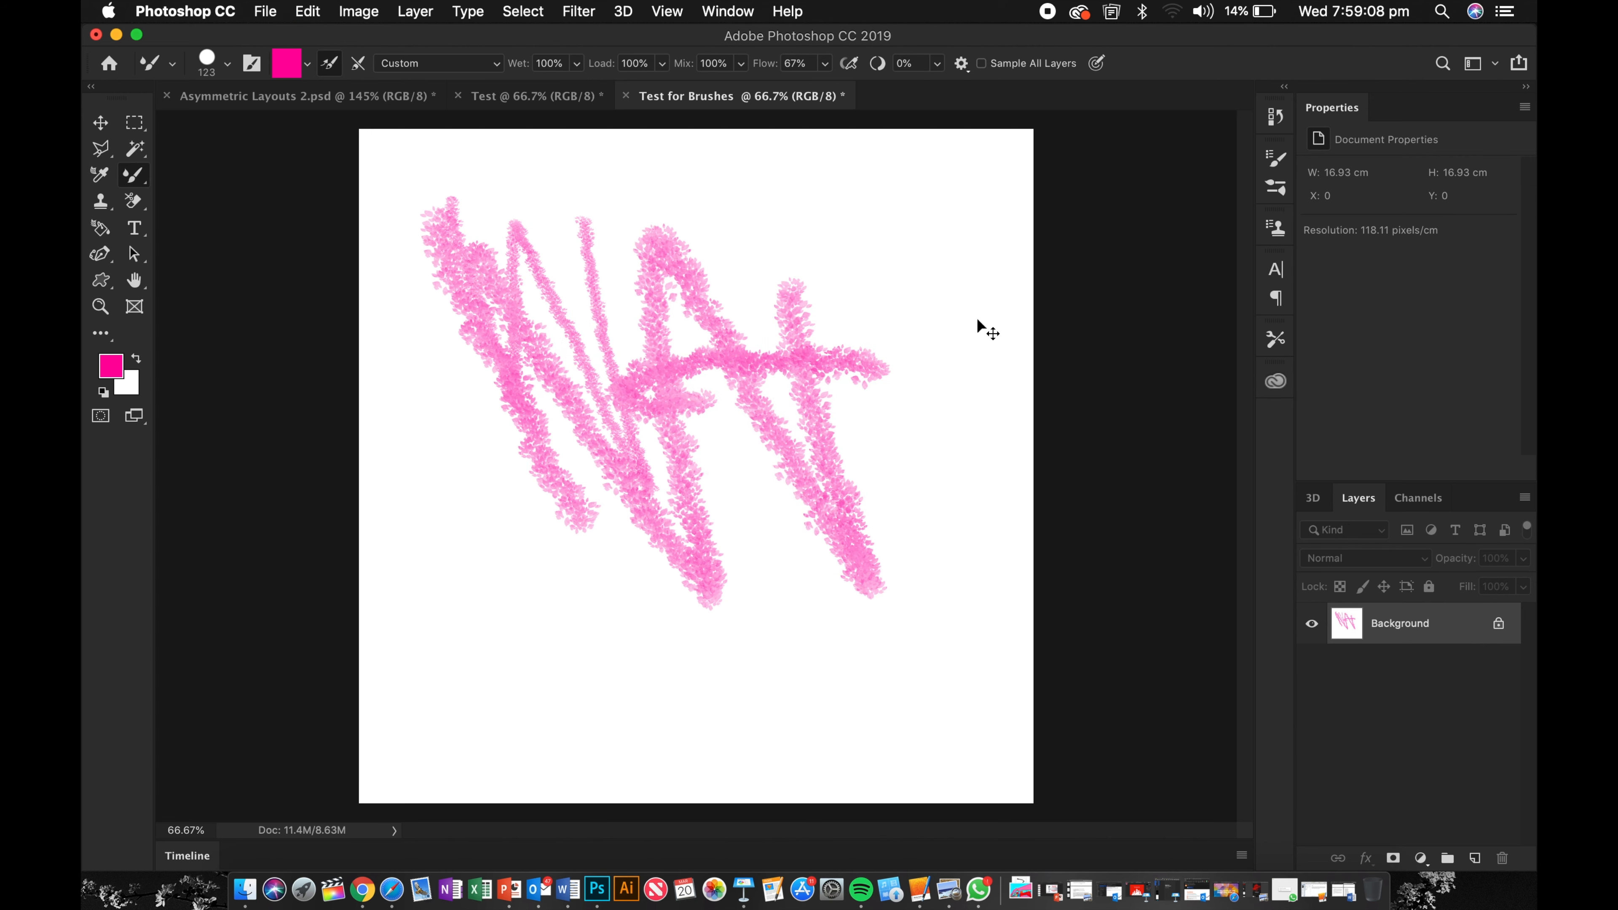
# Step: Open the Brushes panel, browse the brush folders and select Kyle's Eraser - Natural Edge
pyautogui.click(1276, 189)
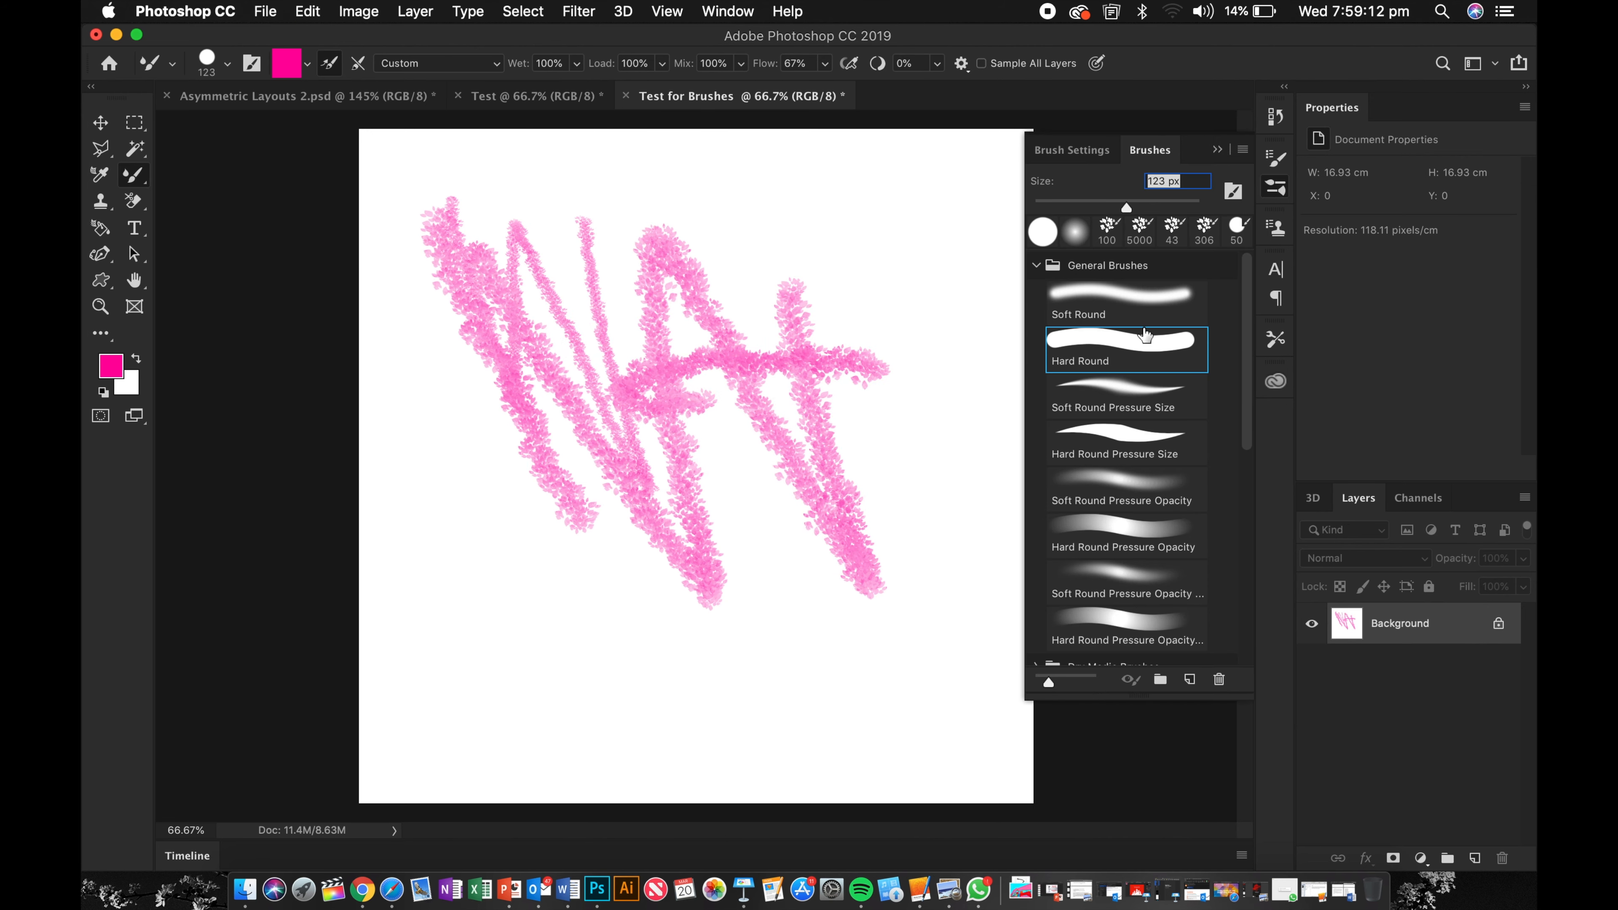
pyautogui.scroll(-10, 1145, 334)
pyautogui.scroll(10, 1145, 334)
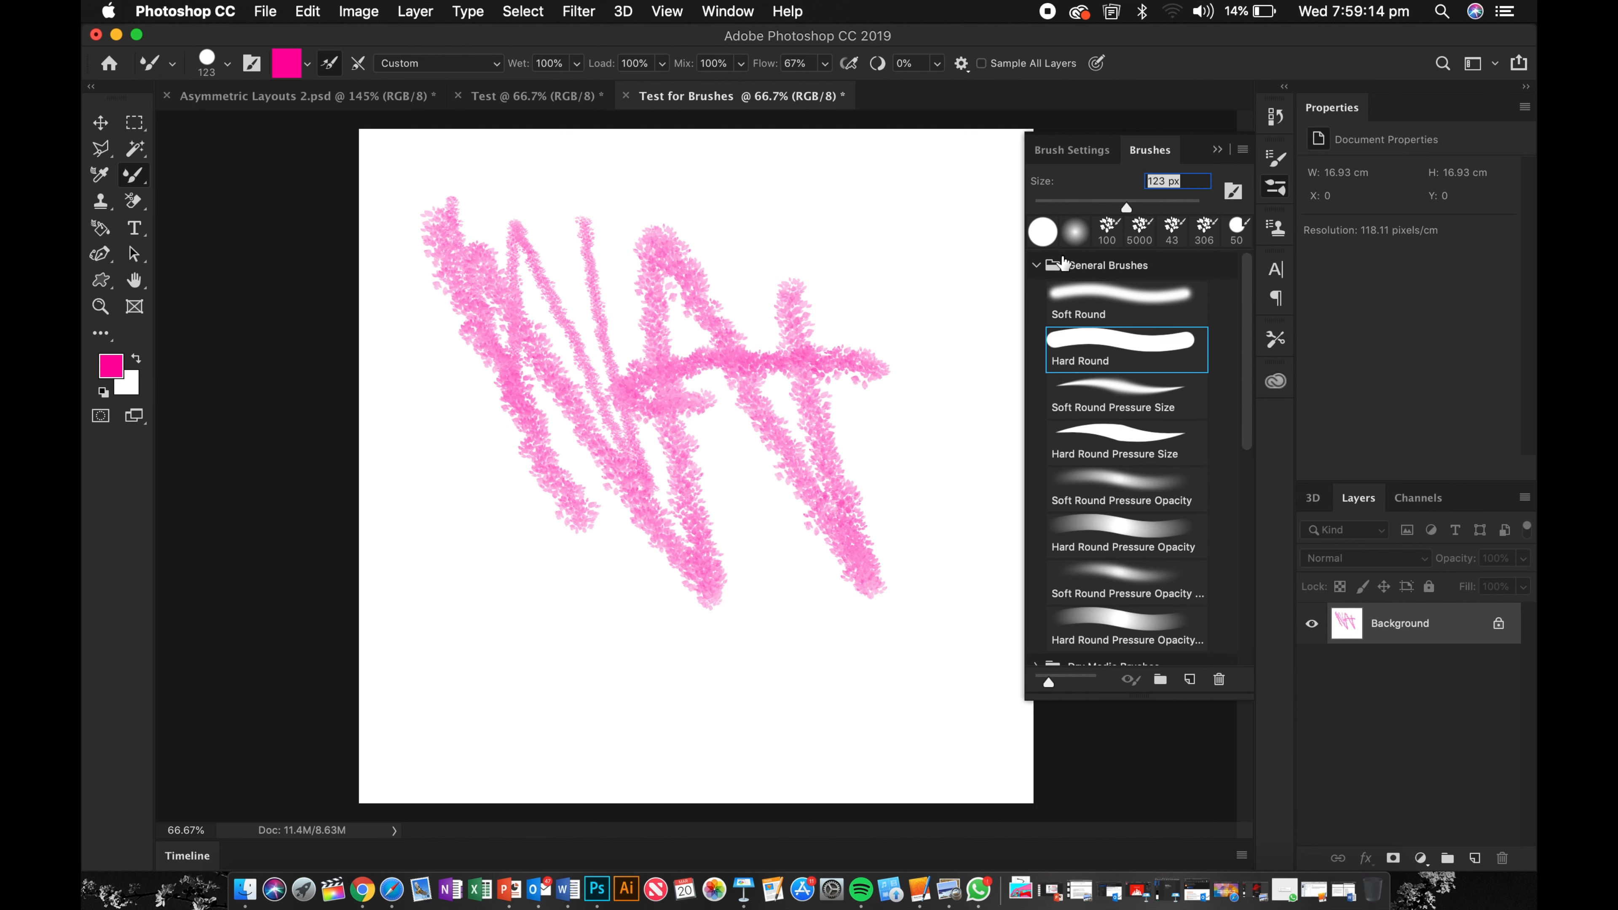
pyautogui.click(1036, 265)
pyautogui.click(1037, 353)
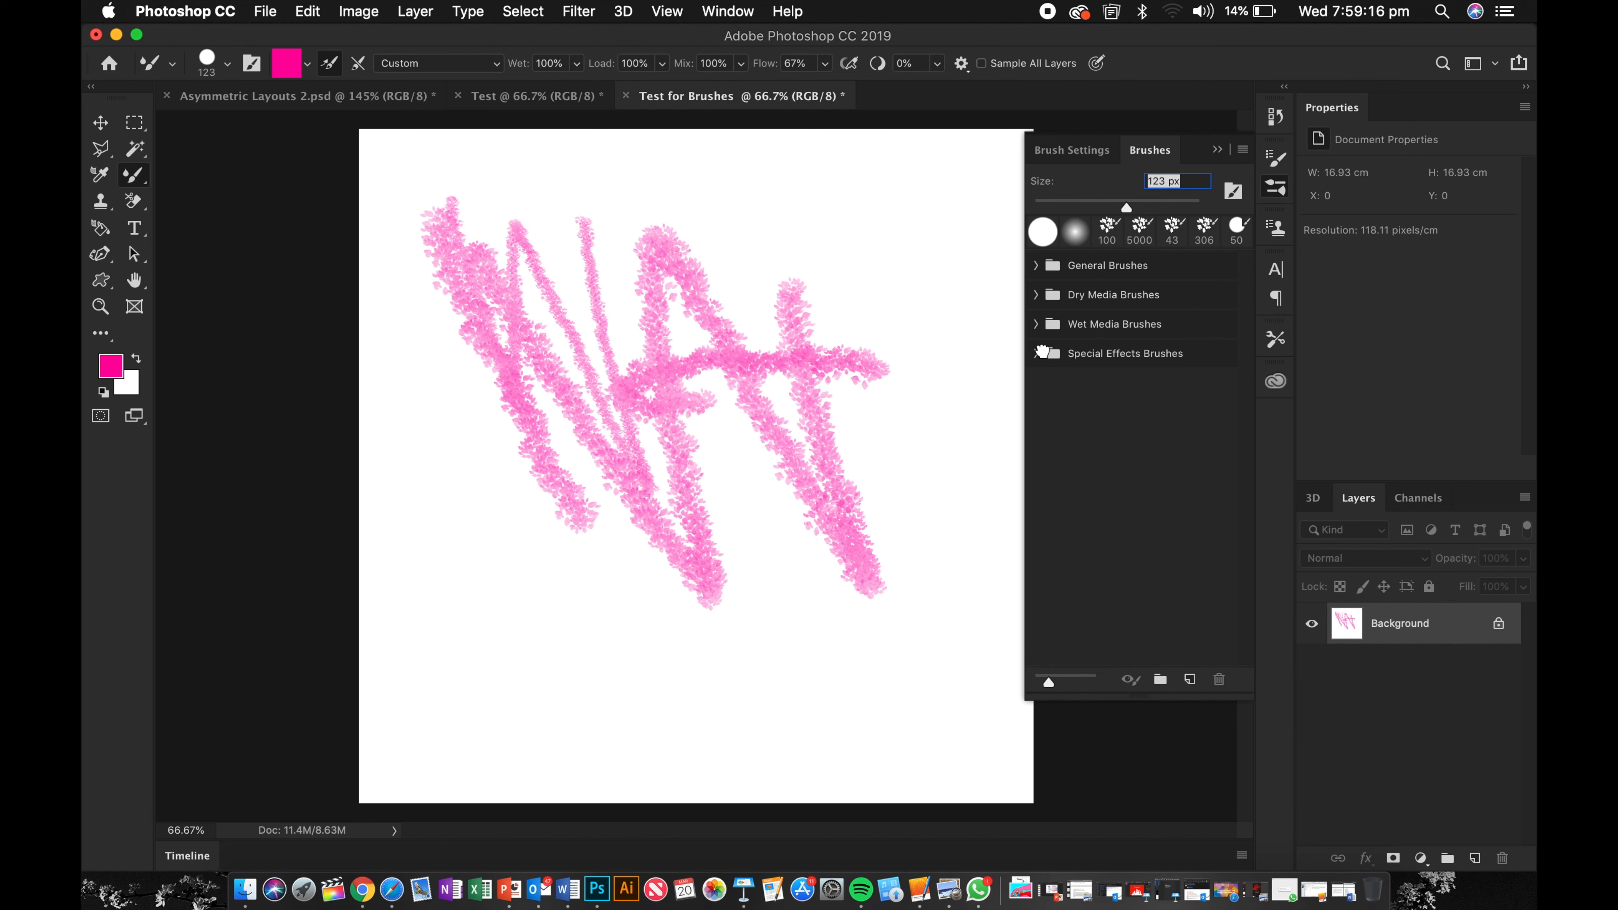
pyautogui.click(1036, 324)
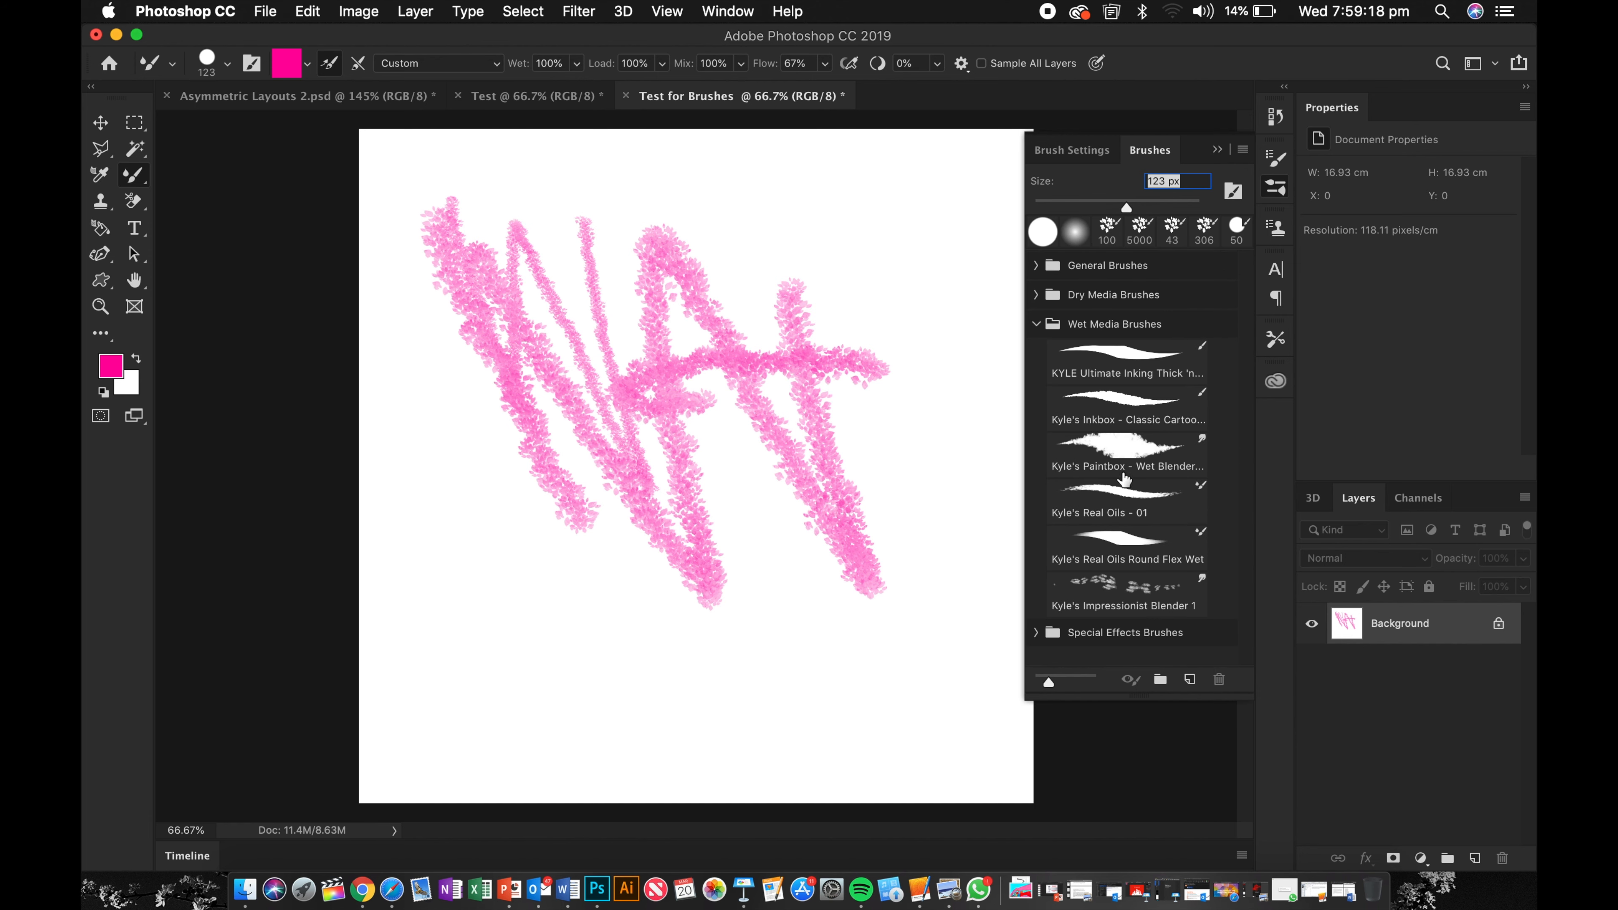
pyautogui.click(1036, 293)
pyautogui.scroll(-5, 1093, 484)
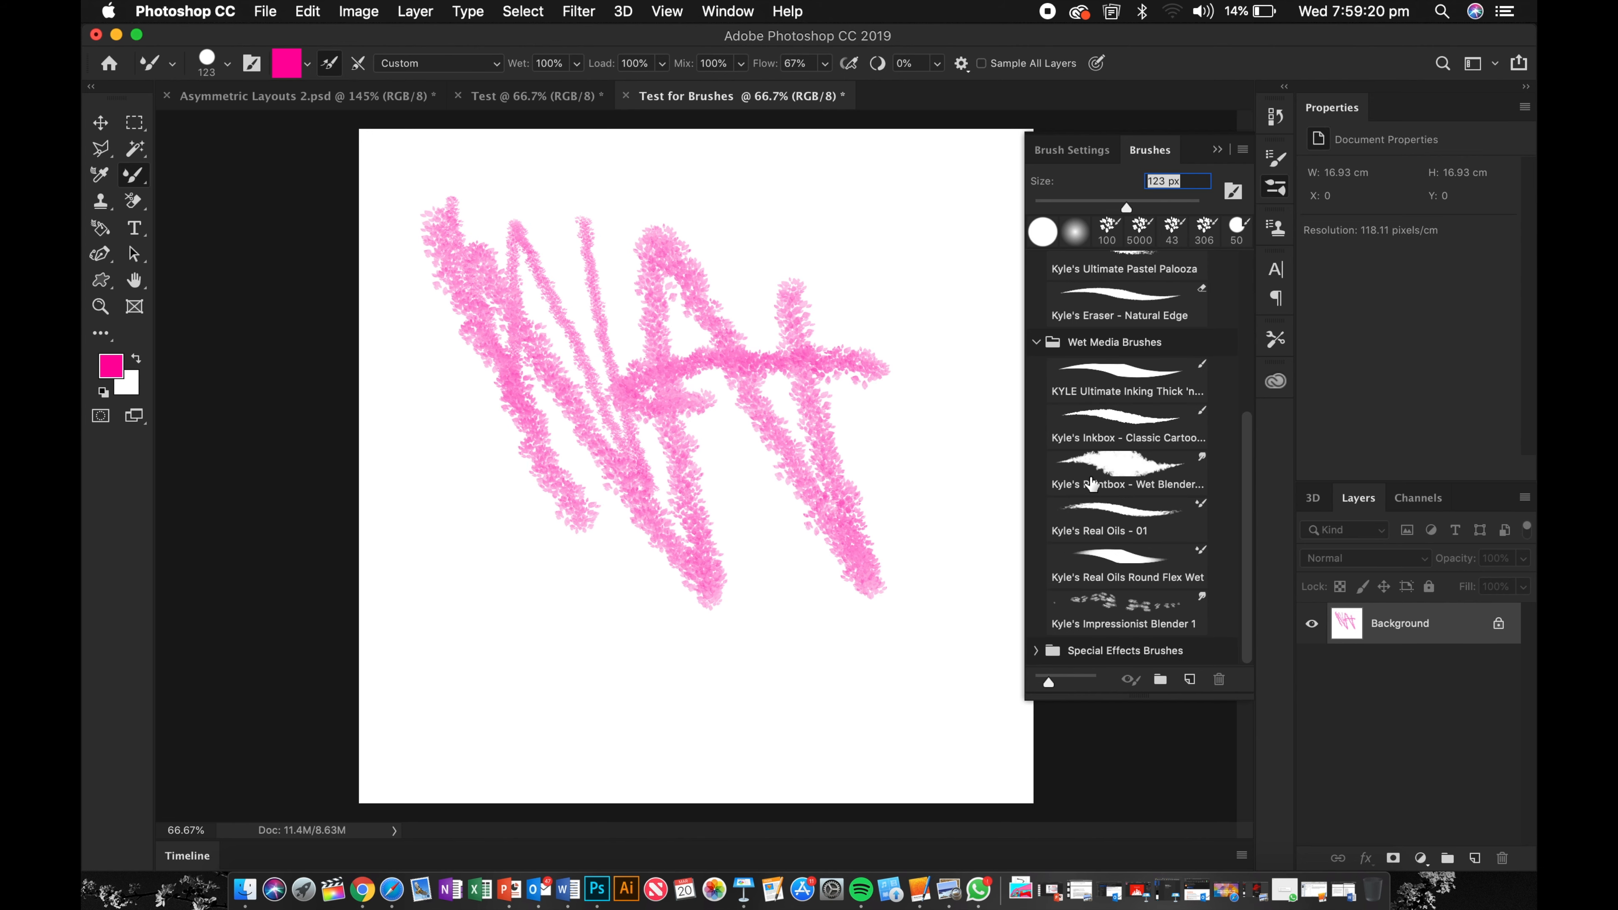
pyautogui.scroll(5, 1102, 510)
pyautogui.click(1111, 556)
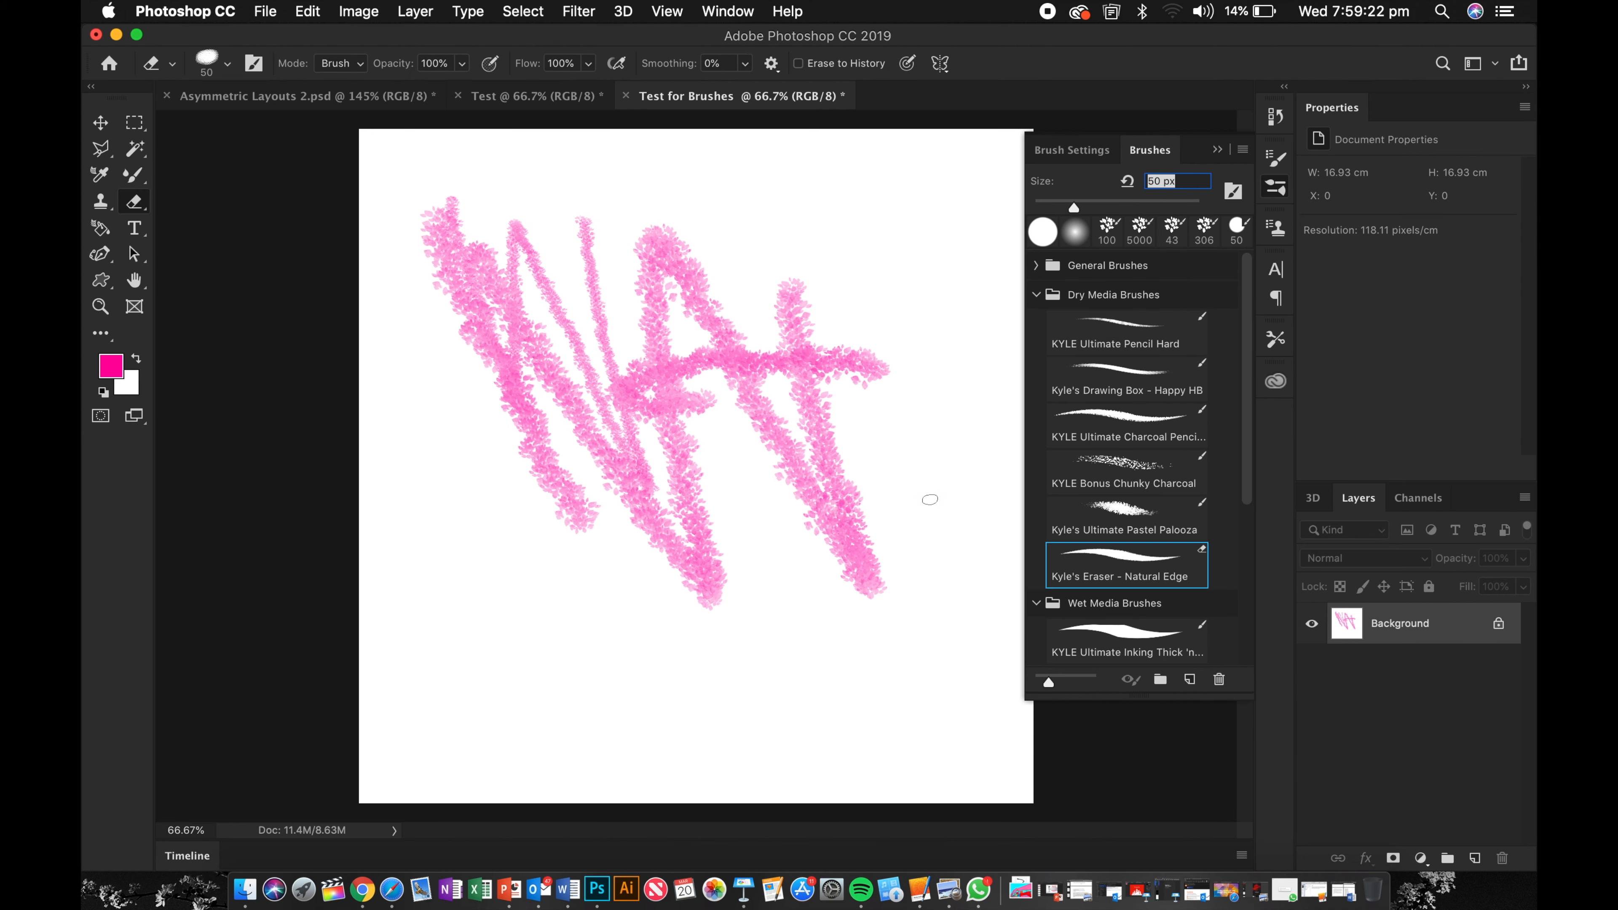
# Step: Erase two gaps through the pink chalk strokes with the Natural Edge eraser and collapse the Brushes panel
pyautogui.moveTo(881, 368)
pyautogui.mouseDown()
pyautogui.moveTo(881, 333)
pyautogui.moveTo(714, 364)
pyautogui.mouseUp()
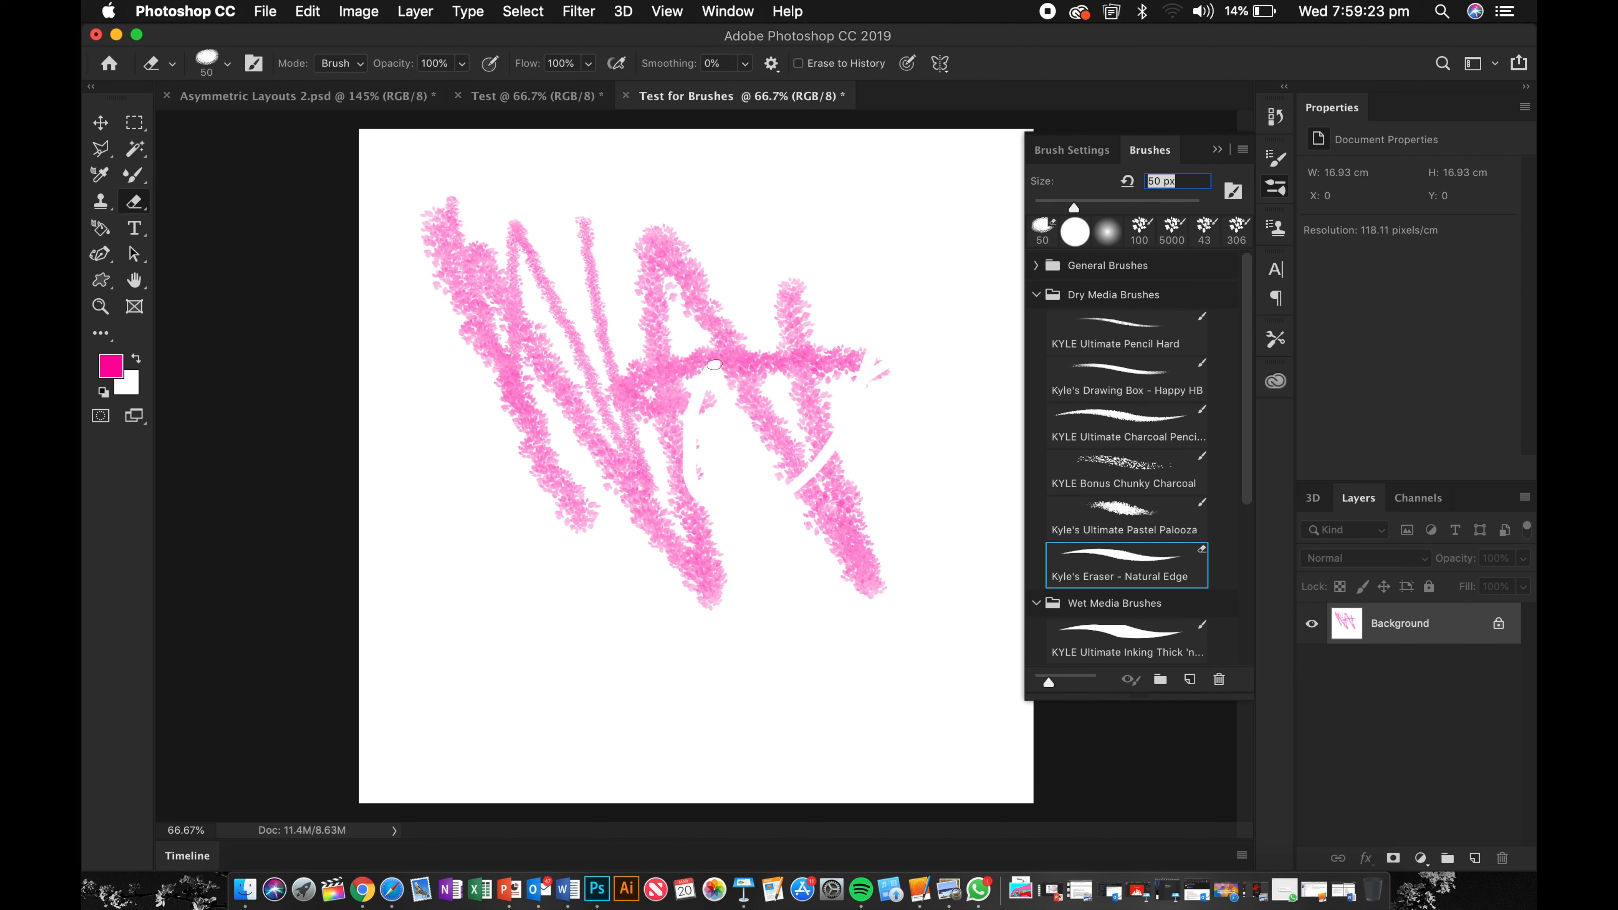
pyautogui.click(111, 365)
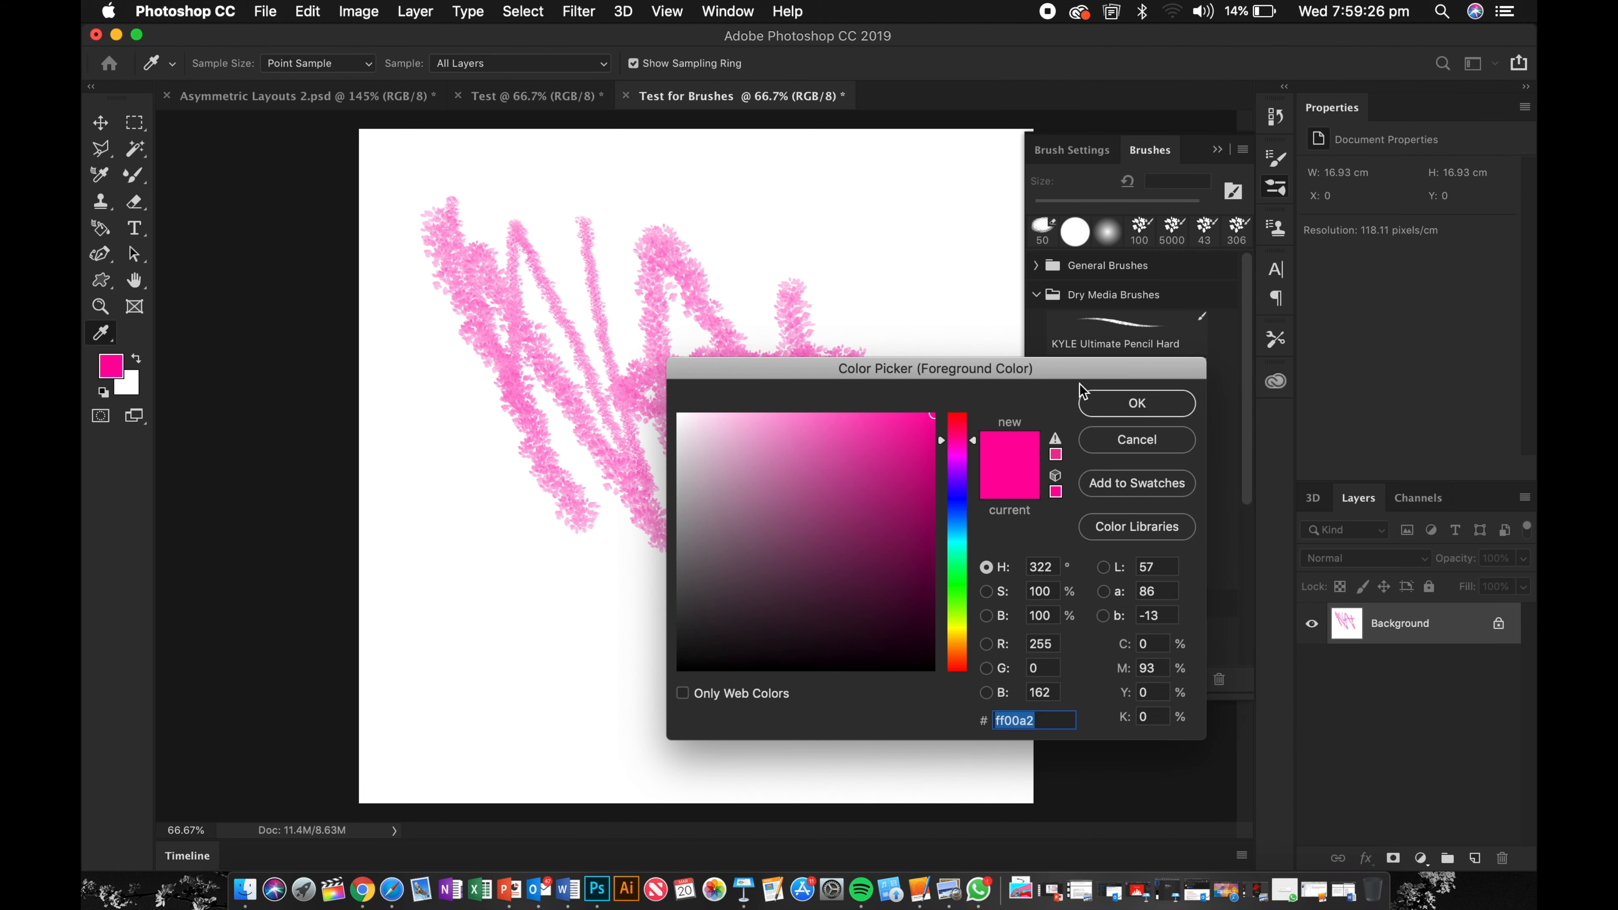
pyautogui.click(1126, 411)
pyautogui.moveTo(822, 316); pyautogui.dragTo(735, 424)
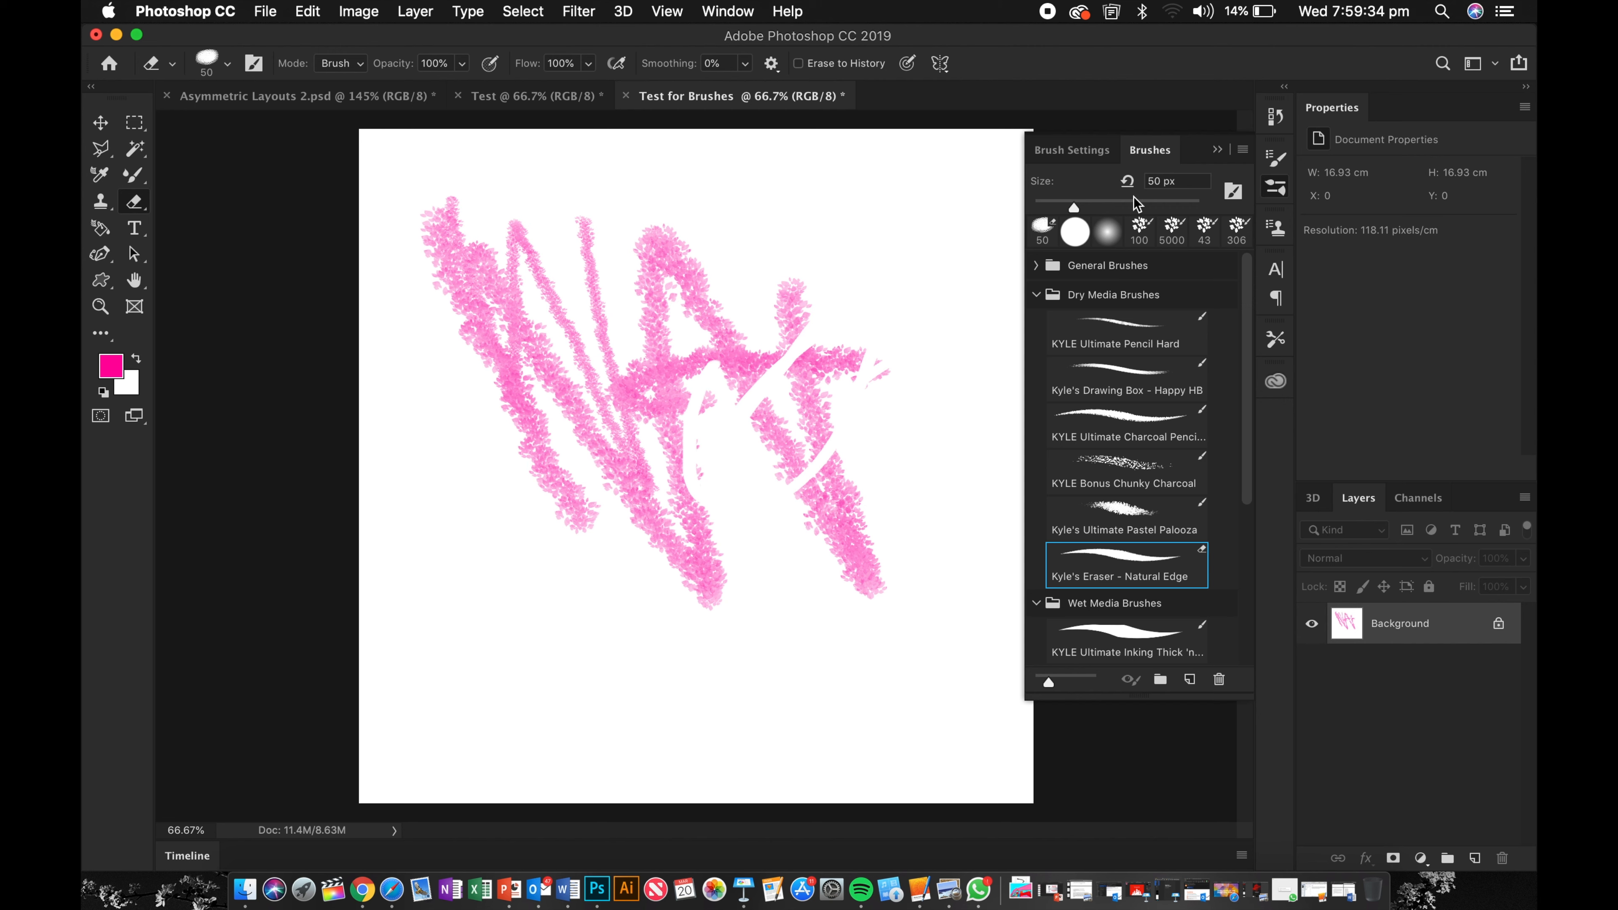
pyautogui.click(1217, 149)
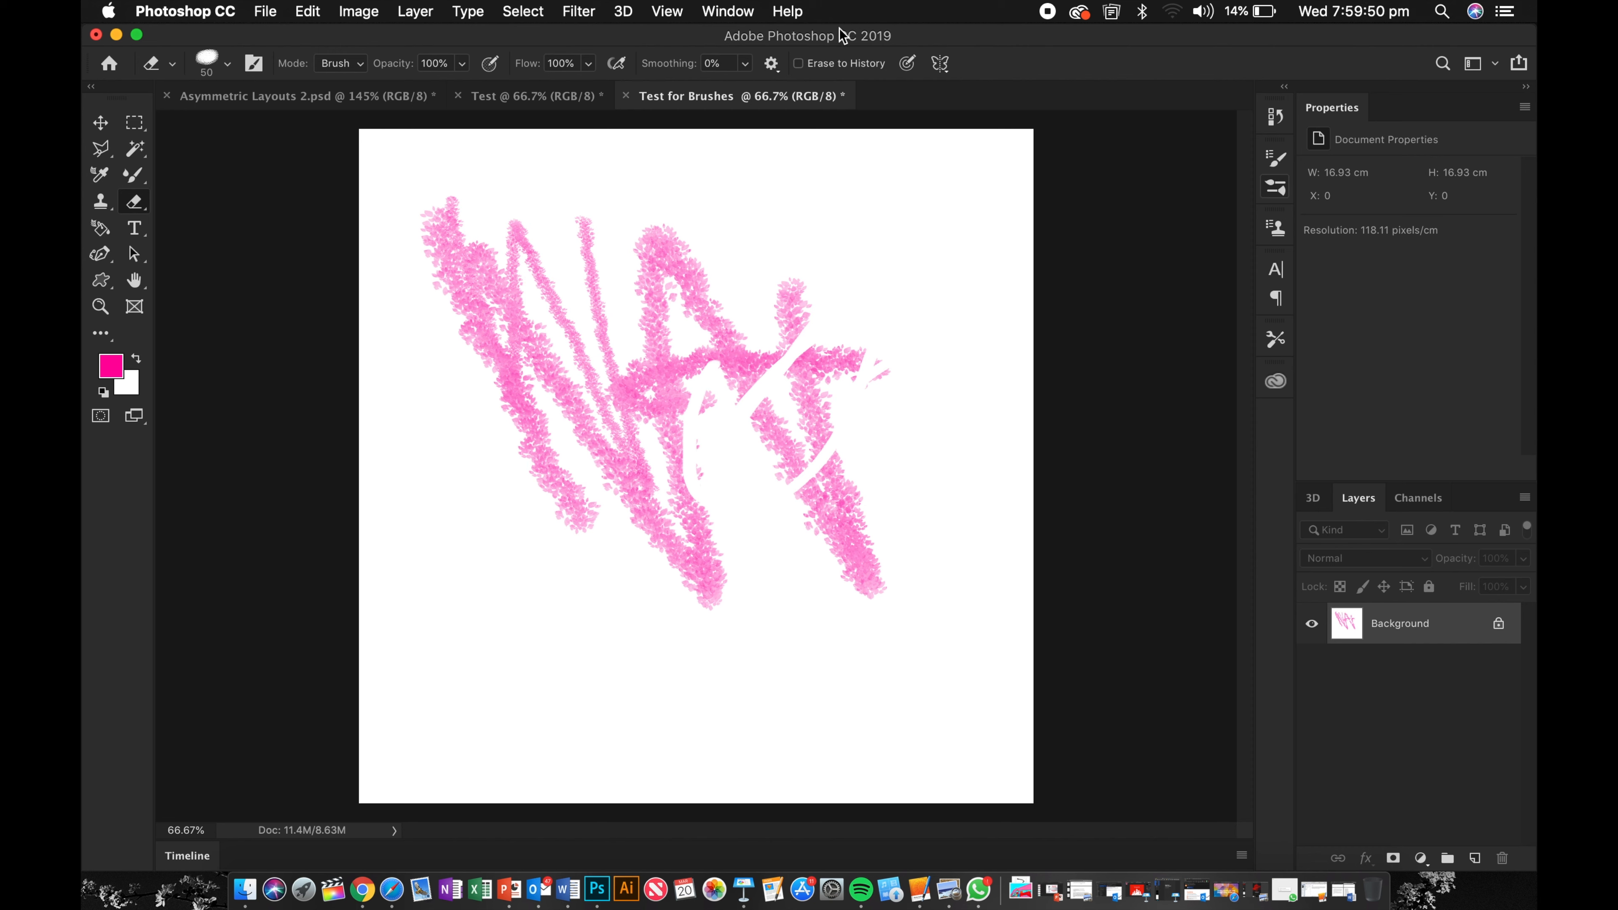
# Step: Minimize Photoshop and preview THUMBNAIL 3.jpg on the desktop with Quick Look
pyautogui.click(117, 35)
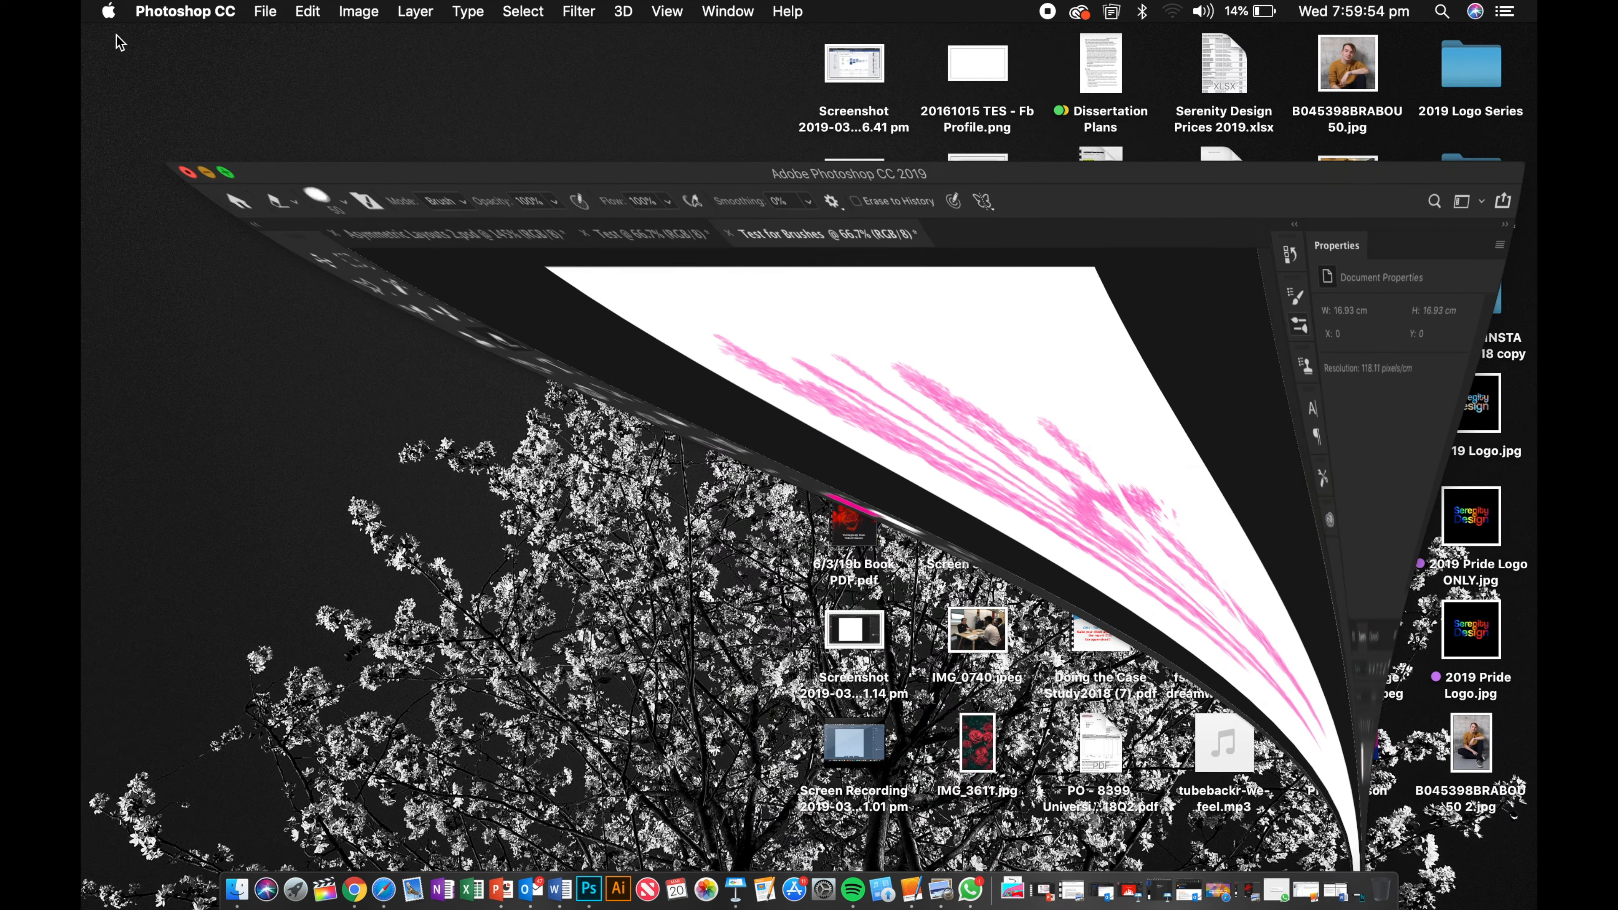
pyautogui.click(867, 286)
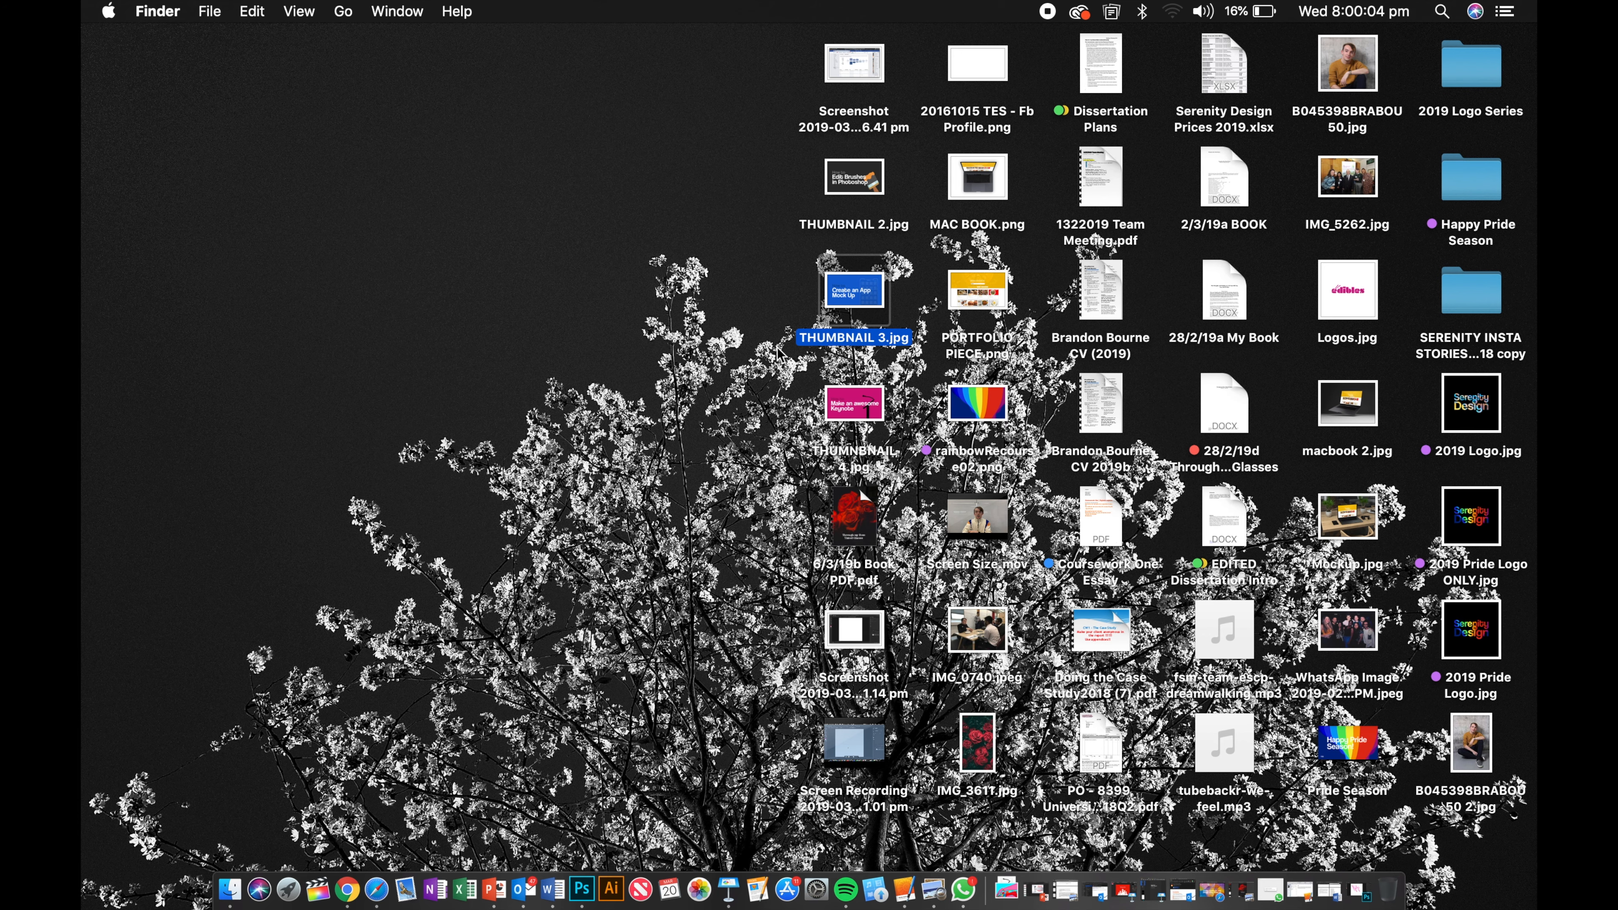
pyautogui.press('space')
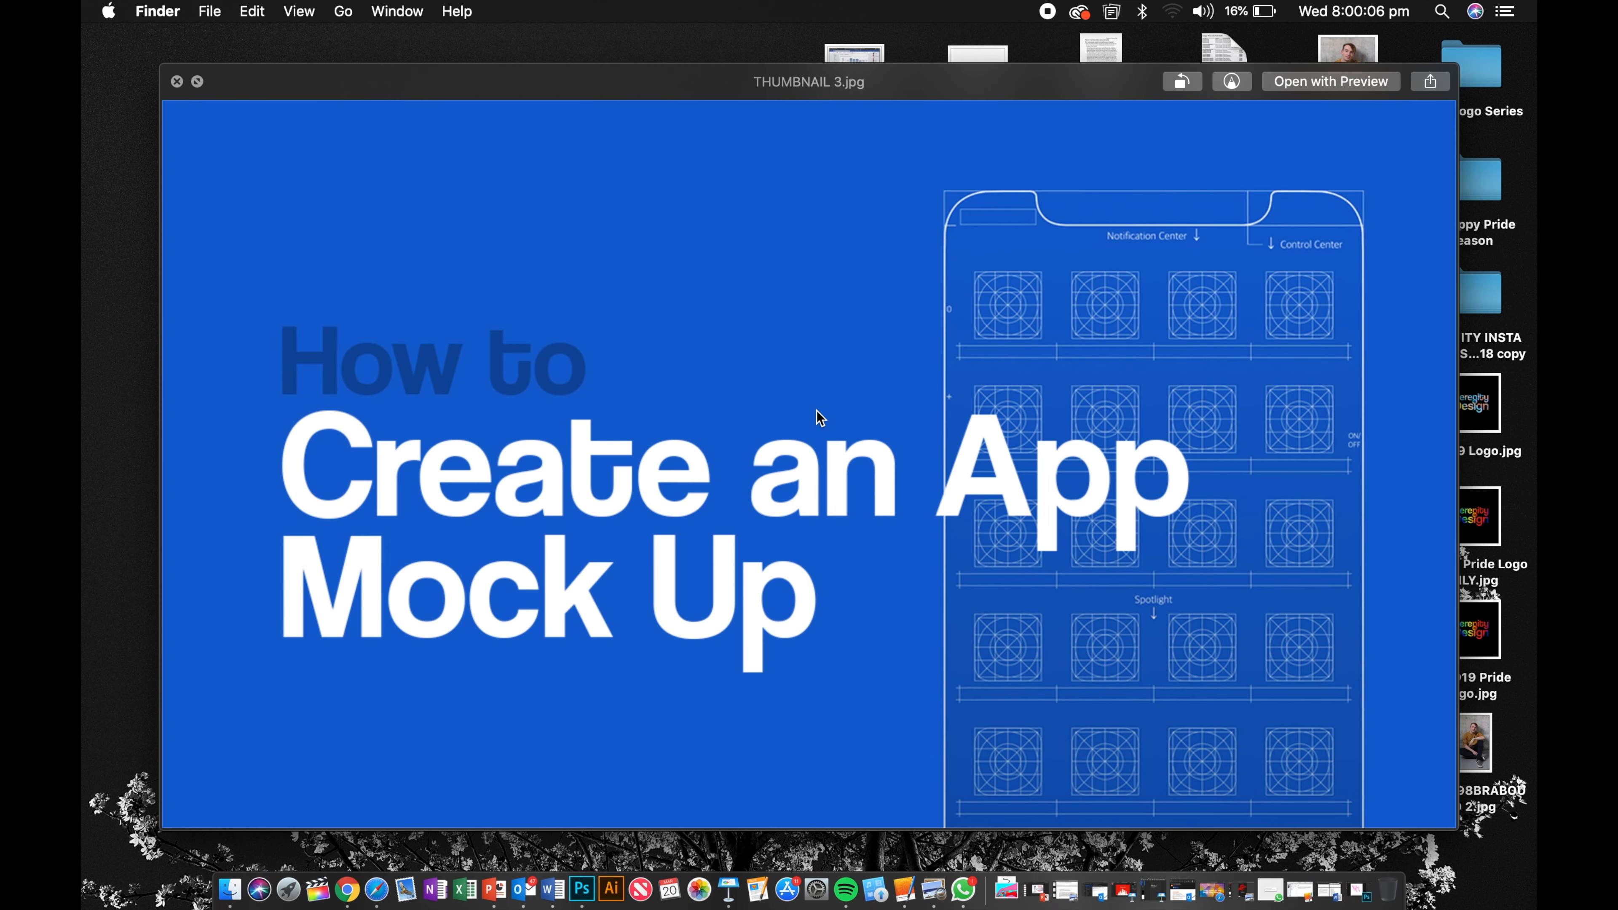